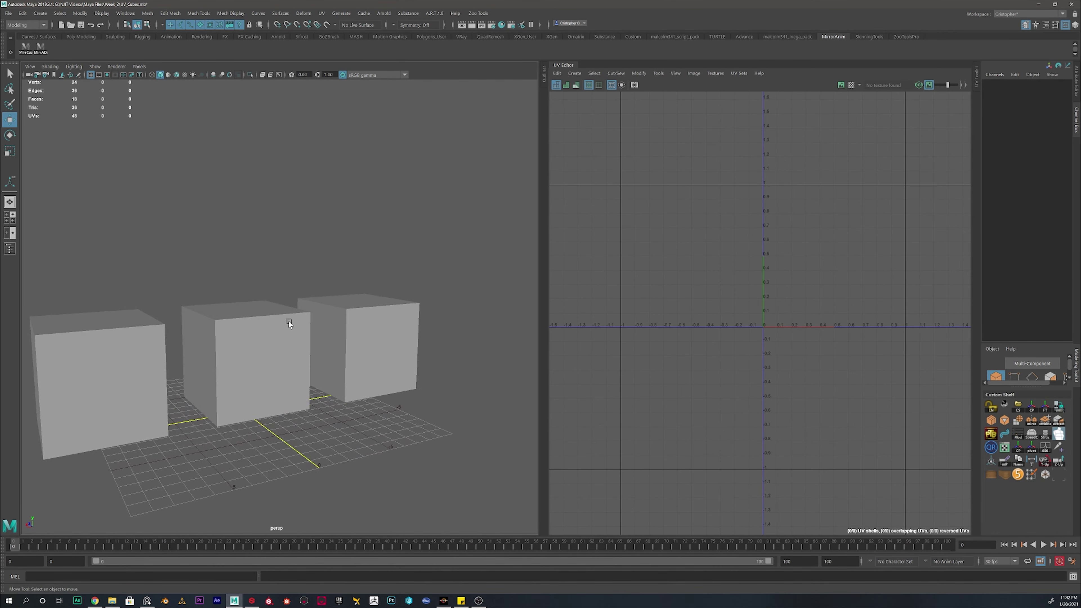
Step: Examine the three cubes in the perspective view from several angles
left_click_drag(407, 362, 436, 367, "alt")
middle_click_drag(436, 368, 324, 332, "alt")
scroll(324, 332, "up", 3)
left_click_drag(323, 332, 334, 298, "alt")
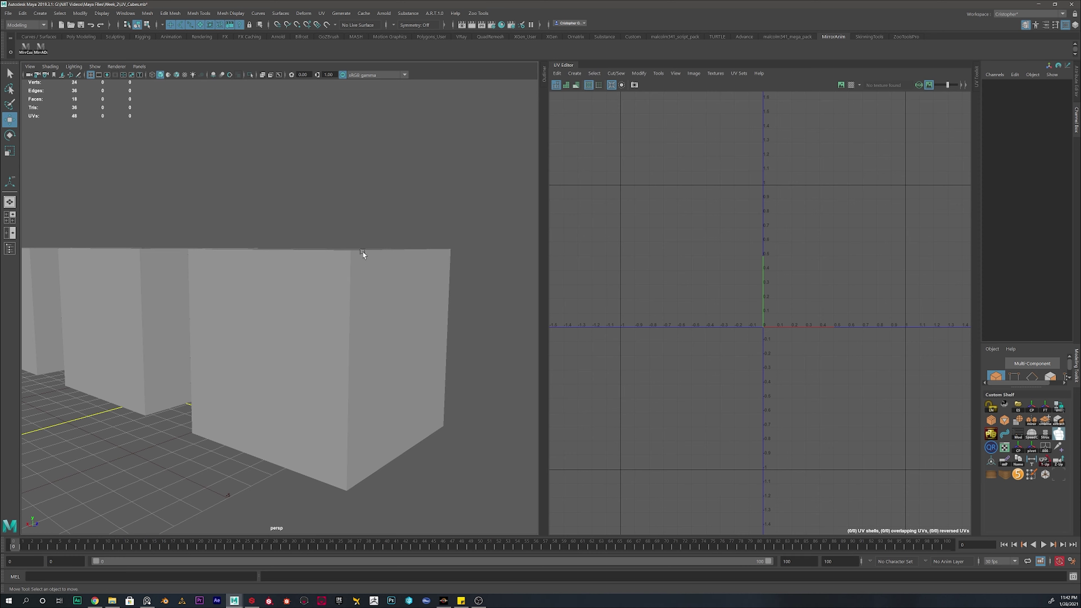
left_click_drag(412, 296, 193, 302, "alt")
left_click_drag(337, 279, 330, 282, "alt")
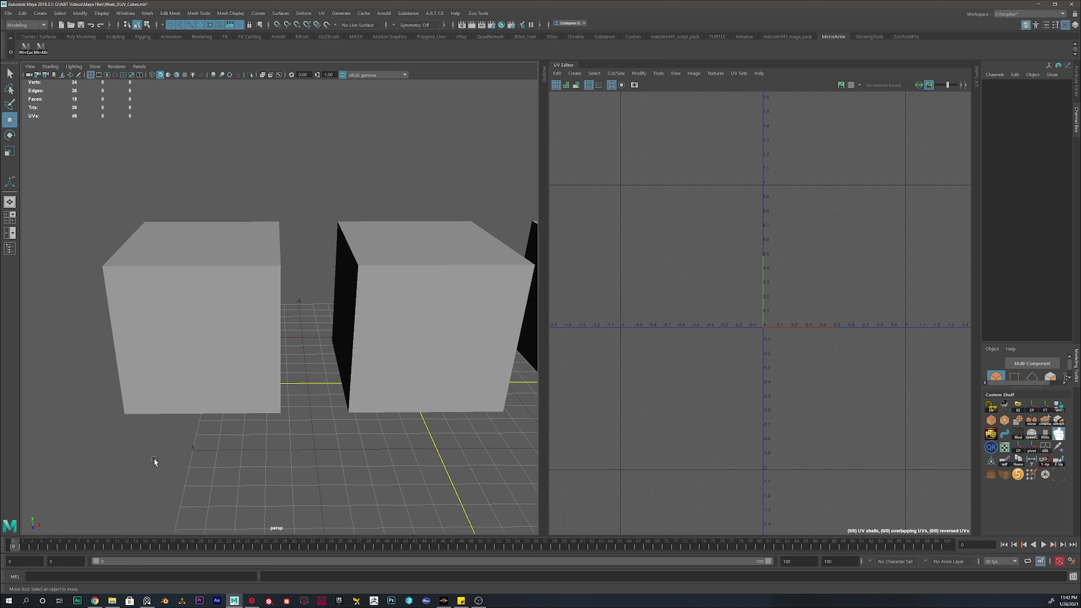
left_click_drag(297, 356, 331, 343, "alt")
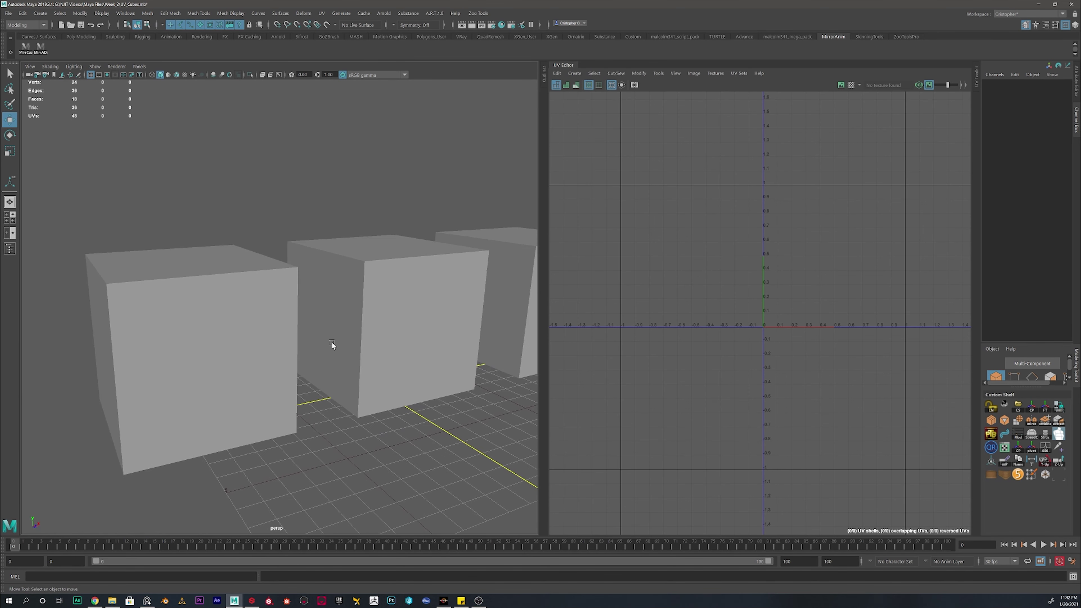
Step: Select the three cubes one at a time to compare their UV layouts in the UV Editor
left_click(251, 333)
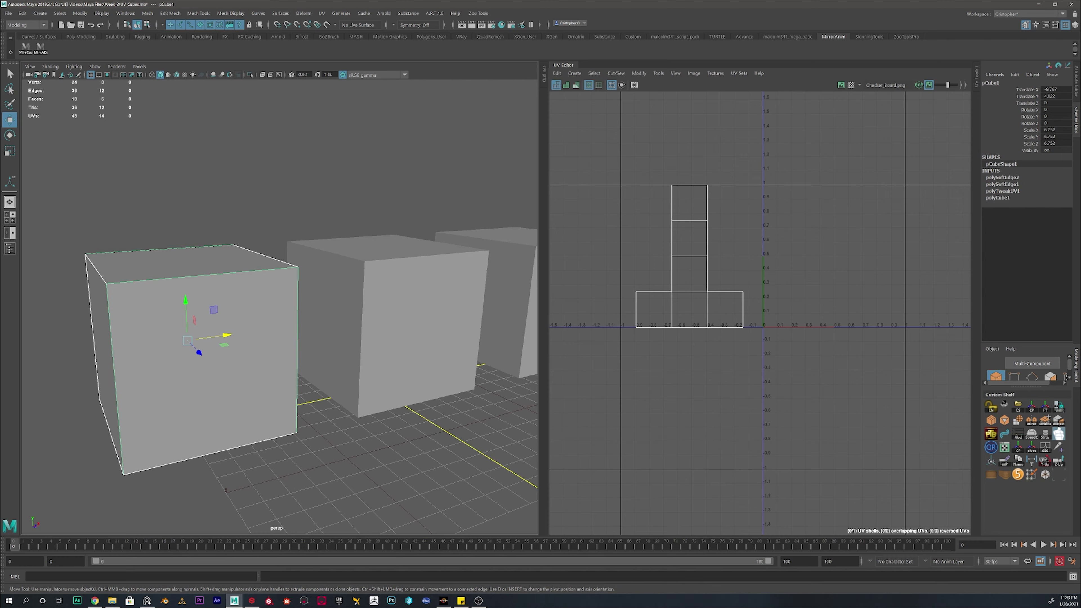
middle_click_drag(385, 321, 312, 362, "alt")
left_click_drag(256, 348, 362, 342, "alt")
left_click(305, 204)
left_click(226, 339)
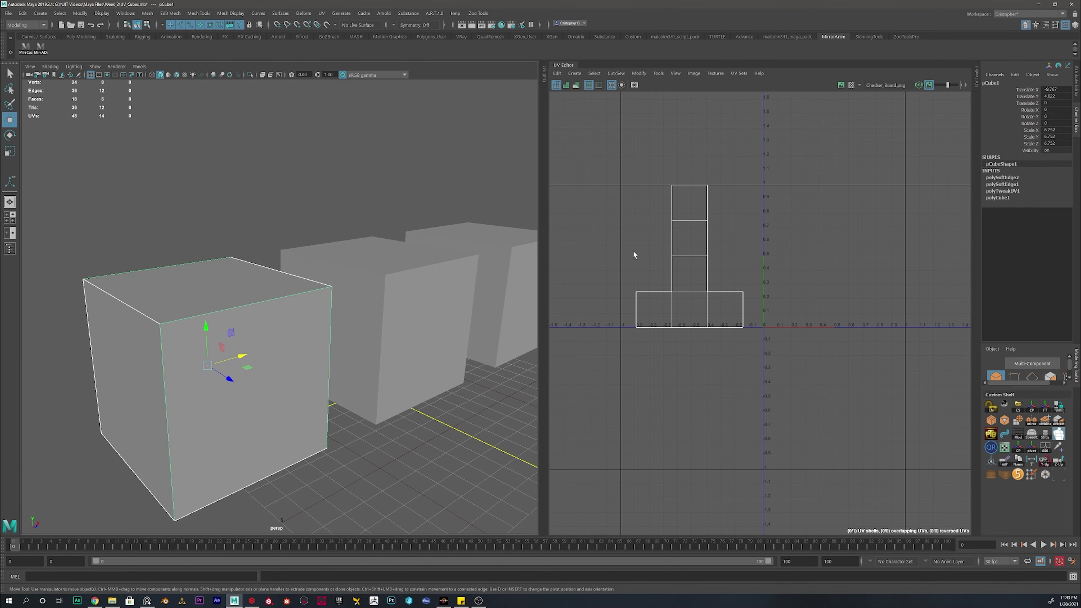
left_click(445, 299)
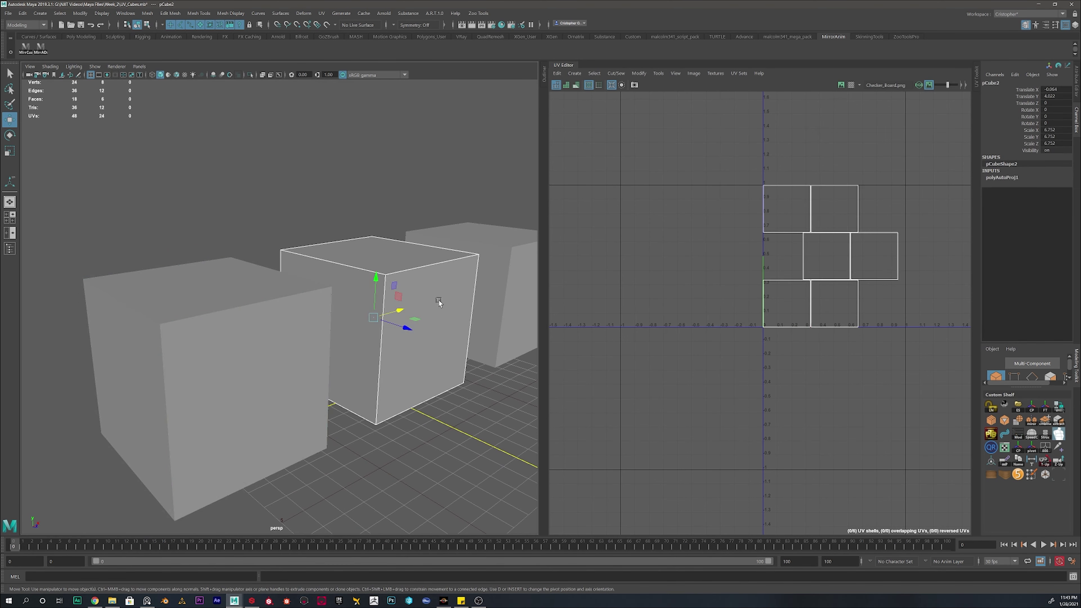
left_click(499, 284)
left_click(424, 296)
scroll(424, 295, "down", 3)
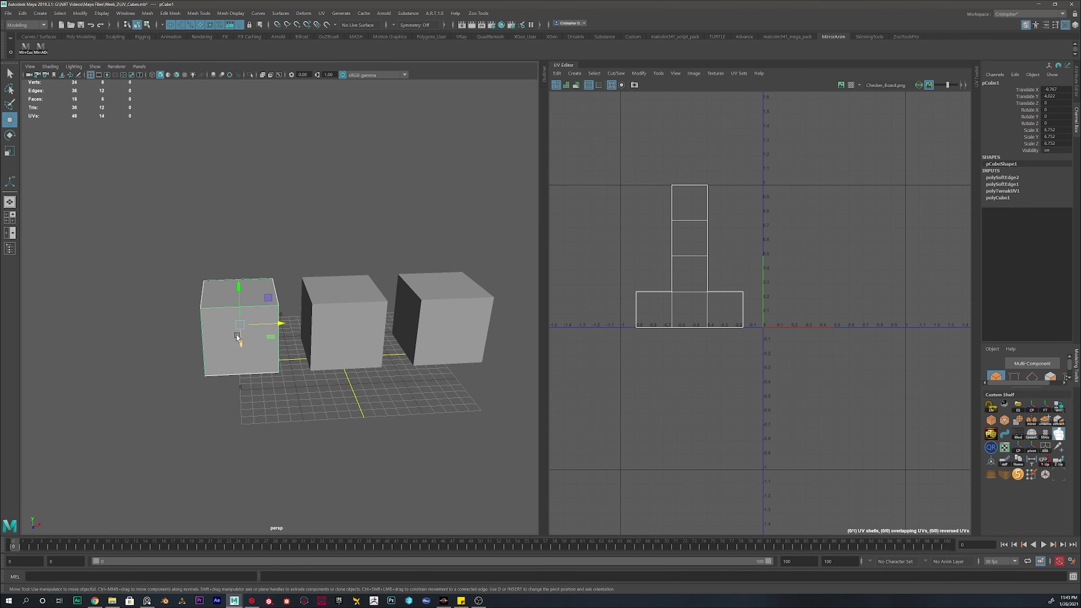
Step: Frame the first cube, pCube1, and turn on the checker map display for its UVs
middle_click_drag(234, 305, 342, 300, "alt")
right_click_drag(342, 300, 377, 297, "alt")
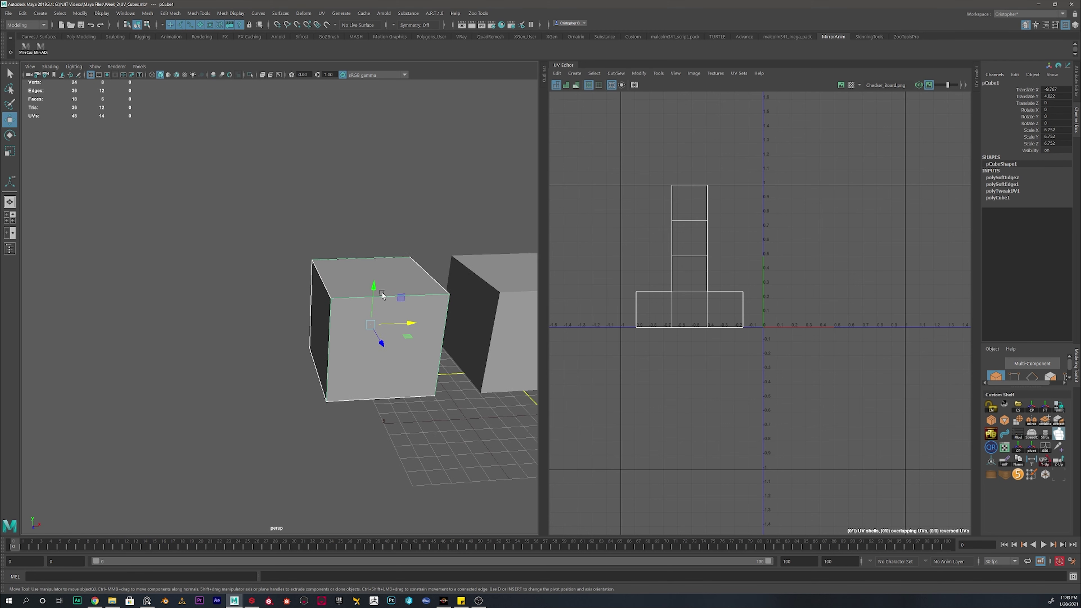
middle_click_drag(377, 298, 302, 295, "alt")
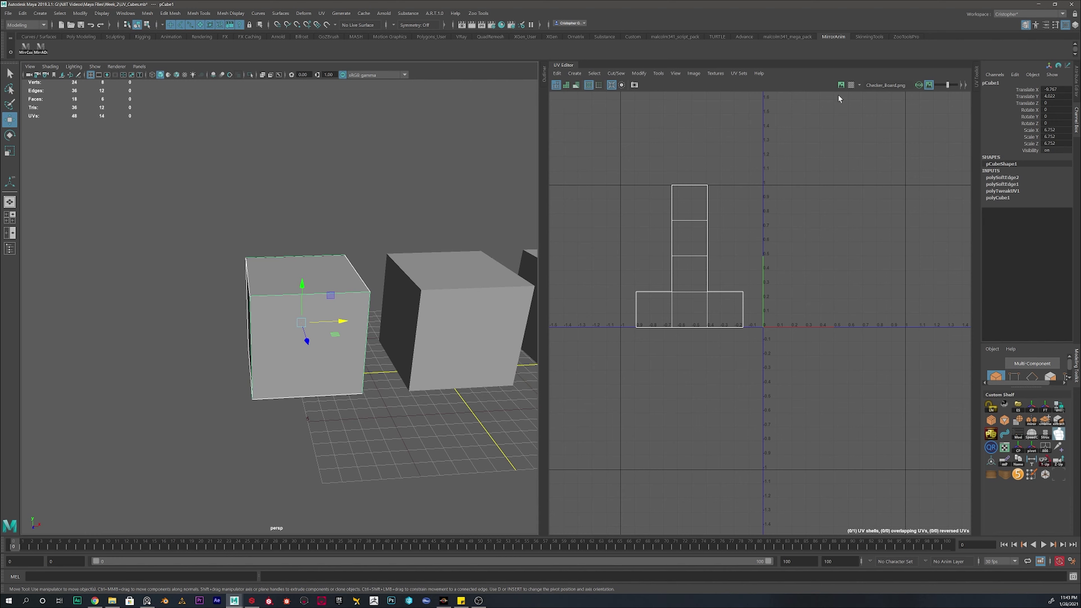
left_click(851, 85)
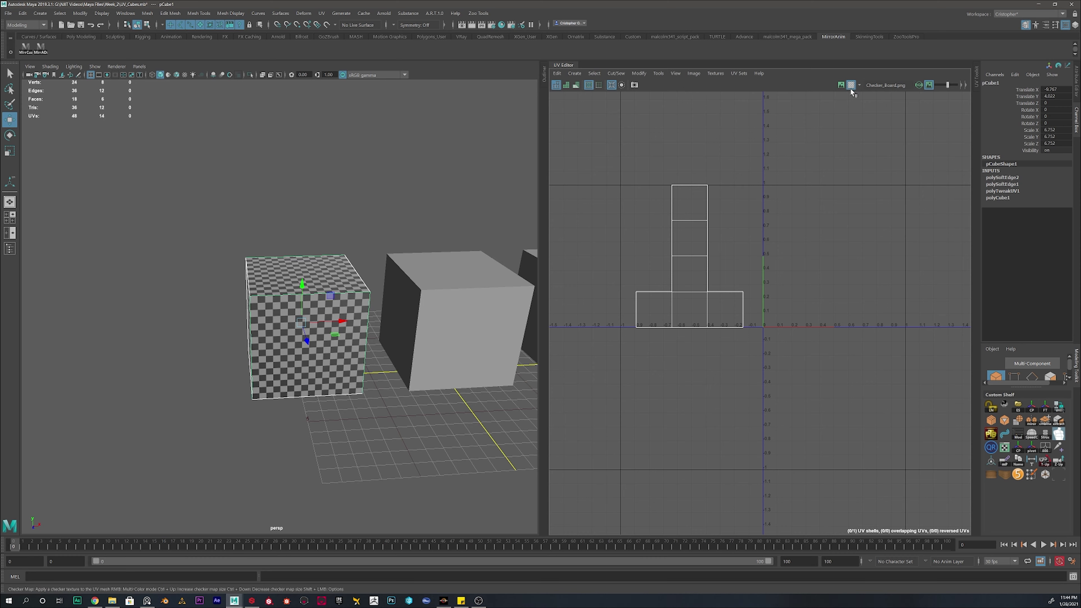
Step: Compare the checker pattern on the second cube with the first, and end with the first cube and its UV layout
left_click_drag(336, 275, 434, 260, "alt")
left_click(435, 260)
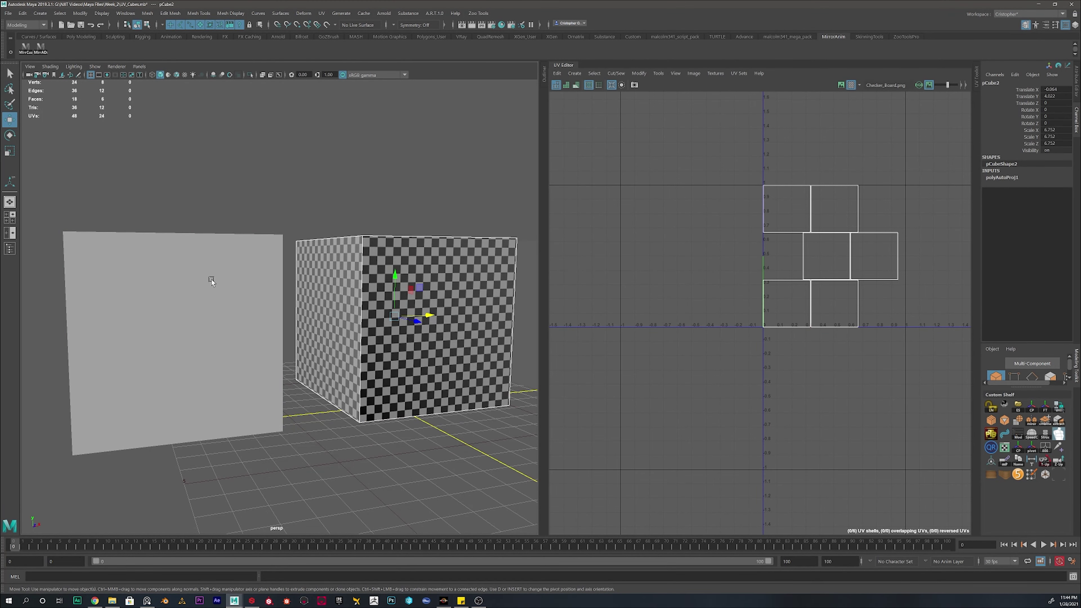
left_click(211, 282)
left_click_drag(353, 299, 259, 304, "alt")
scroll(258, 261, "down", 3)
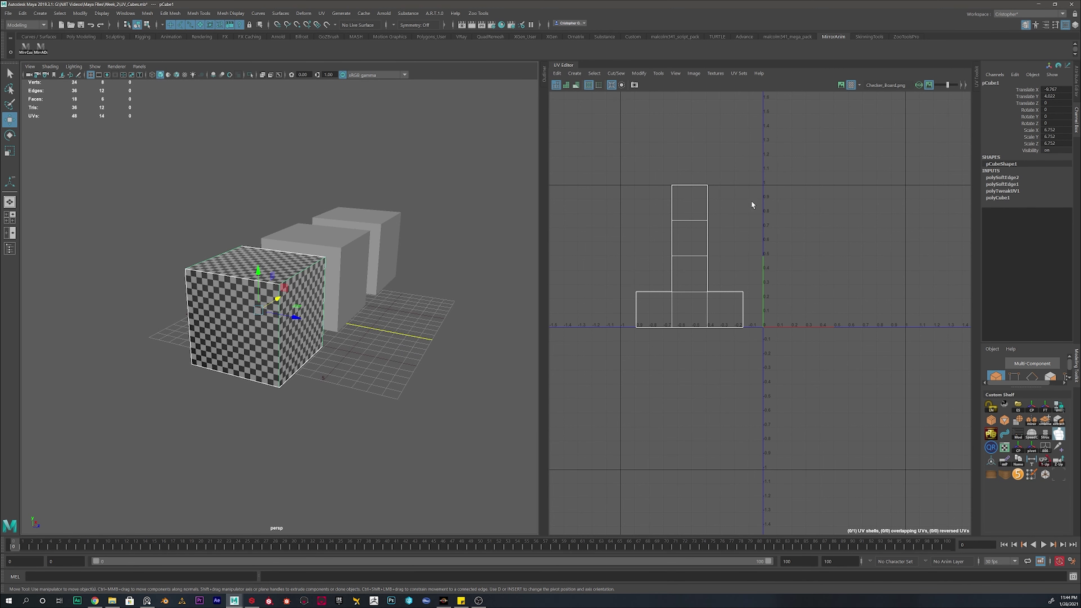
scroll(654, 275, "up", 4)
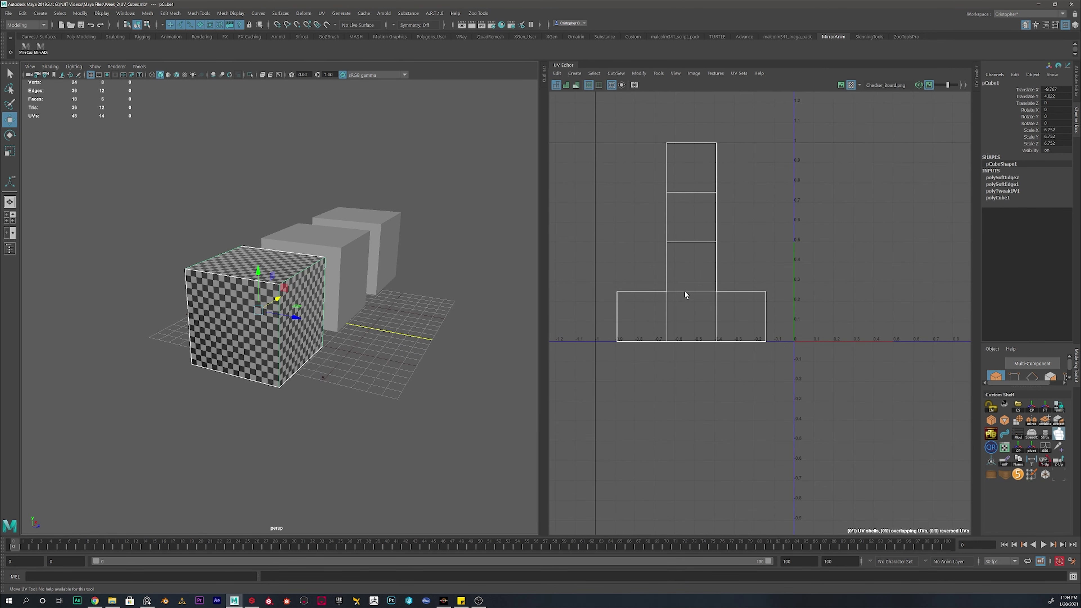
left_click_drag(298, 304, 362, 302, "alt")
scroll(323, 299, "up", 3)
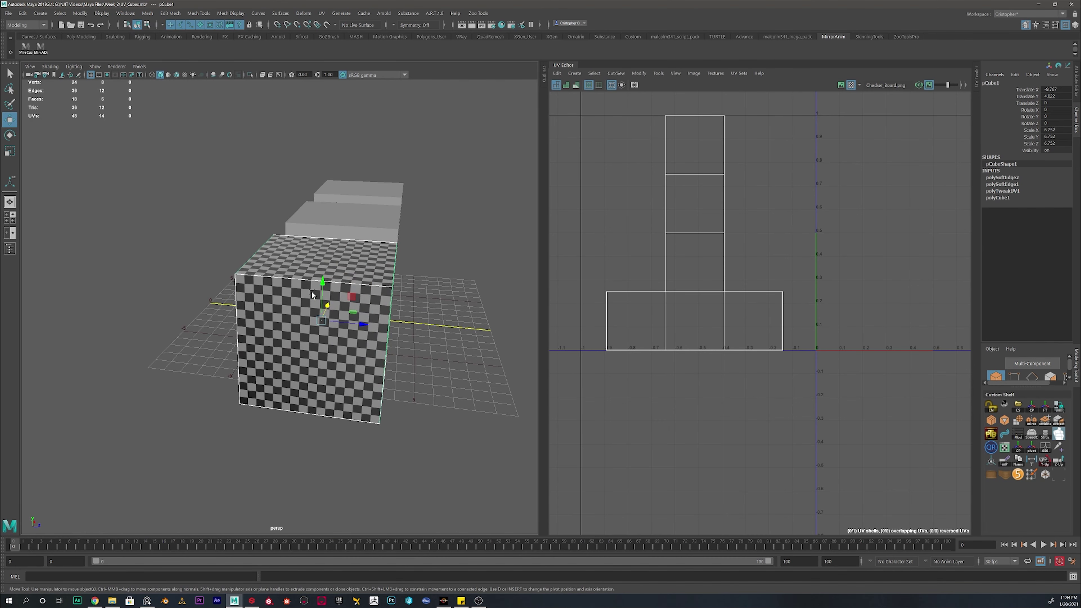
left_click(126, 14)
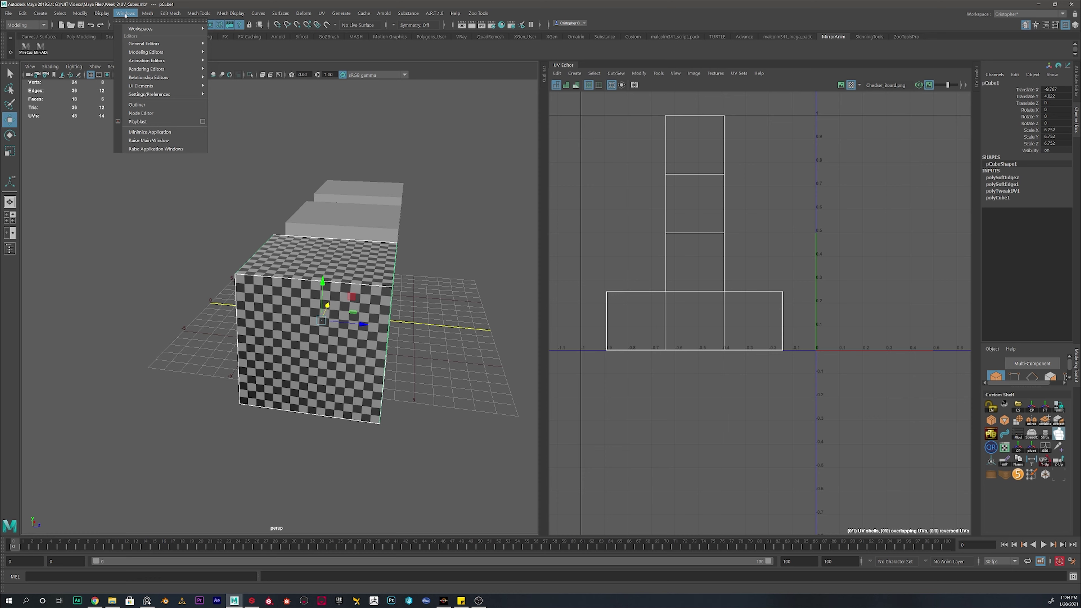
mouse_move(178, 94)
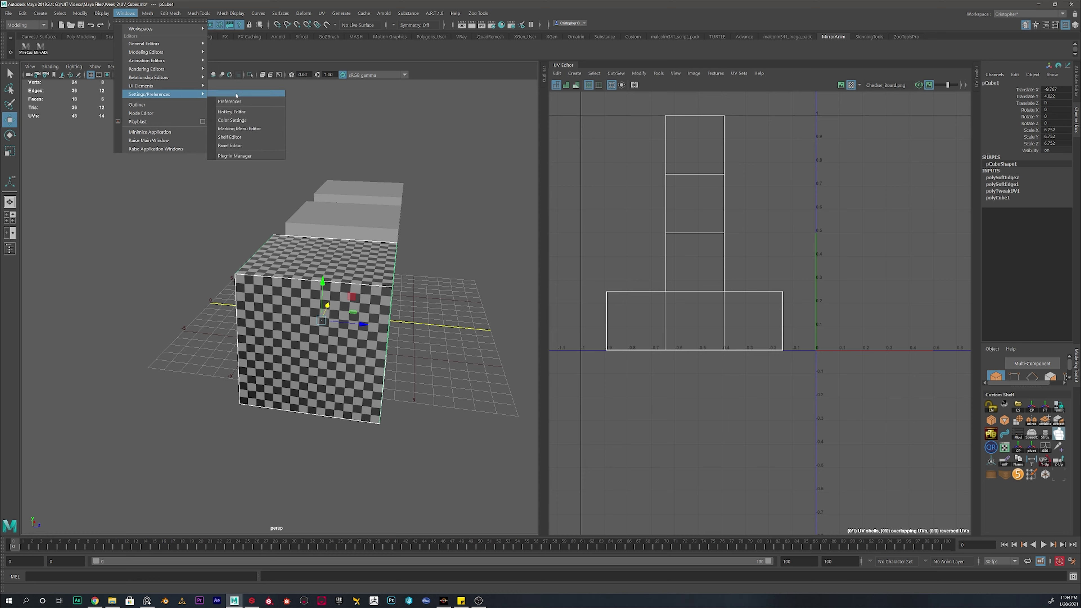
left_click(389, 114)
left_click(383, 268)
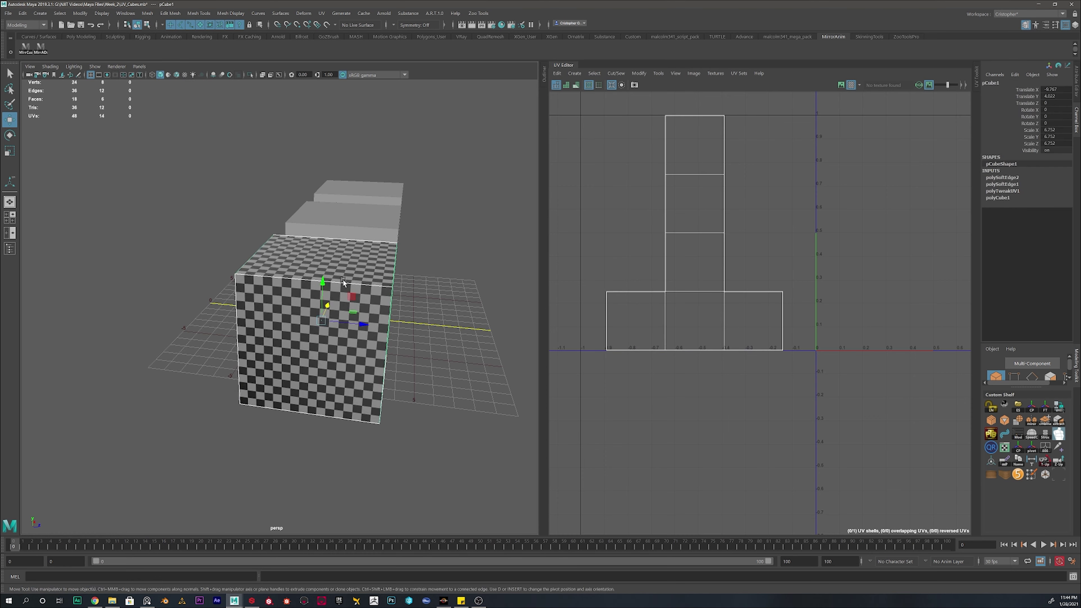
Step: Inspect how the checker squares meet along the edges and across the faces of the first cube
scroll(381, 275, "up", 2)
scroll(381, 275, "up", 2)
left_click_drag(381, 275, 354, 266, "alt")
scroll(328, 290, "up", 3)
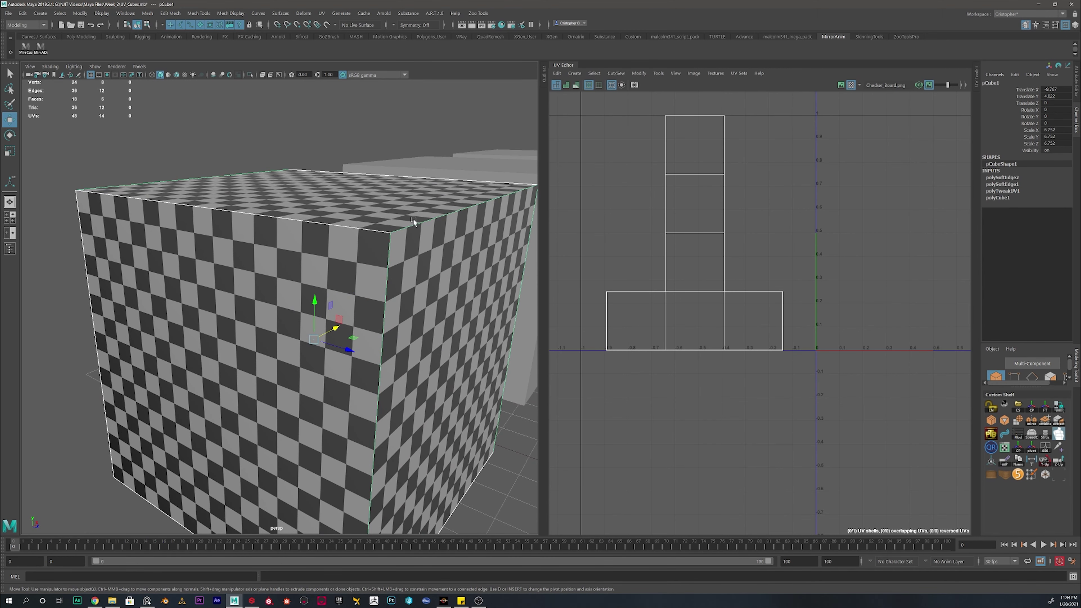
scroll(356, 298, "down", 4)
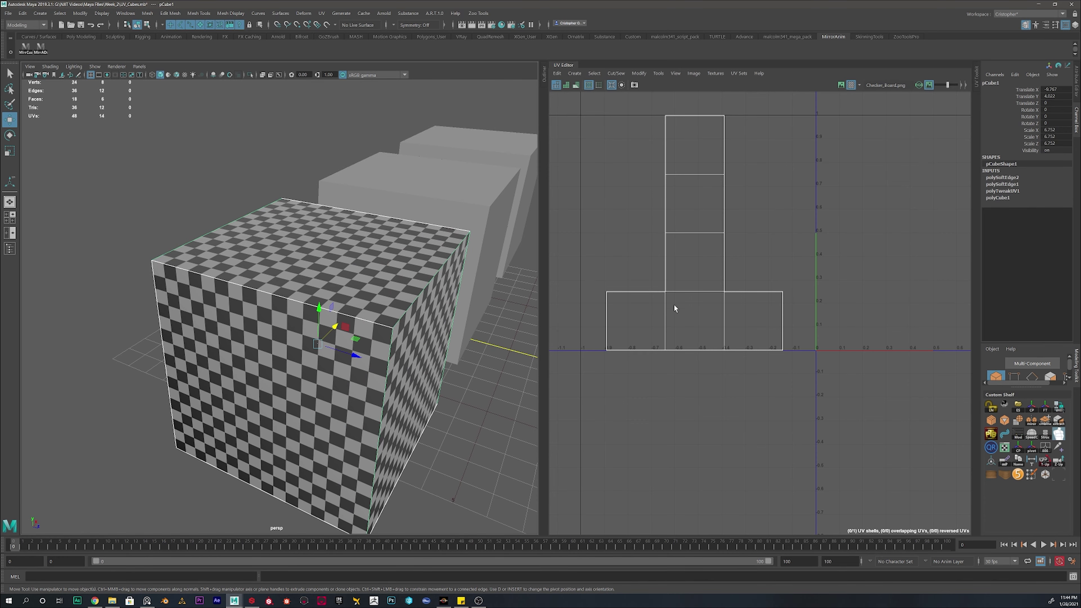
left_click_drag(418, 284, 236, 258, "alt")
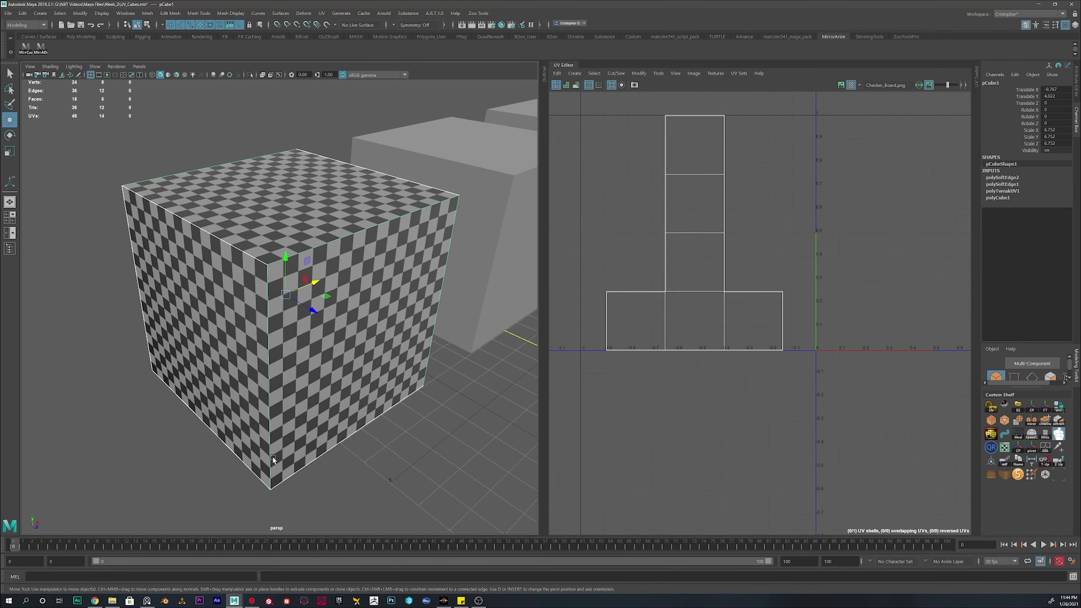
left_click_drag(272, 456, 366, 262, "alt")
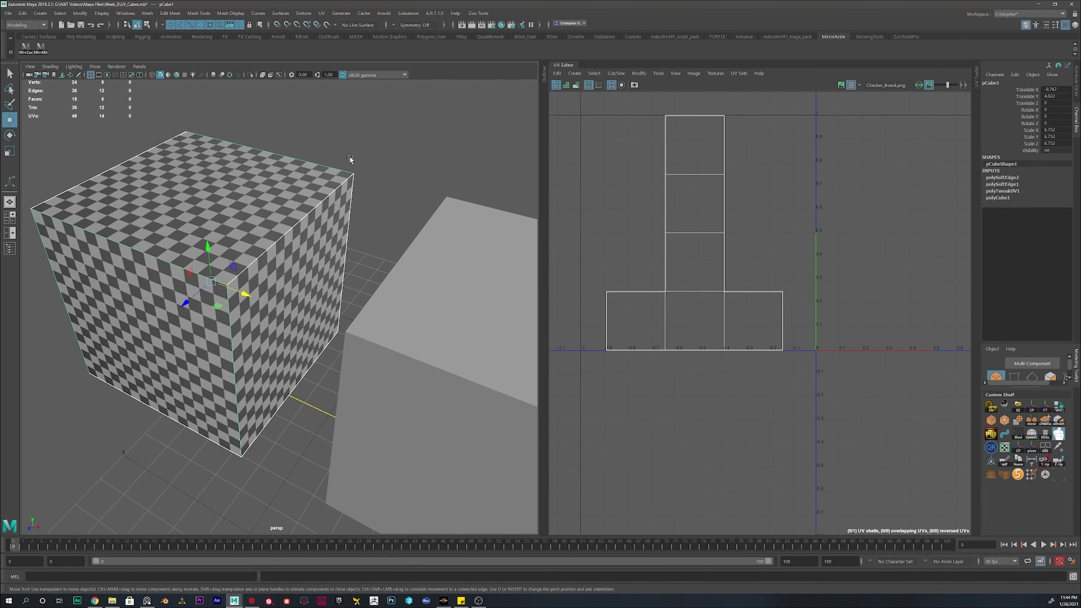
left_click_drag(349, 156, 303, 225, "alt")
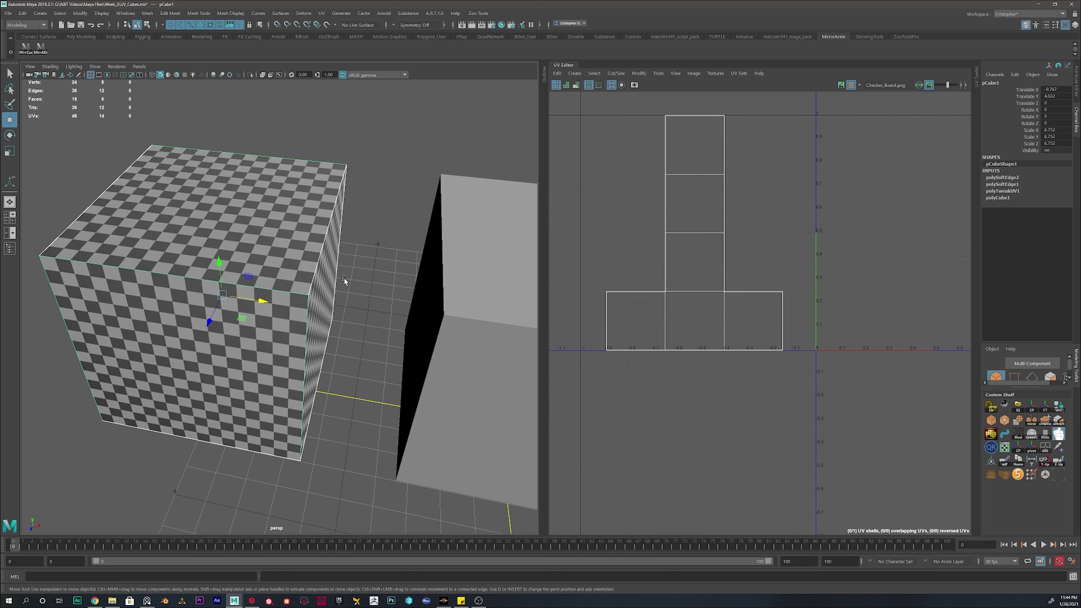
left_click_drag(345, 284, 216, 313, "alt")
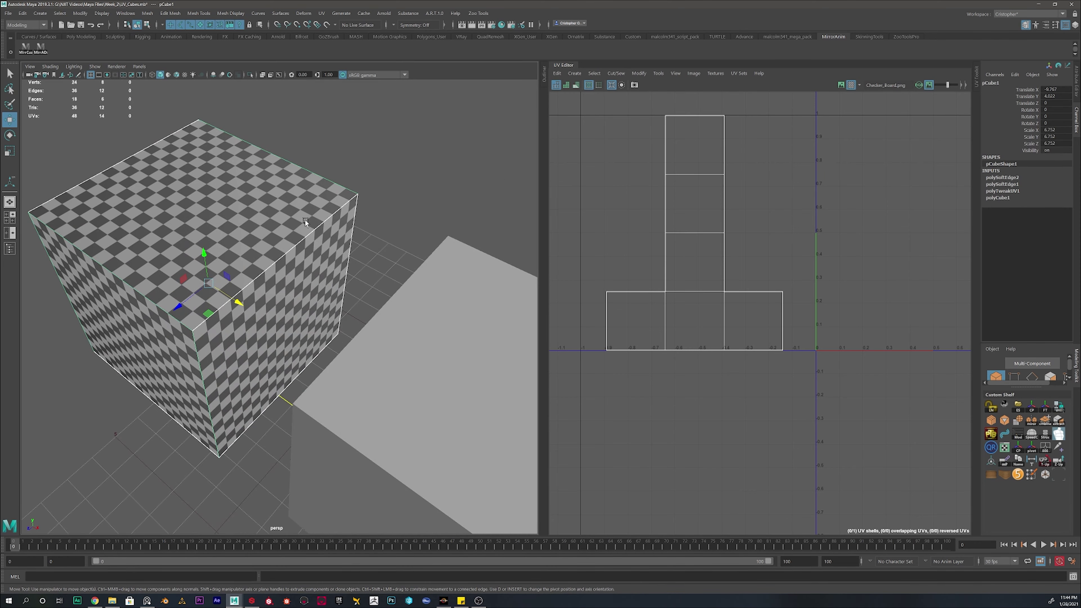
left_click_drag(284, 239, 290, 233, "alt")
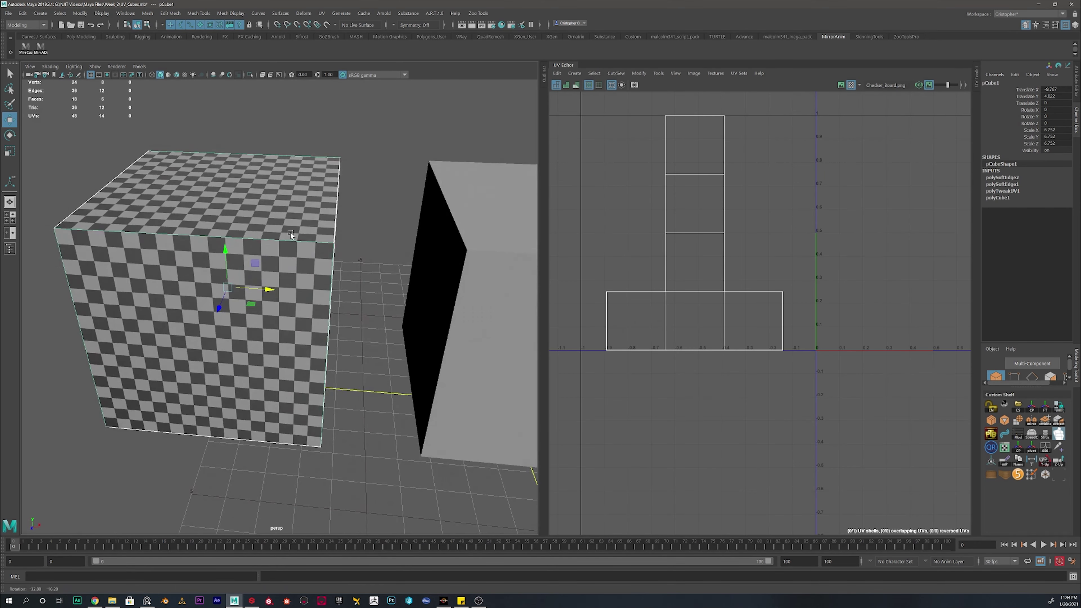
left_click_drag(308, 196, 233, 249, "alt")
middle_click_drag(284, 235, 239, 257, "alt")
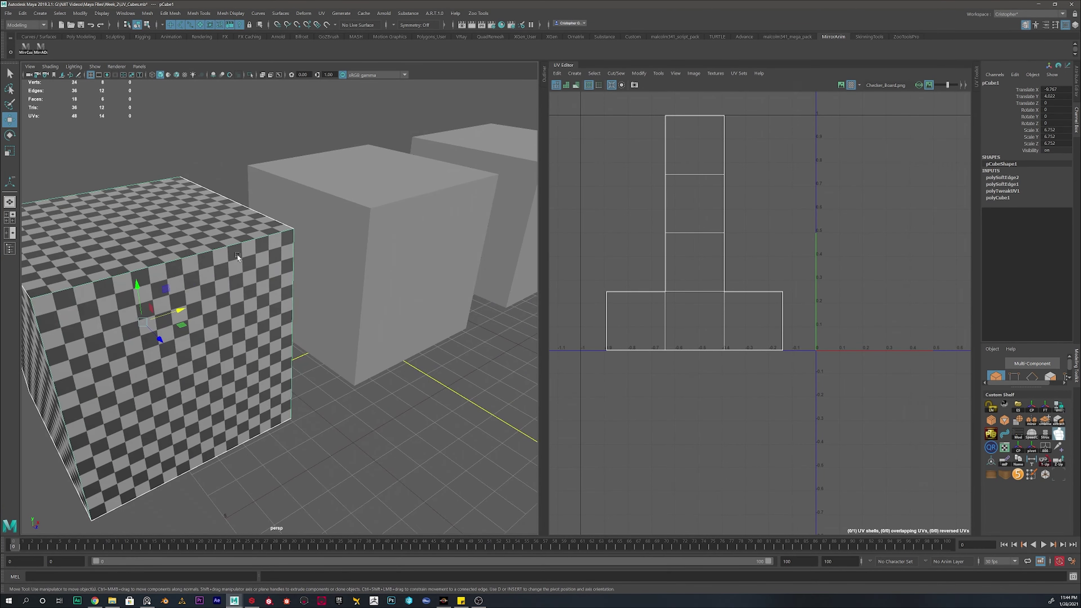
Step: Select the middle cube, pCube2, and examine its checker pattern and separate UV pieces
scroll(238, 256, "down", 5)
left_click(378, 235)
left_click_drag(469, 248, 367, 238, "alt")
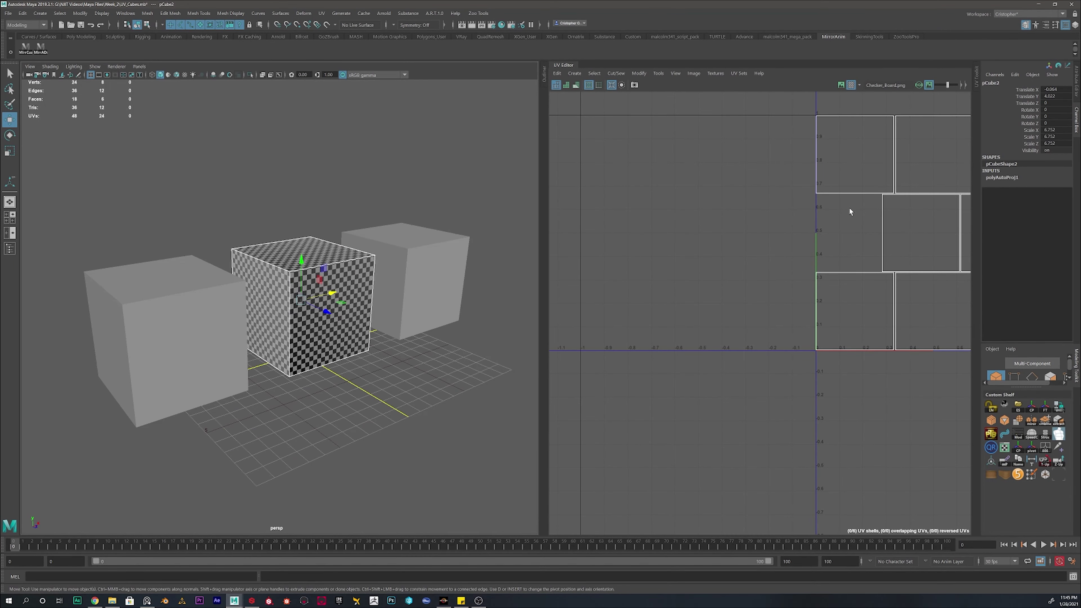
scroll(292, 265, "up", 8)
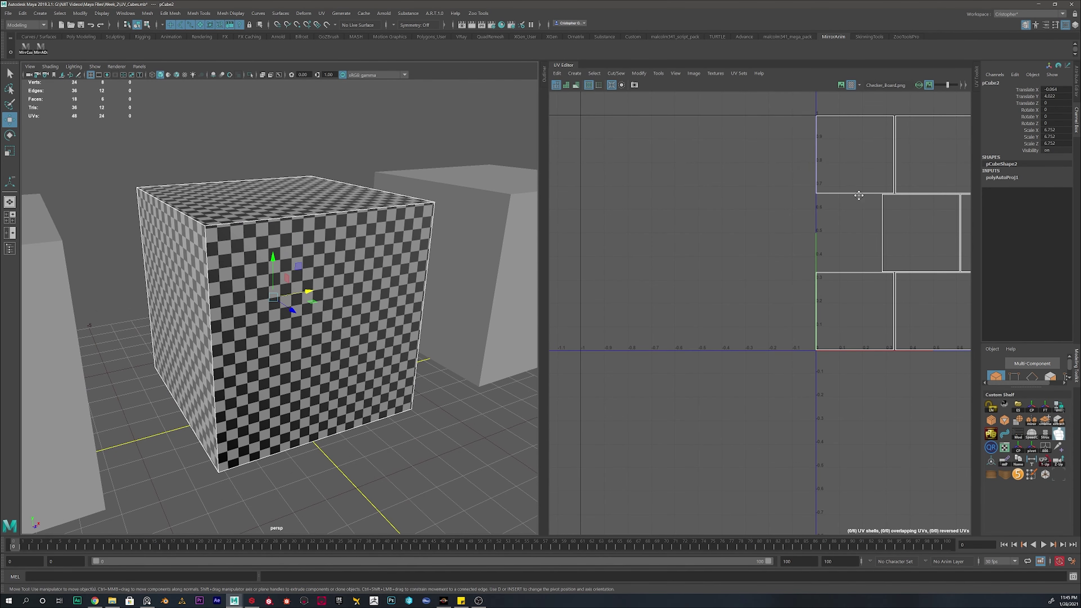
middle_click_drag(859, 195, 667, 271, "alt")
Step: Pick the middle cube's UV pieces individually in the UV Editor to identify which cube face each one covers
right_click_drag(671, 208, 642, 196)
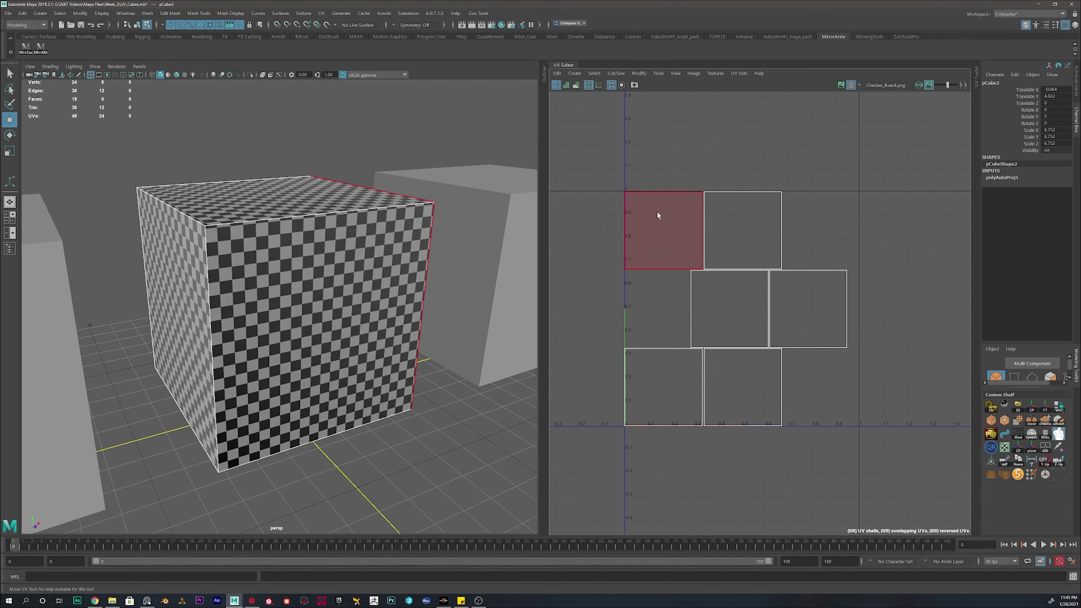
left_click(658, 212)
left_click(771, 220)
left_click(832, 290)
left_click(732, 301)
left_click(747, 385)
left_click(806, 302)
left_click(734, 298)
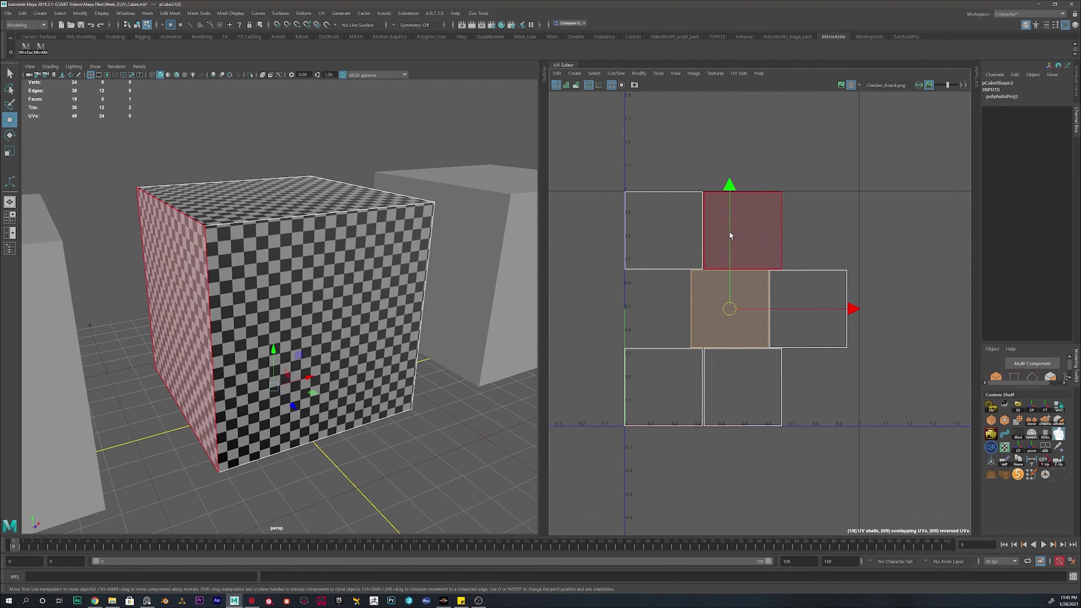
left_click(726, 228)
left_click(674, 228)
left_click_drag(352, 241, 258, 249, "alt")
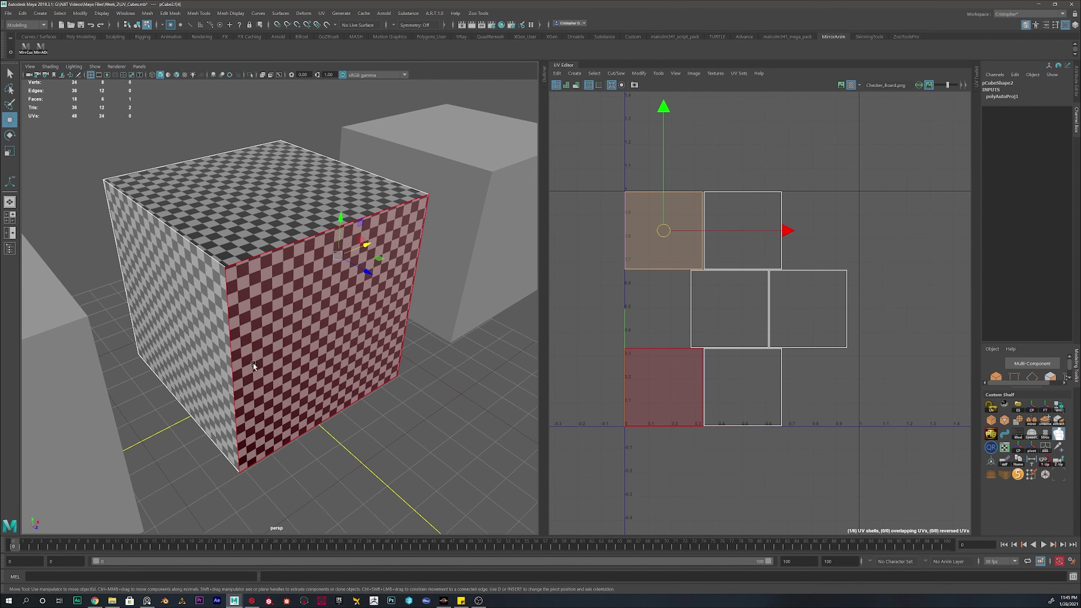
Step: Select the third cube, pCube3, as an object and inspect its checker pattern against its UV layout
left_click_drag(426, 270, 248, 270, "alt")
middle_click_drag(249, 270, 200, 261, "alt")
left_click(442, 217)
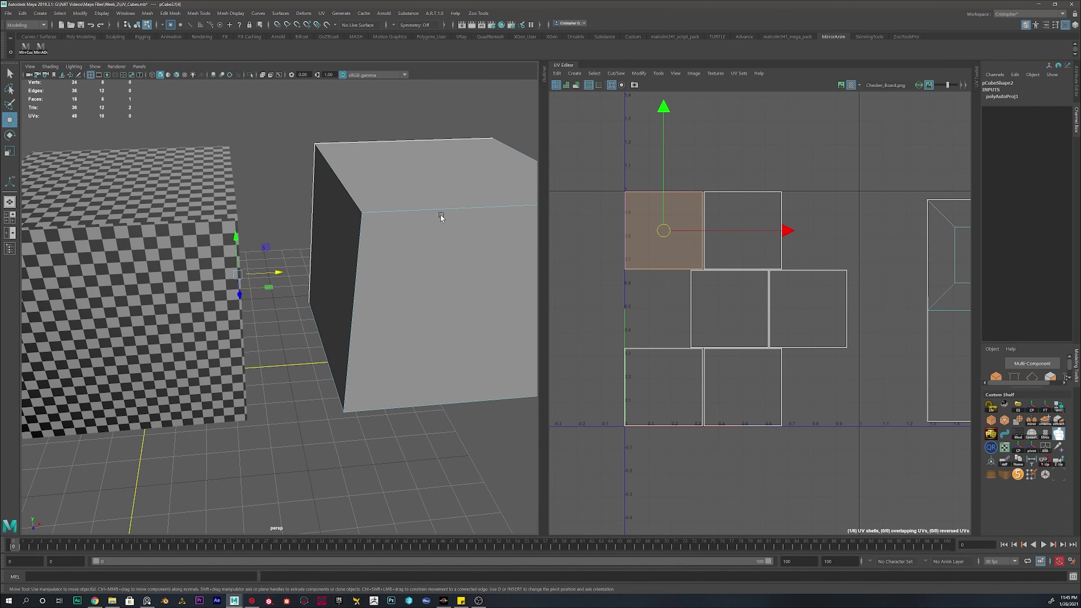
middle_click_drag(891, 258, 594, 273, "alt")
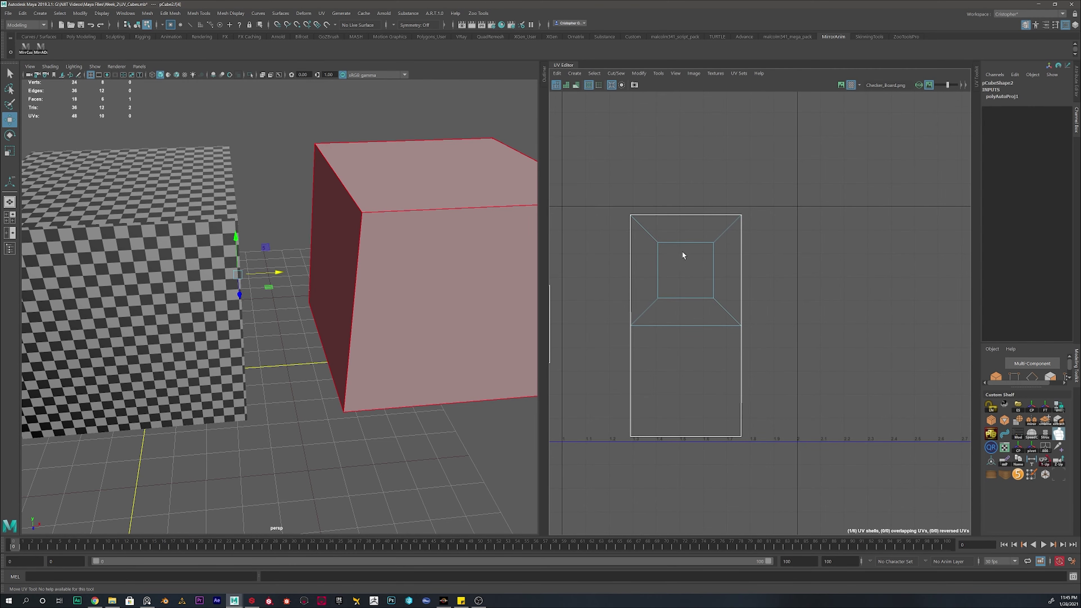
right_click_drag(444, 203, 475, 184)
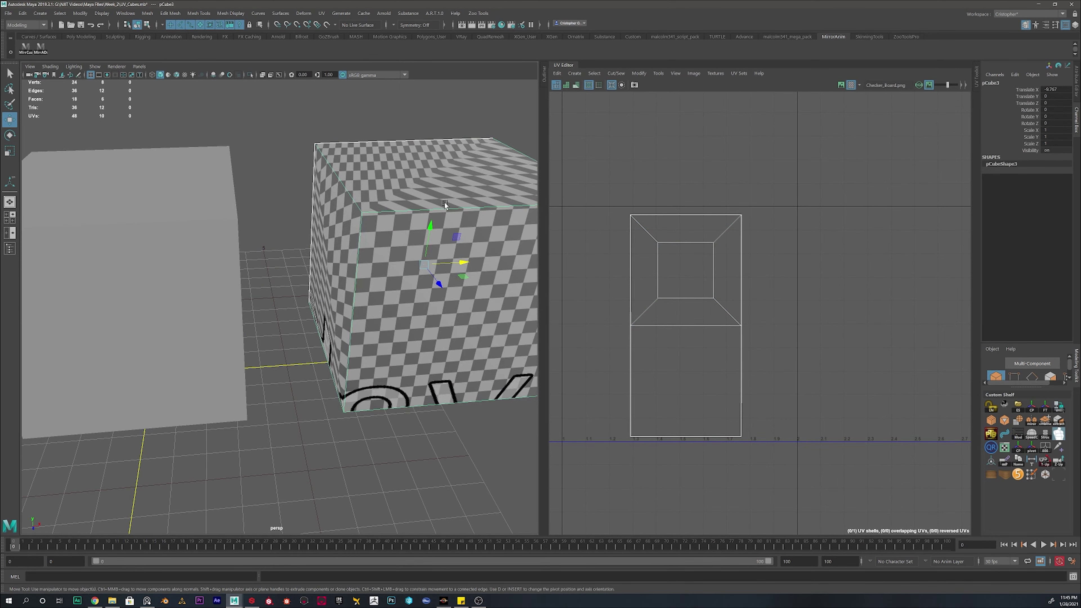
left_click_drag(444, 203, 329, 284, "alt")
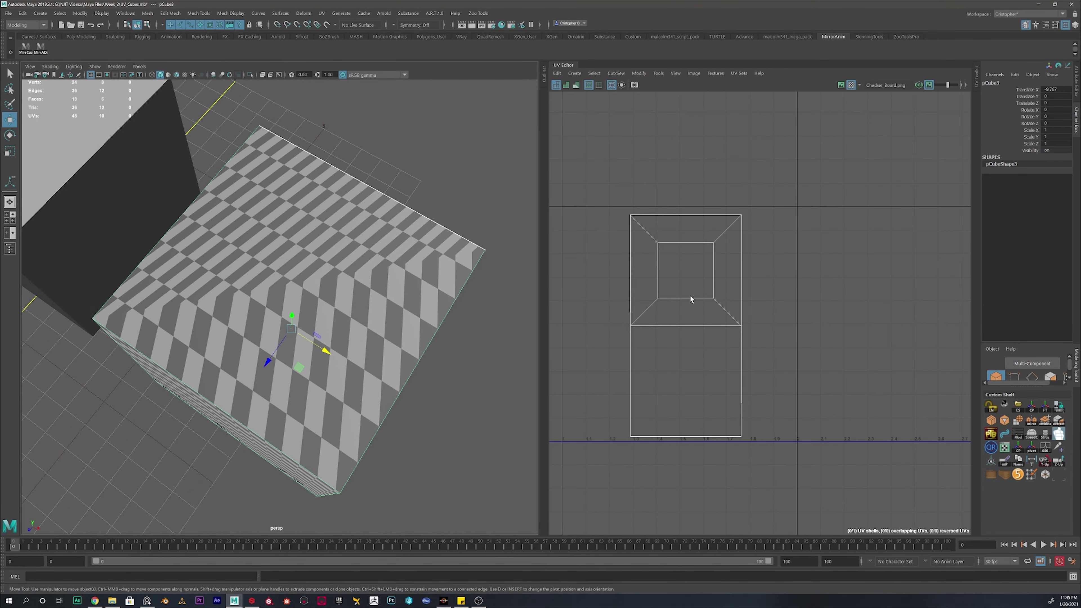
left_click_drag(420, 258, 181, 396, "alt")
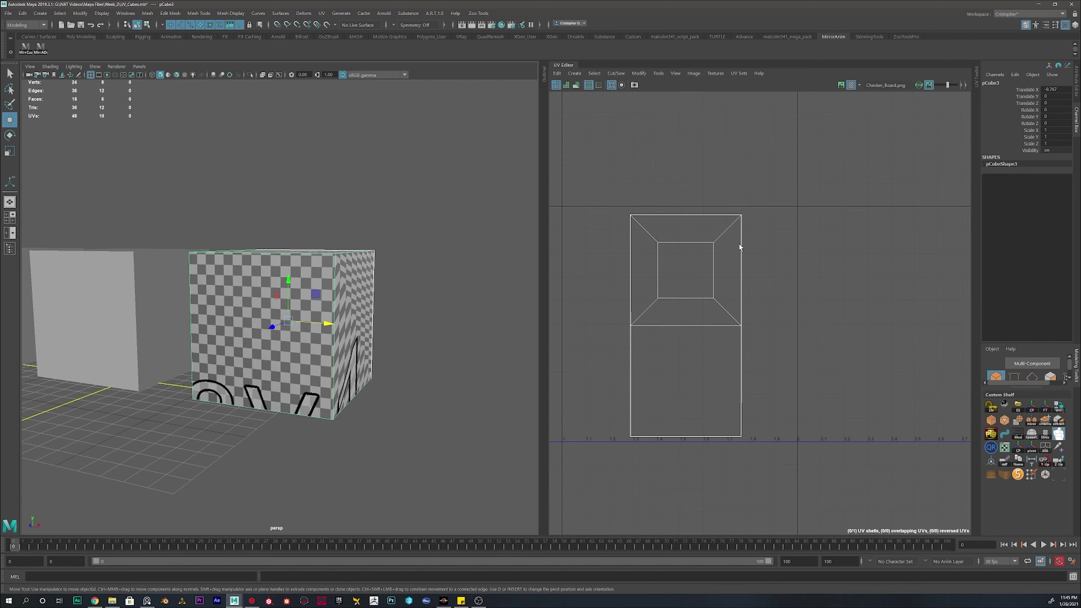
Step: Examine the checker pattern on the third cube's top and side faces from several angles
left_click_drag(393, 307, 285, 251, "alt")
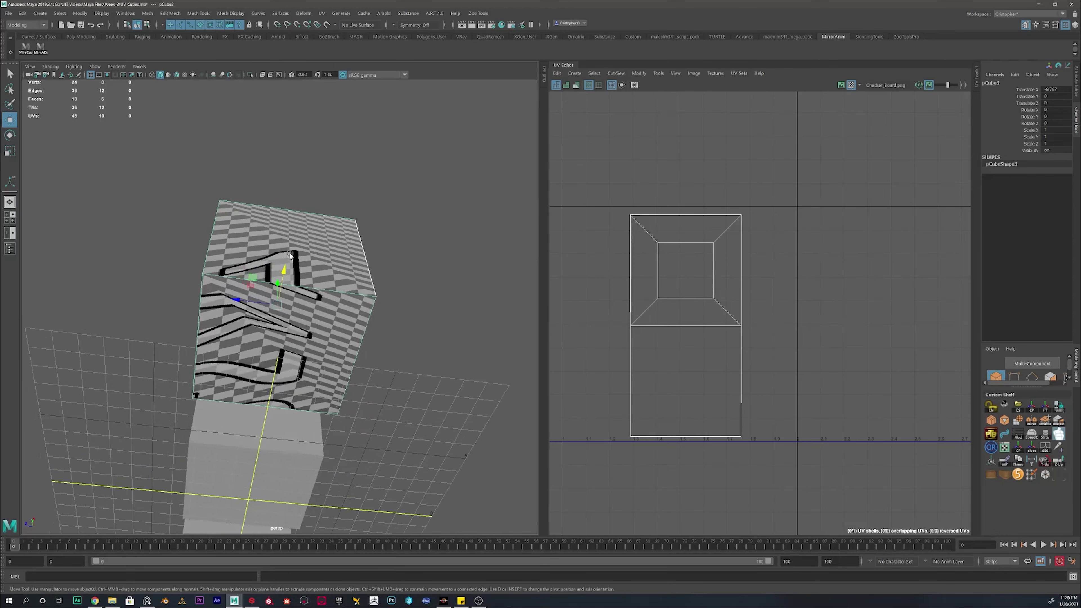
right_click_drag(286, 251, 276, 299, "alt")
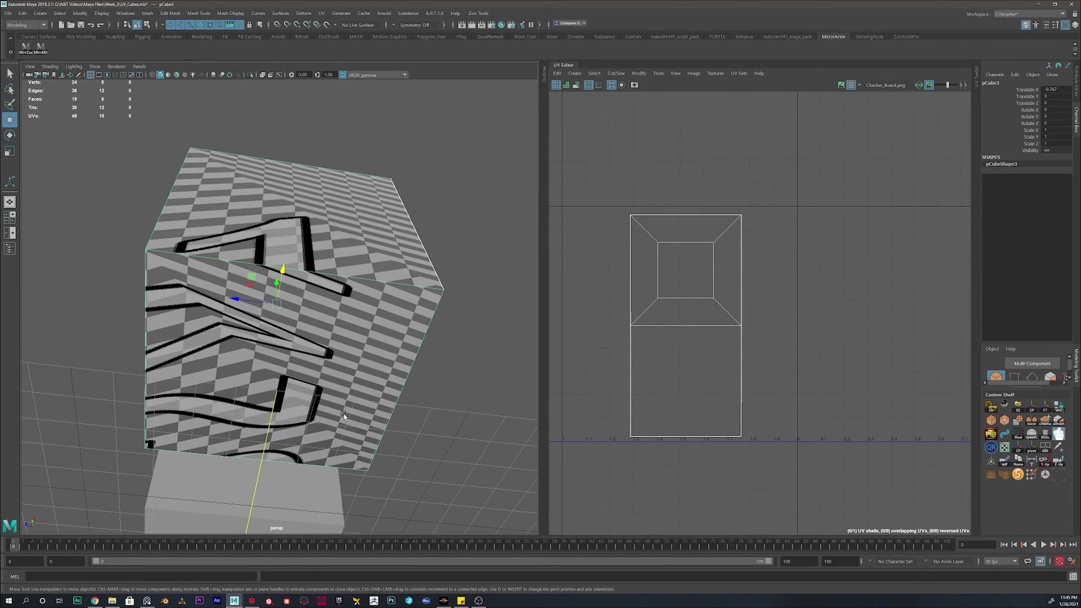
left_click_drag(268, 296, 323, 310, "alt")
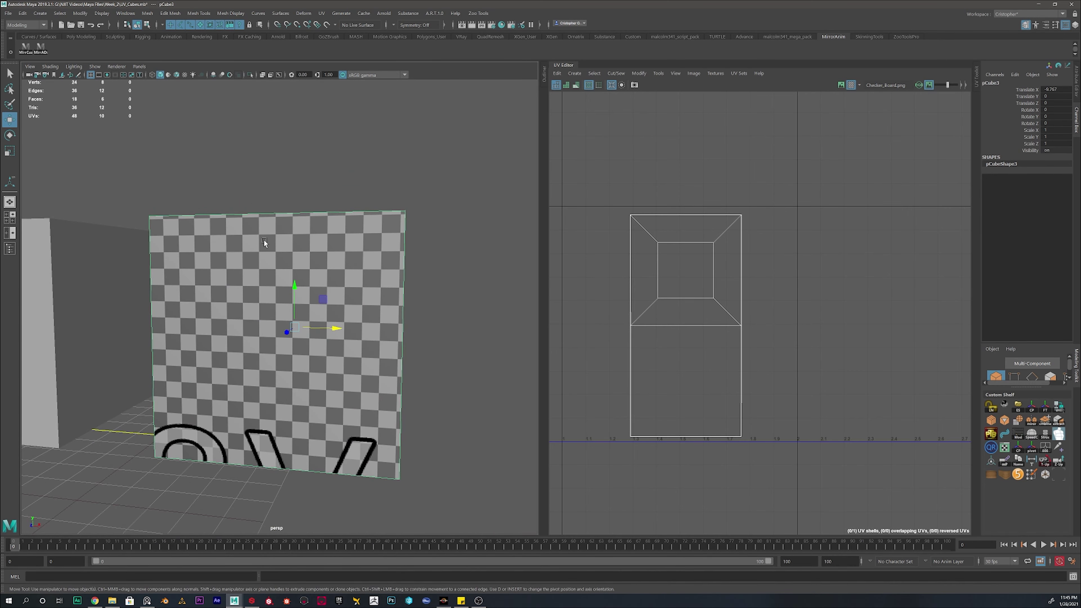
left_click_drag(263, 240, 295, 259, "alt")
right_click_drag(295, 259, 253, 252, "alt")
middle_click_drag(253, 253, 383, 204, "alt")
Step: Select the first cube, pCube1, and pick the UV face that covers its top in the UV Editor
left_click(176, 340)
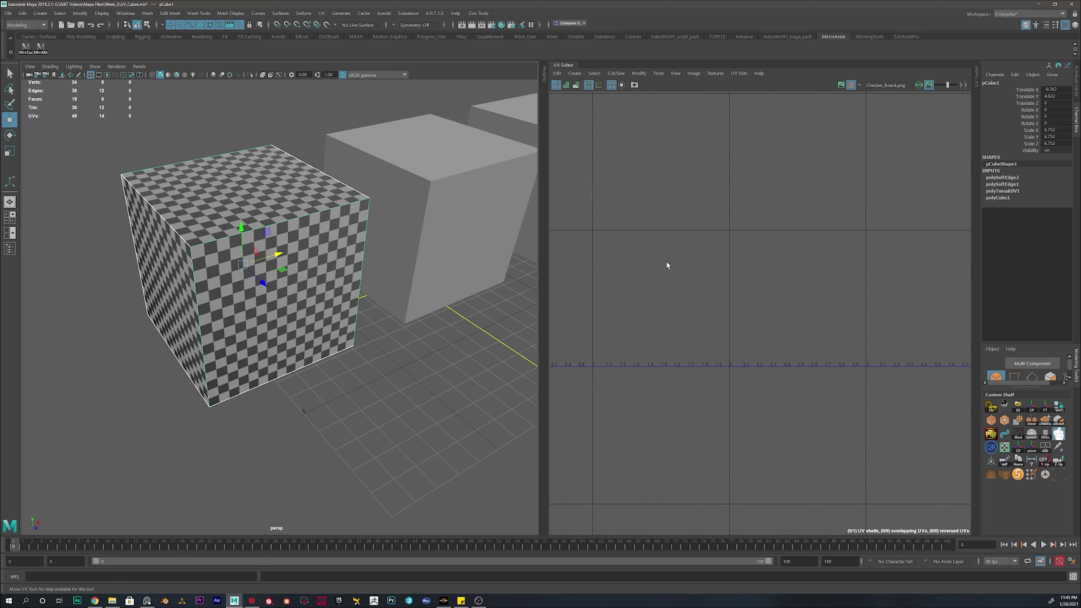
middle_click_drag(763, 276, 770, 279, "alt")
middle_click_drag(770, 278, 772, 278, "alt")
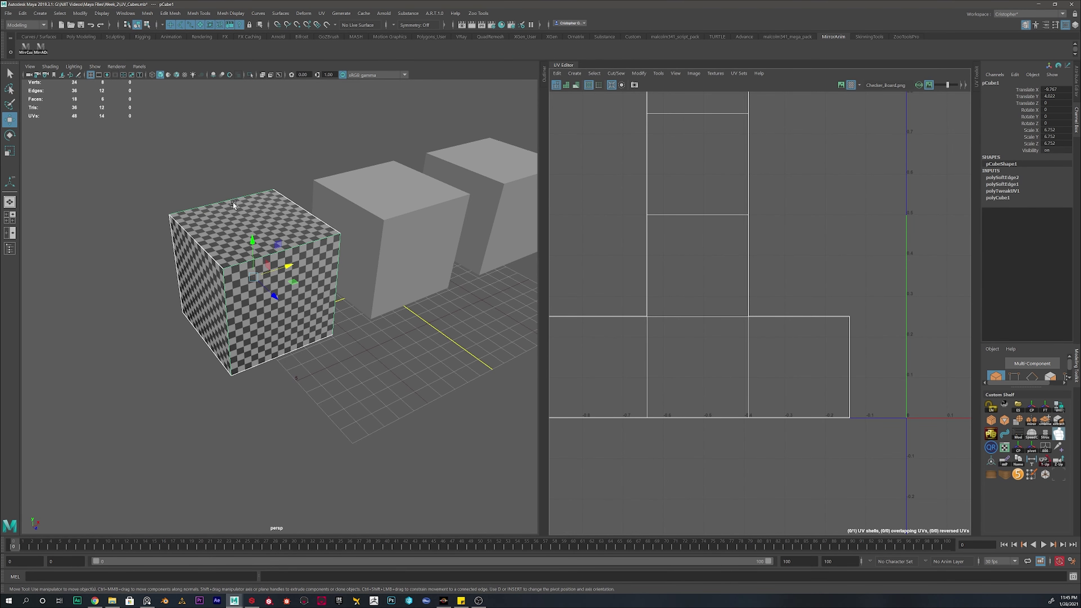
right_click_drag(698, 250, 694, 281)
left_click(700, 265)
left_click(682, 249)
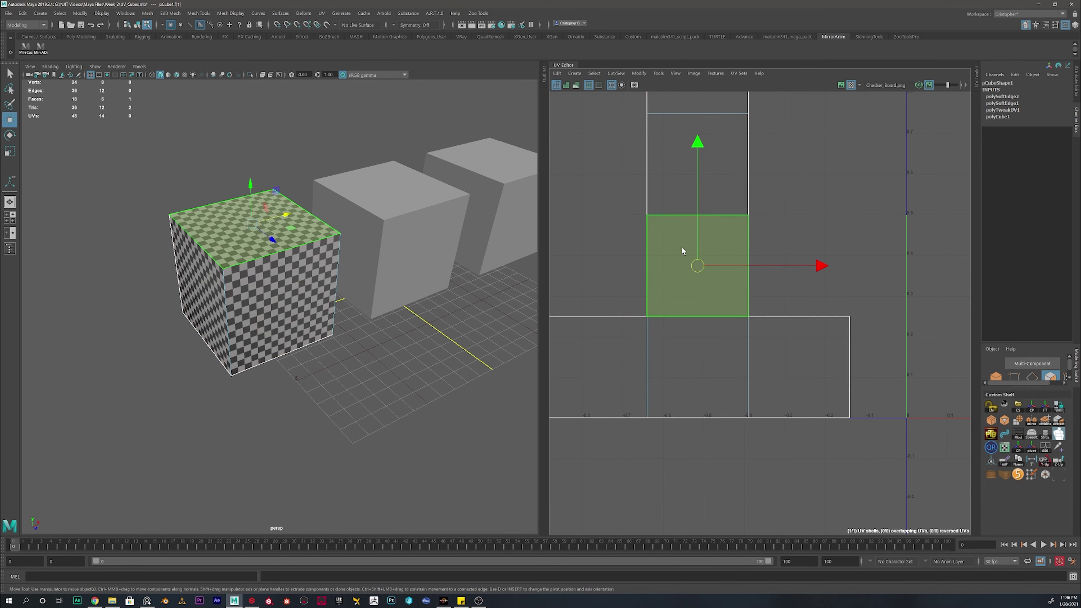
Step: Scale the first cube's top face UVs down uniformly to about half their size
left_click_drag(279, 231, 260, 284, "alt")
scroll(260, 285, "up", 4)
middle_click_drag(368, 377, 470, 294, "alt")
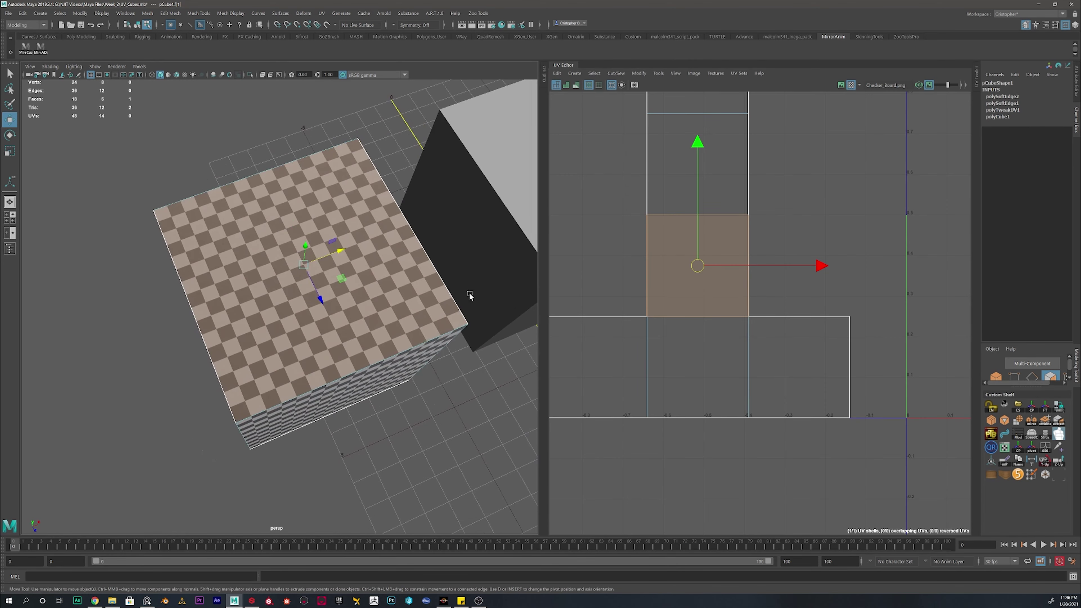
left_click_drag(469, 294, 460, 256, "alt")
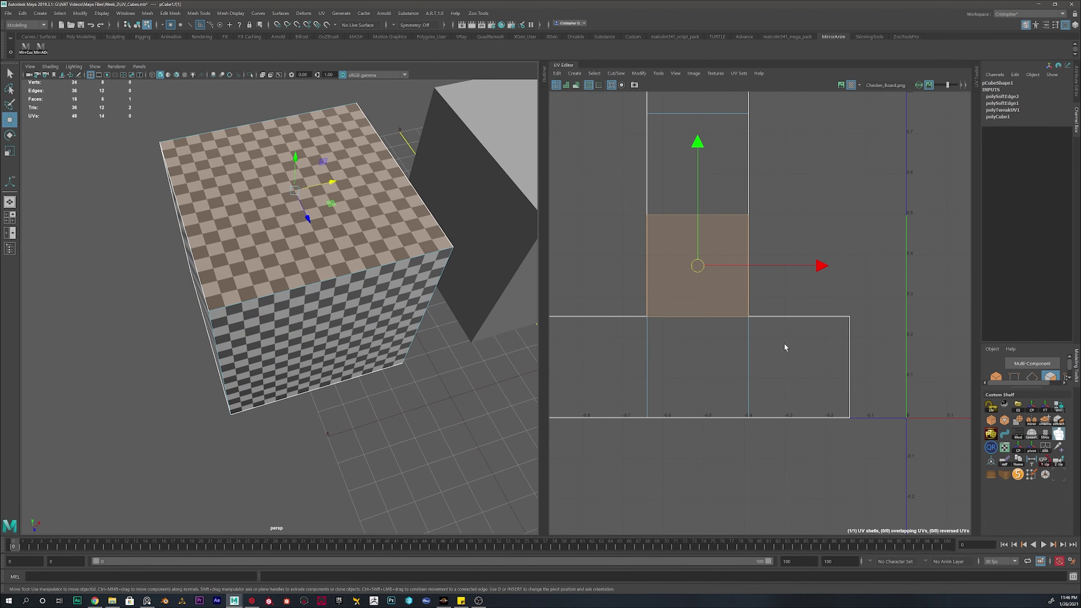
left_click_drag(346, 303, 249, 207, "alt")
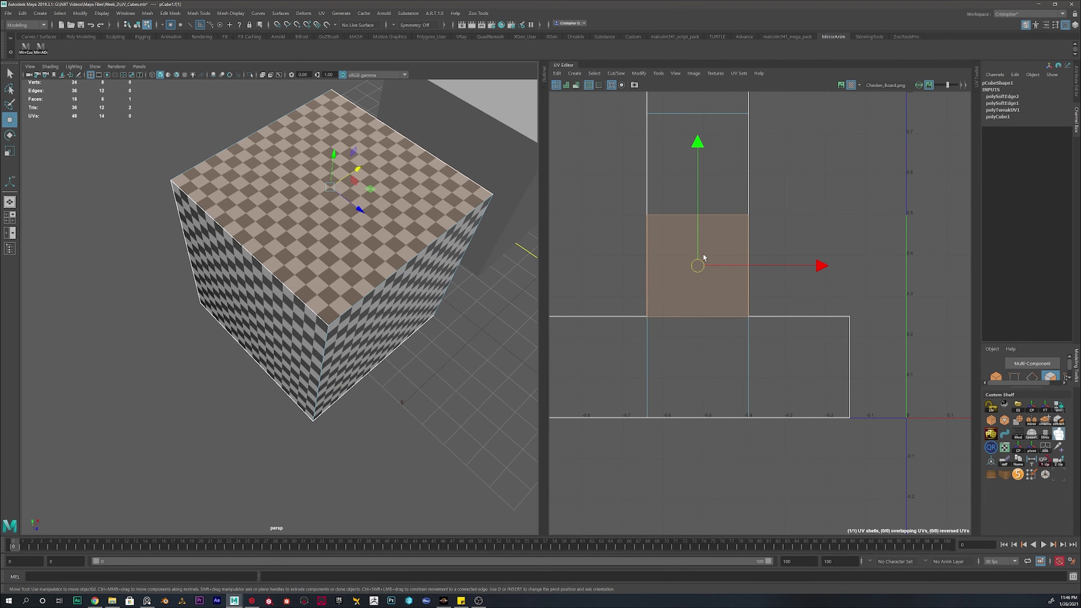
key("r")
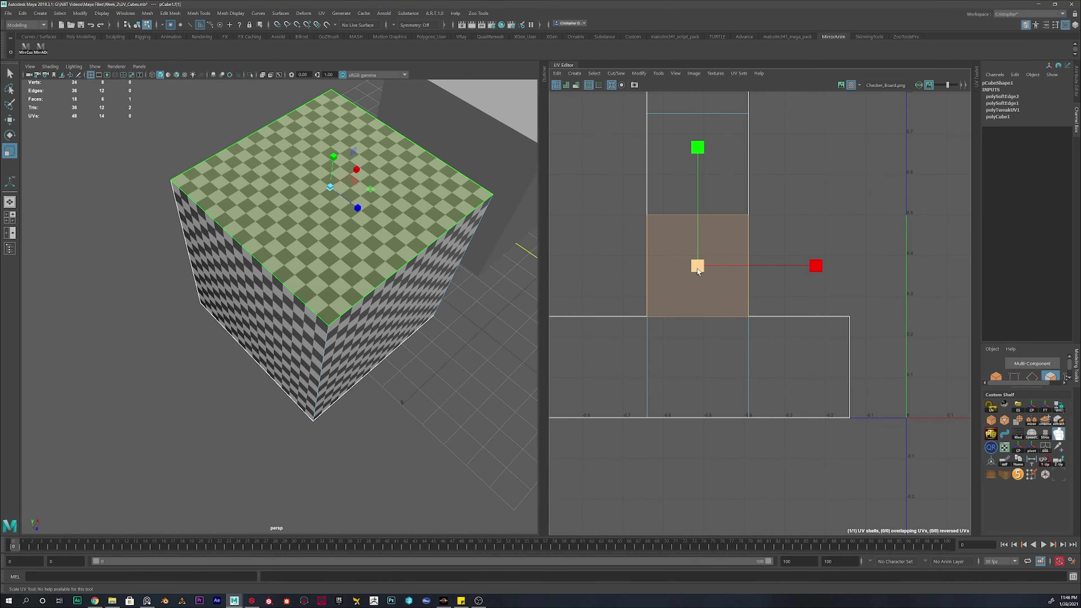
left_click_drag(695, 271, 640, 314)
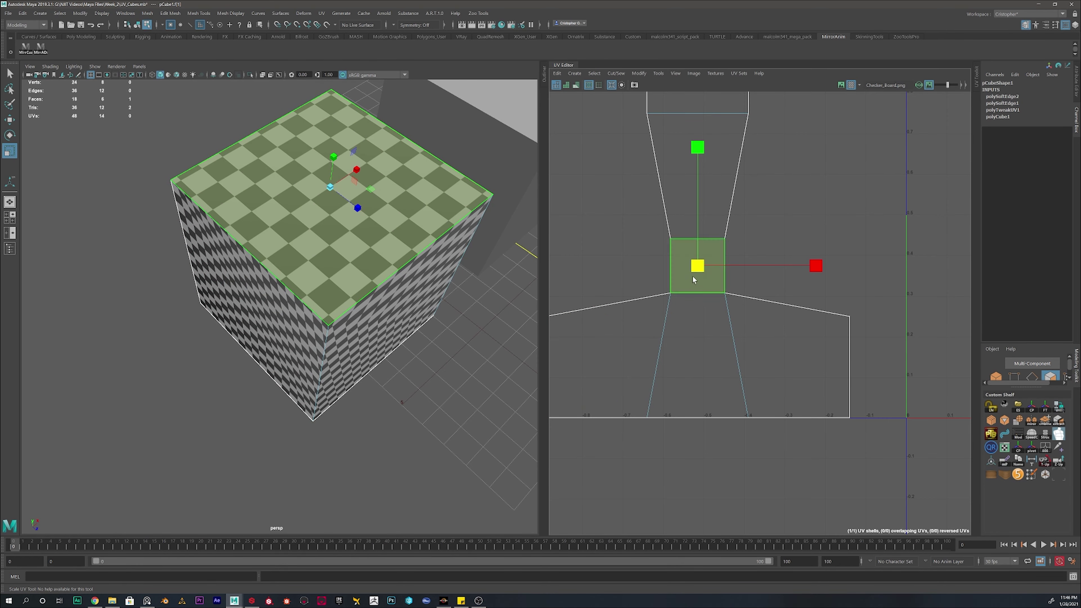
Step: Compare the checker size on the scaled top face with the neighbouring side faces and the altered UV layout
left_click_drag(283, 314, 331, 173, "alt")
left_click_drag(377, 173, 314, 225, "alt")
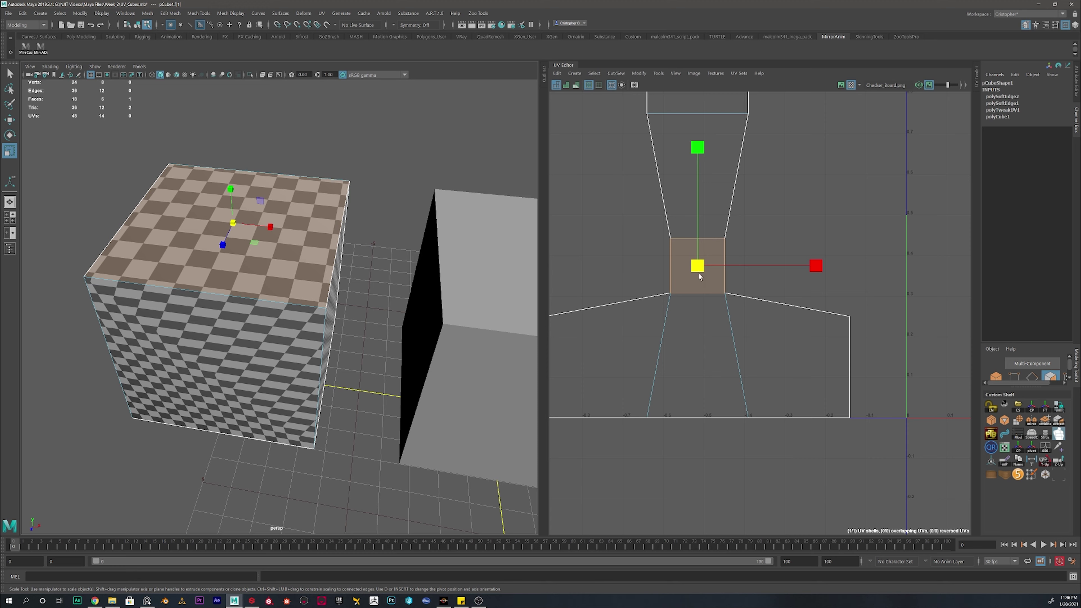
scroll(694, 261, "up", 5)
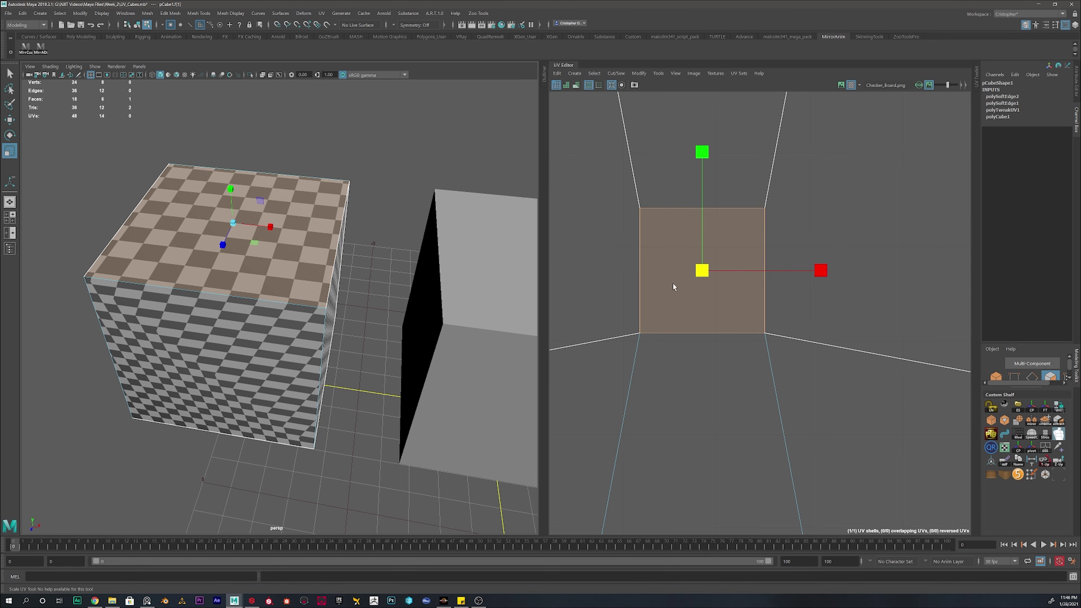
scroll(674, 284, "down", 3)
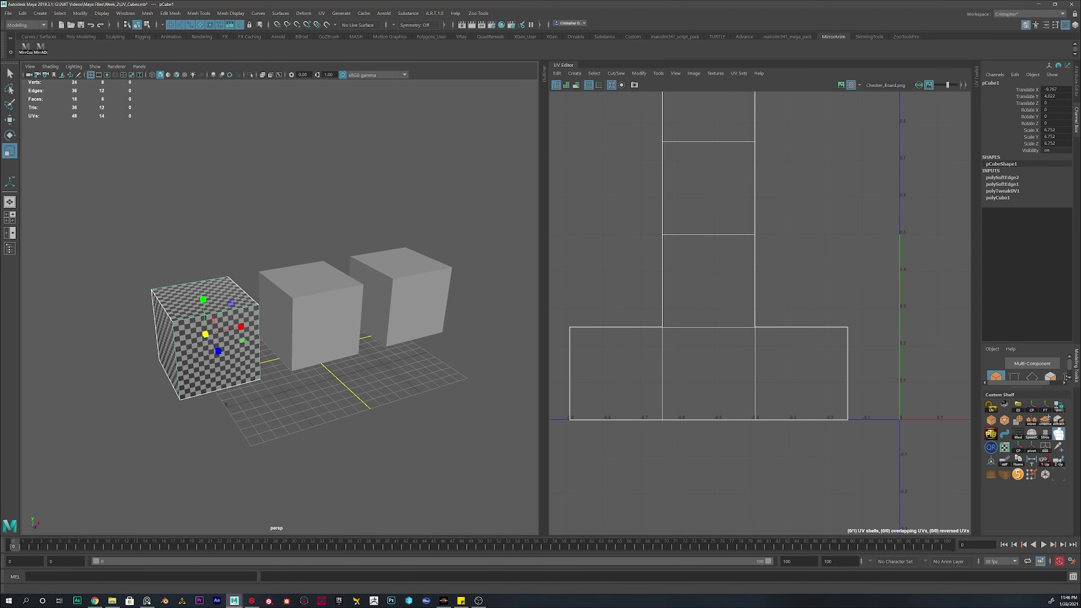
Step: Examine the first cube's checker pattern along its edges against its connected, T-shaped UV layout
left_click_drag(335, 278, 351, 278, "alt")
middle_click_drag(351, 278, 315, 286, "alt")
scroll(316, 286, "up", 3)
left_click_drag(223, 323, 265, 323, "alt")
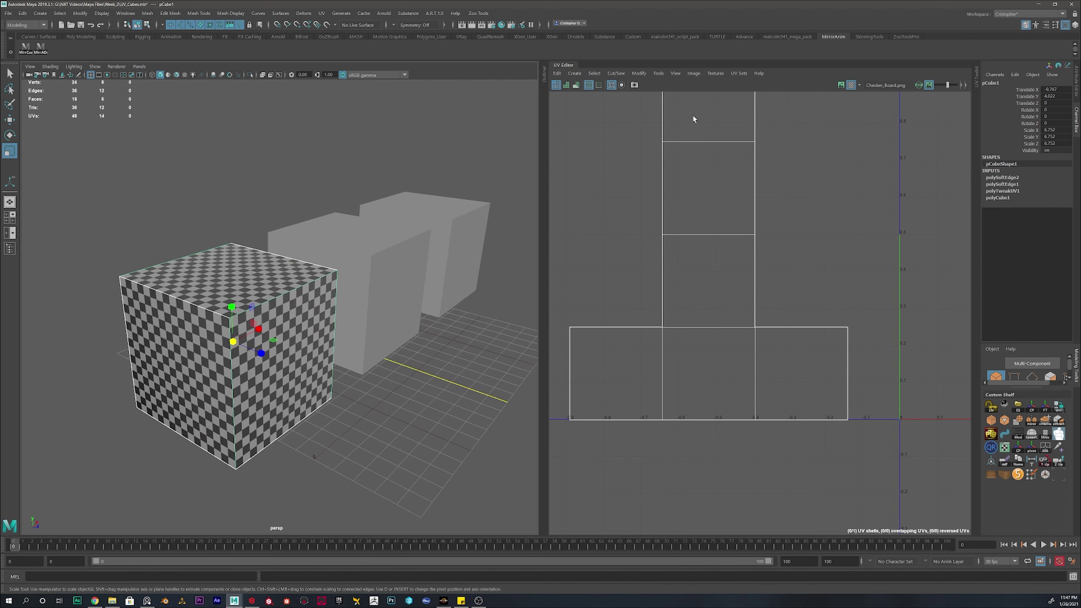
scroll(724, 356, "down", 1)
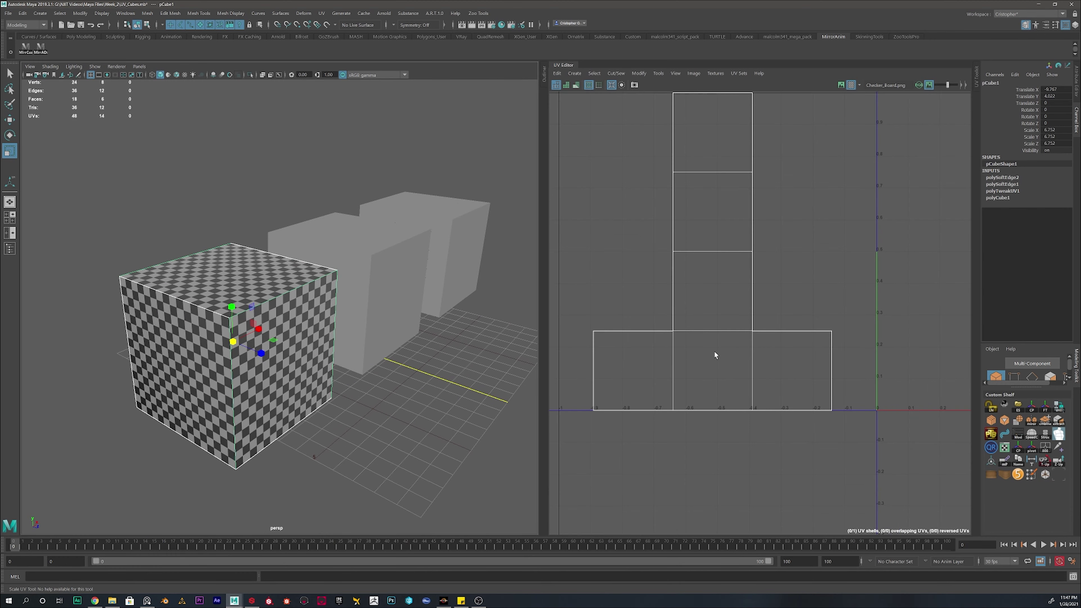
scroll(708, 356, "up", 3)
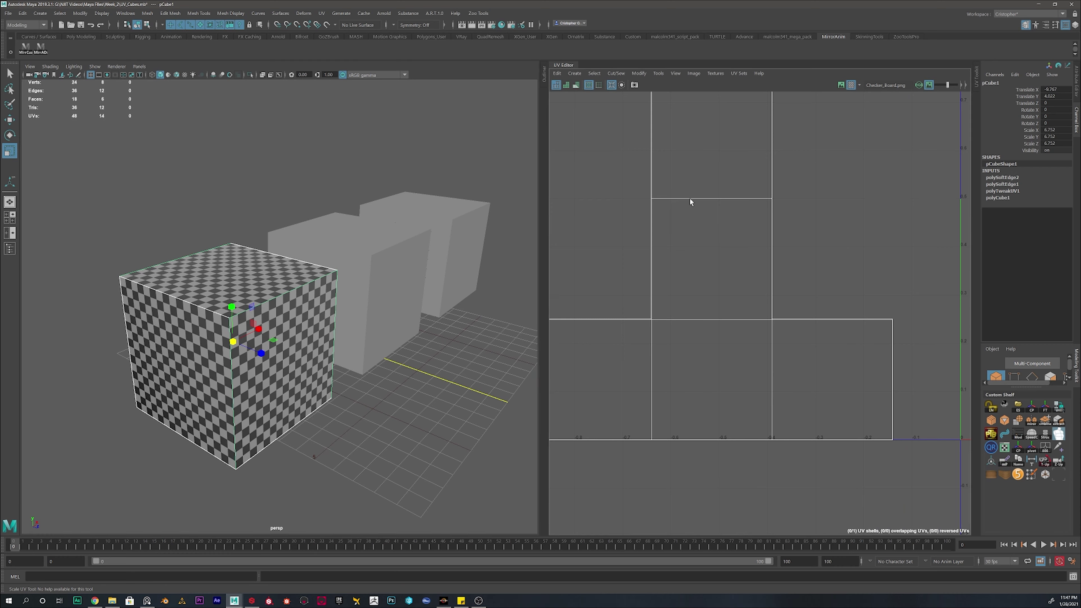
middle_click_drag(706, 202, 718, 283, "alt")
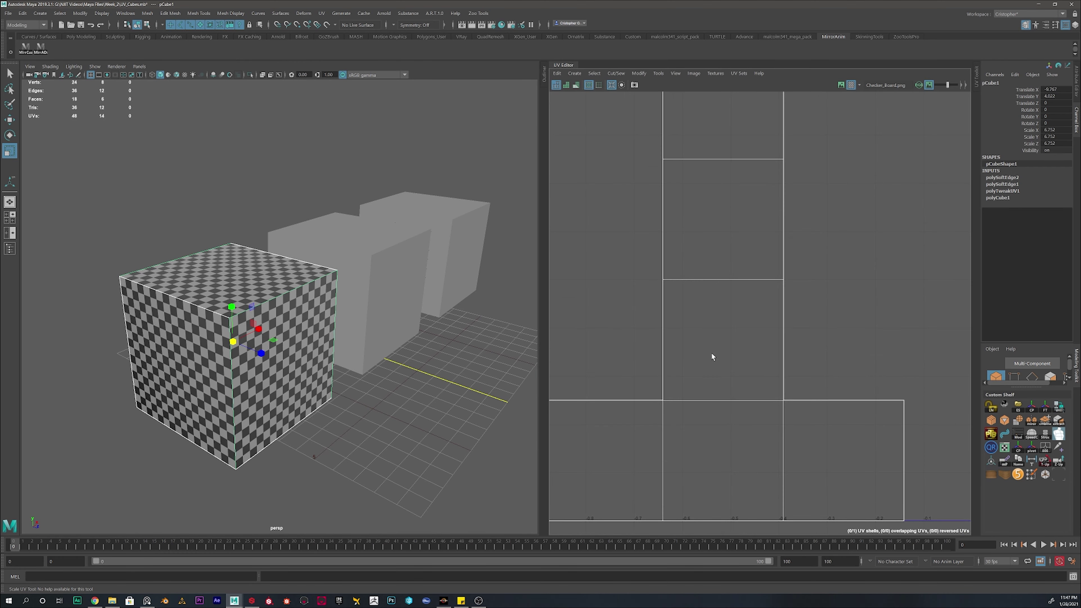
middle_click_drag(745, 240, 742, 314, "alt")
scroll(223, 316, "up", 5)
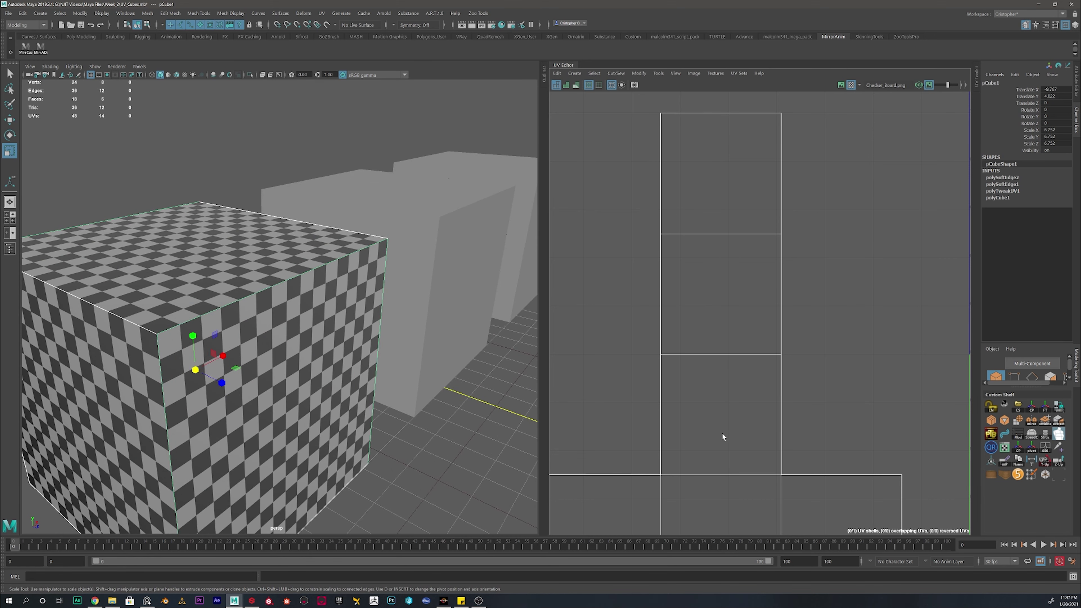
middle_click_drag(730, 354, 732, 319, "alt")
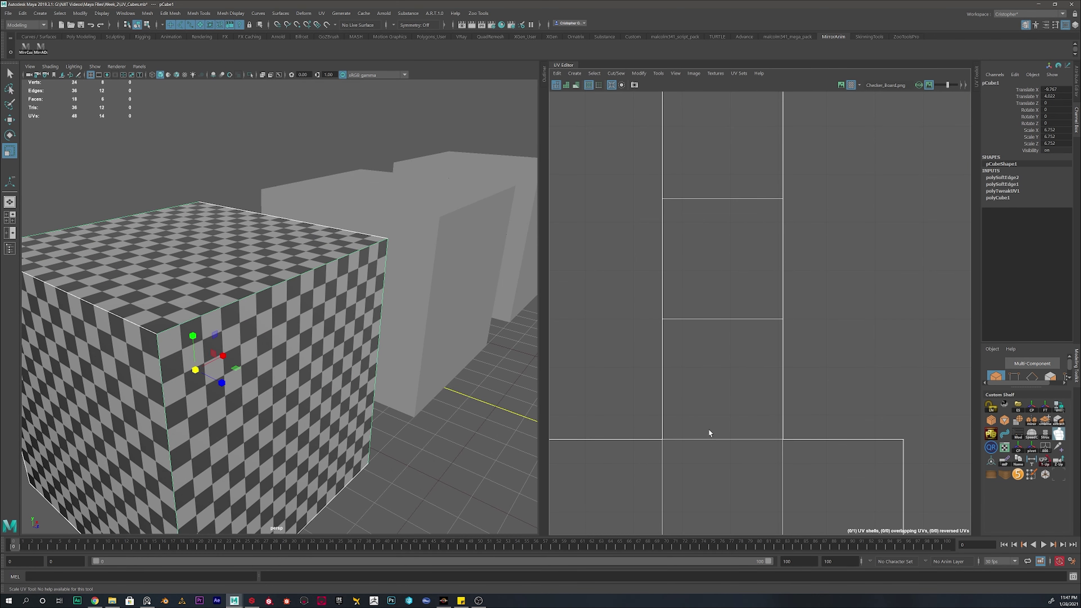
scroll(710, 333, "down", 5)
Step: Select the middle cube, pCube2, and inspect the checkers along its edges against its separate UV pieces
left_click_drag(490, 294, 352, 251, "alt")
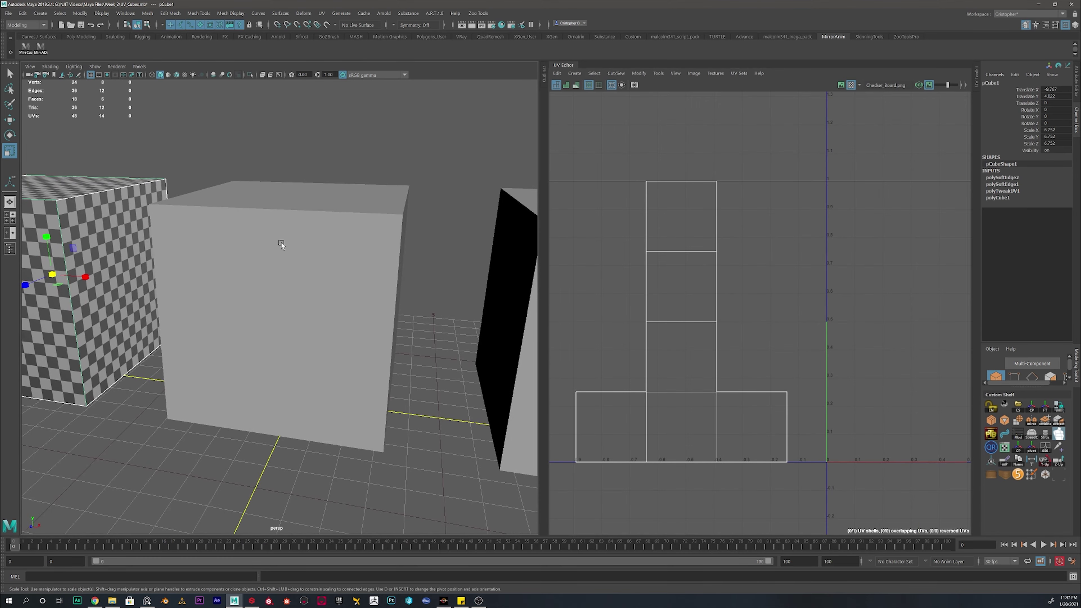
left_click(281, 243)
middle_click_drag(842, 237, 705, 273, "alt")
scroll(702, 271, "up", 1)
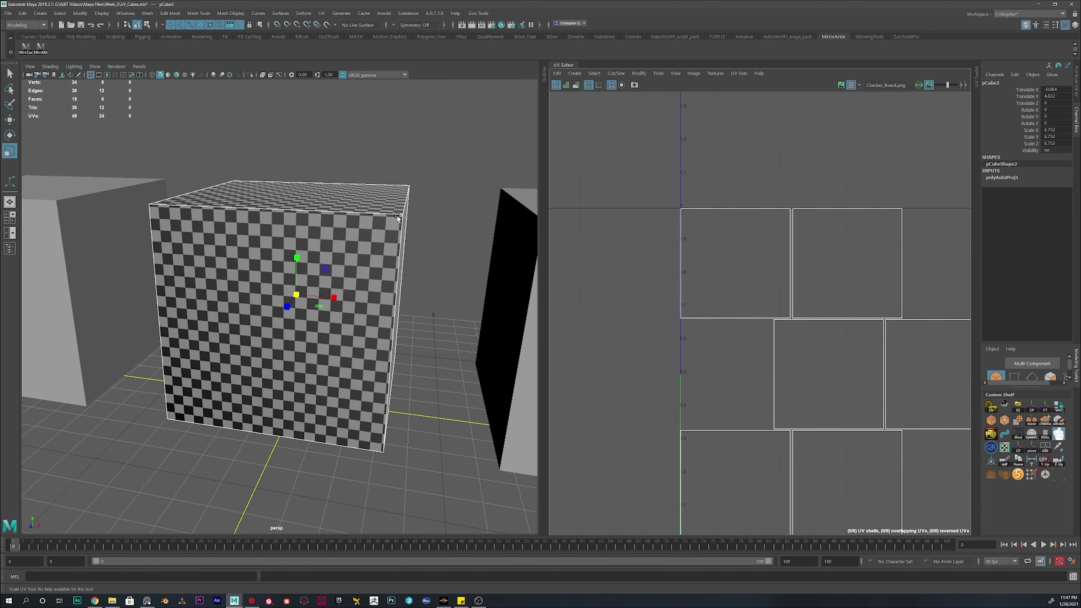
left_click_drag(398, 219, 374, 221, "alt")
right_click_drag(311, 272, 362, 289, "alt")
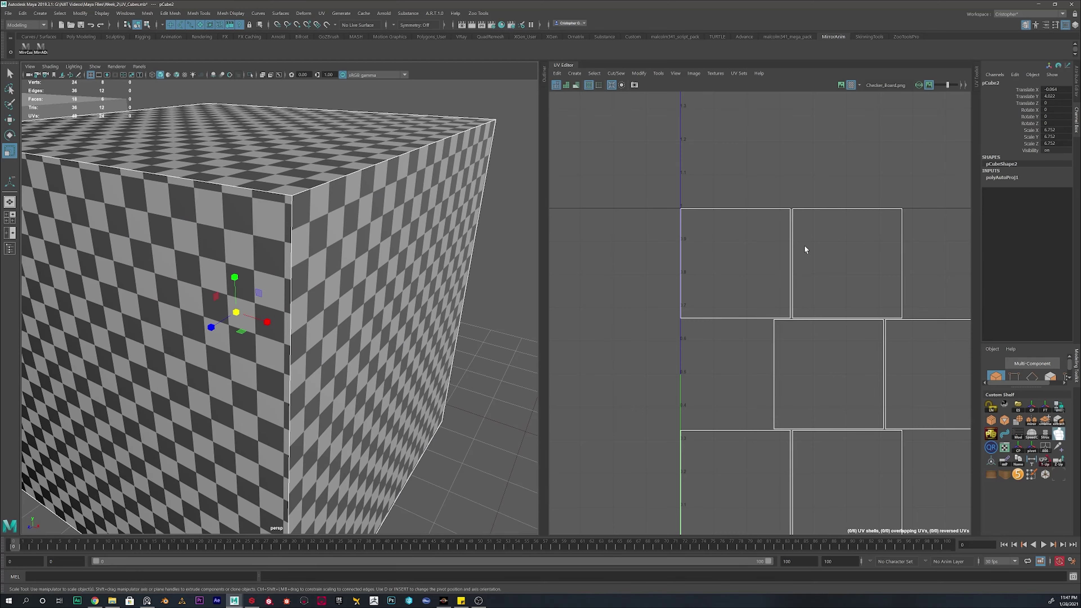
scroll(815, 251, "down", 3)
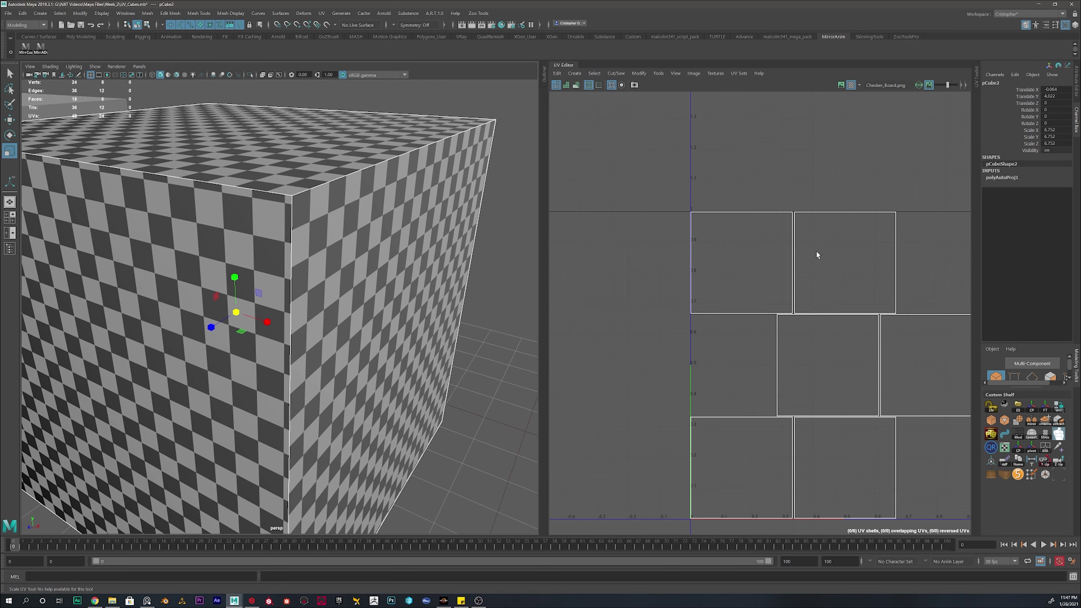
middle_click_drag(864, 232, 686, 249, "alt")
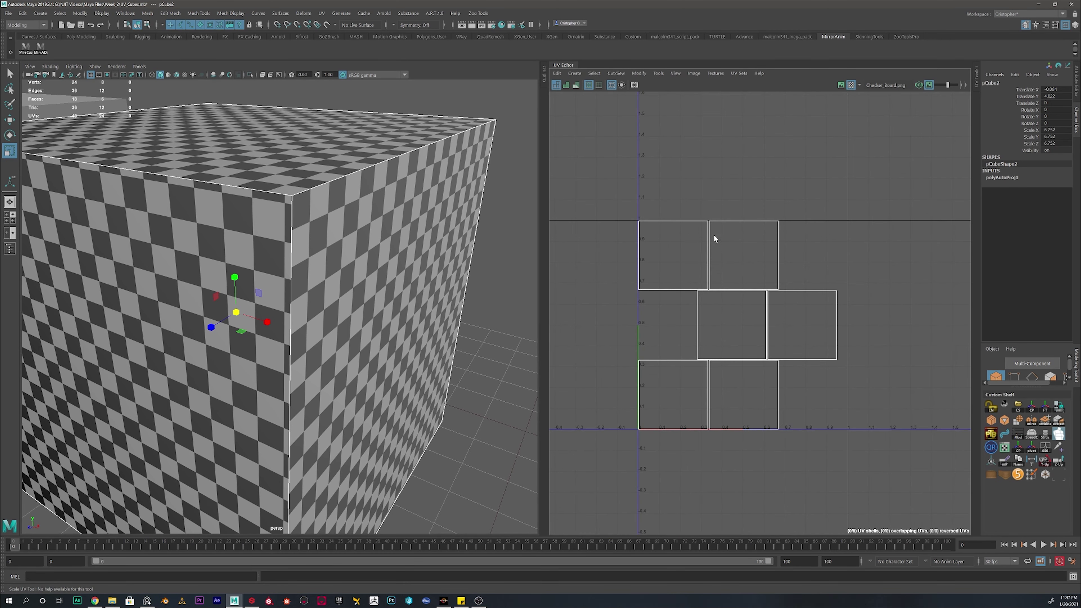
middle_click_drag(816, 234, 772, 239, "alt")
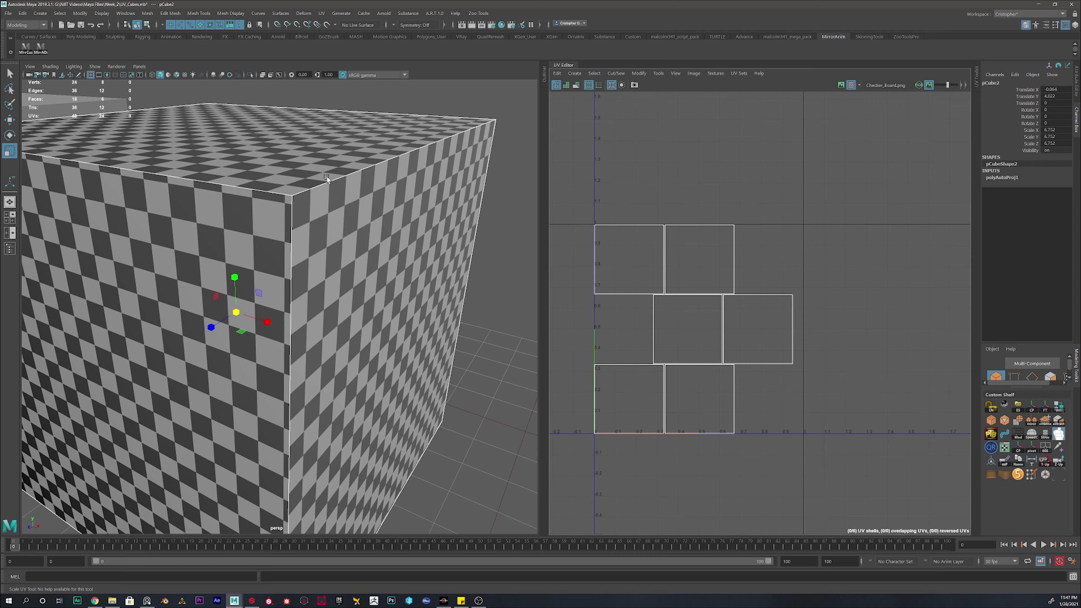
Step: Nudge the UV piece of one of the middle cube's side faces slightly beyond the corner of the UV tile
left_click_drag(327, 179, 254, 308, "alt")
right_click_drag(680, 251, 642, 237)
left_click(697, 257)
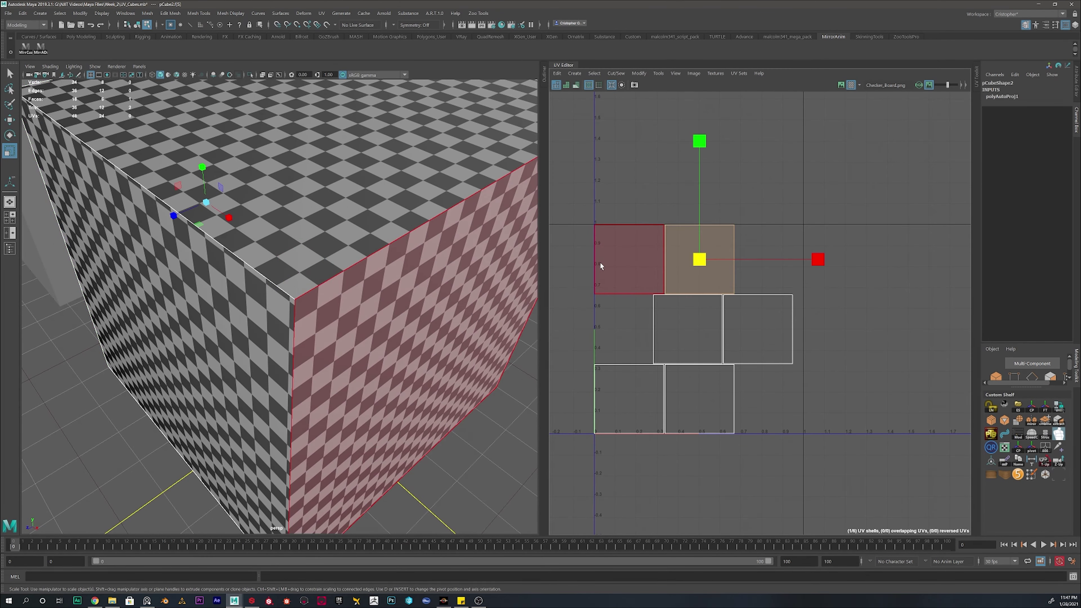
left_click(648, 259)
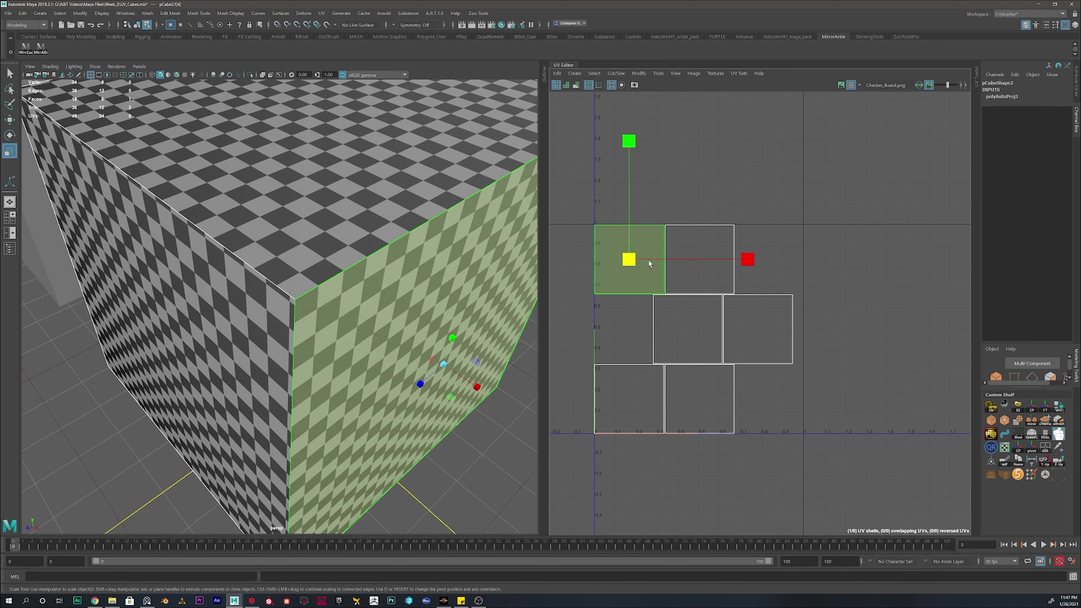
key("w")
mouse_move(631, 262)
left_mouse_down()
mouse_move(615, 280)
mouse_move(645, 251)
mouse_move(648, 215)
mouse_move(627, 215)
mouse_move(629, 258)
left_mouse_up()
Step: Move the UV pieces of two adjacent side faces away from the others and line them up edge to edge
left_click(299, 333)
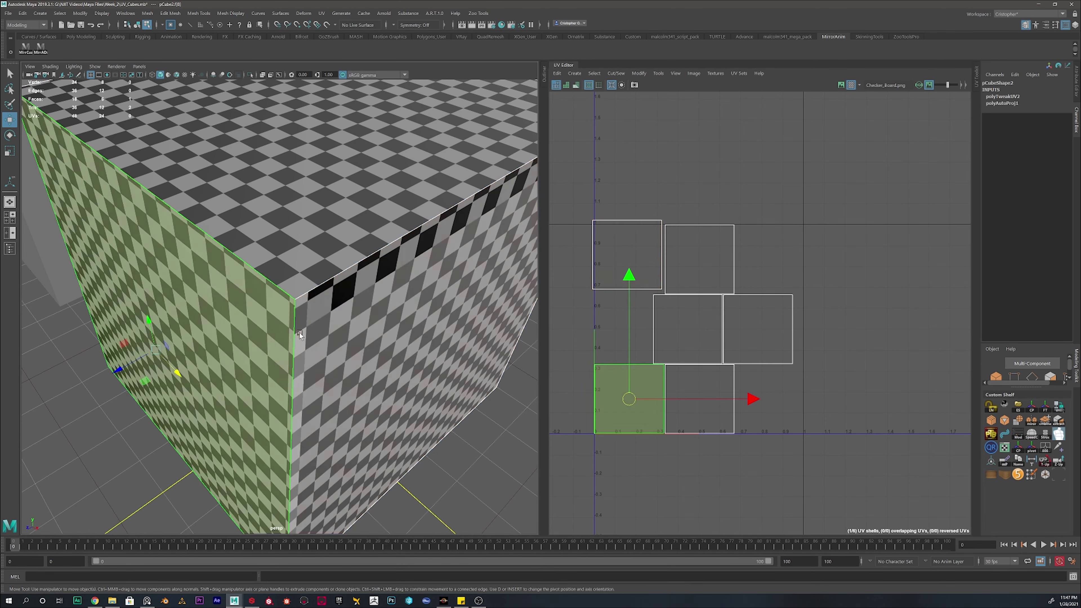
left_click(626, 380)
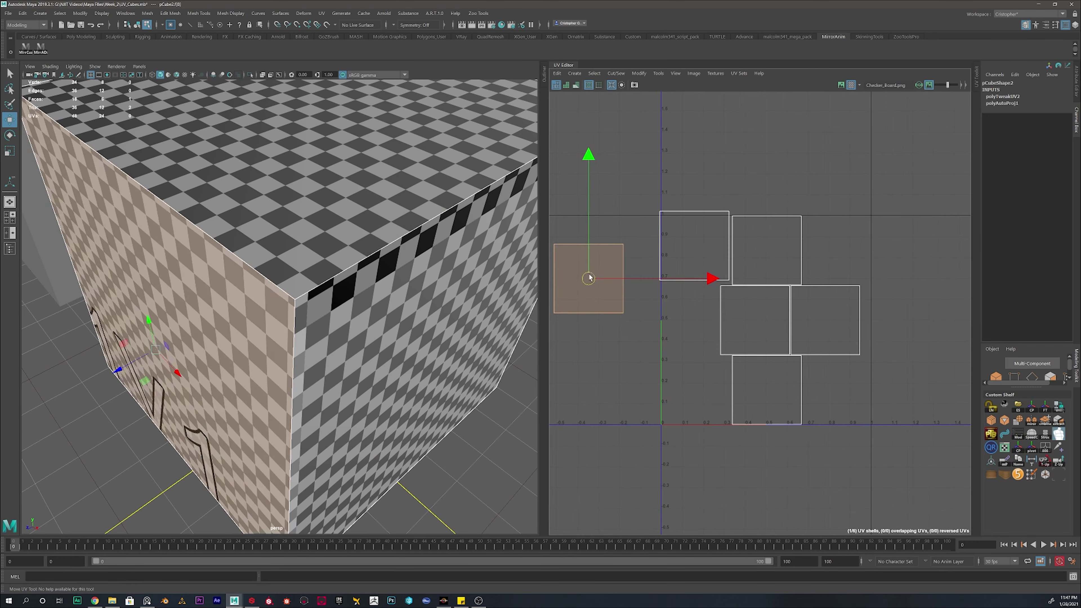
left_click(422, 381)
left_click(683, 249)
left_click_drag(684, 248, 656, 276)
left_click_drag(377, 265, 429, 279, "alt")
scroll(623, 258, "up", 3)
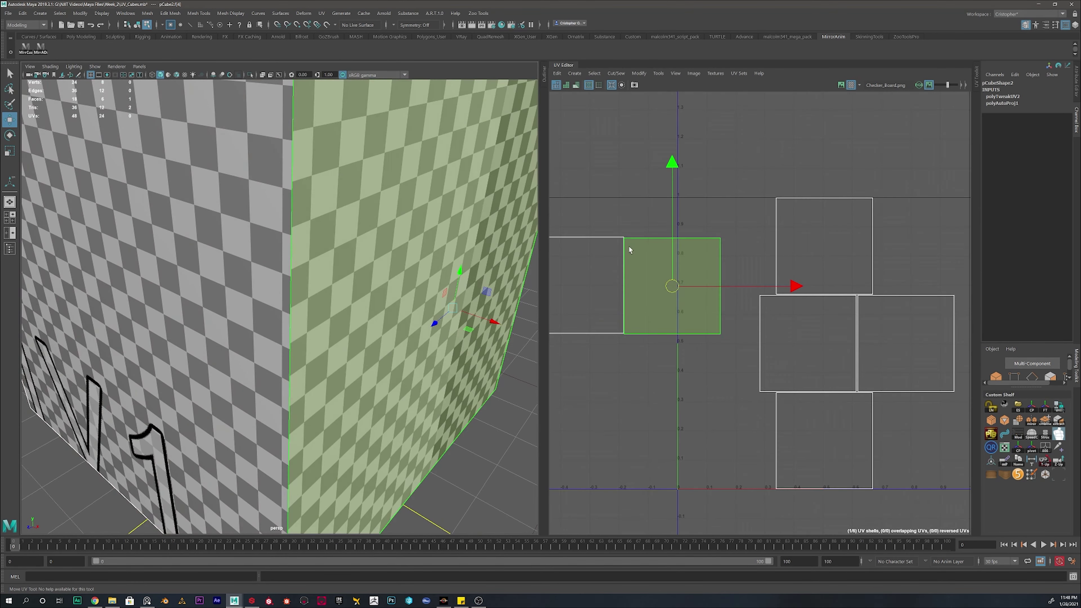
Step: Select the outer of the two aligned UV pieces and inspect how the checkers run across the shared cube edge
left_click(571, 285)
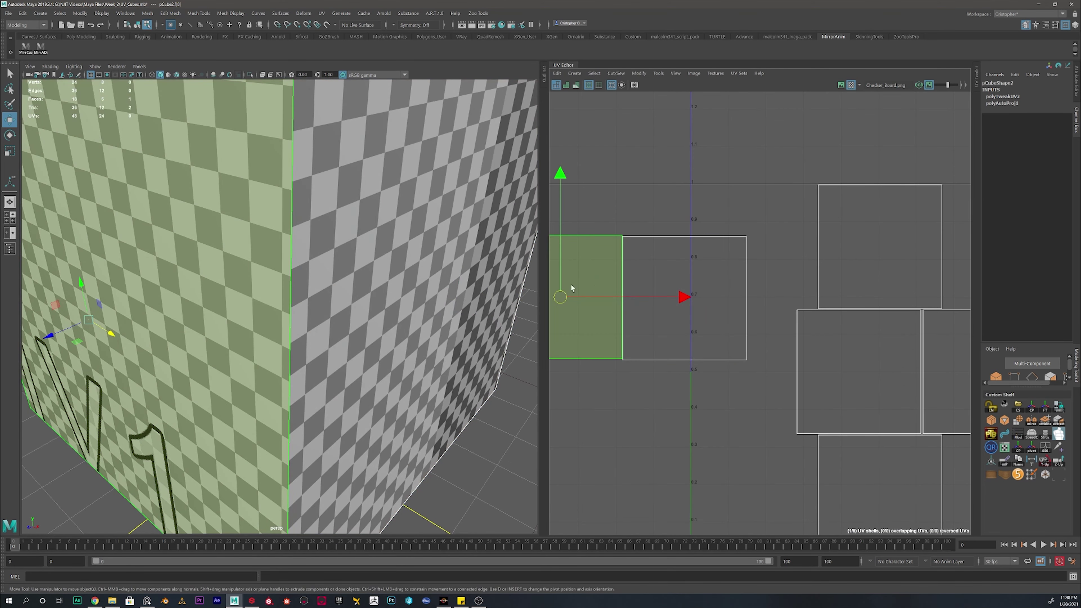
scroll(769, 280, "down", 5)
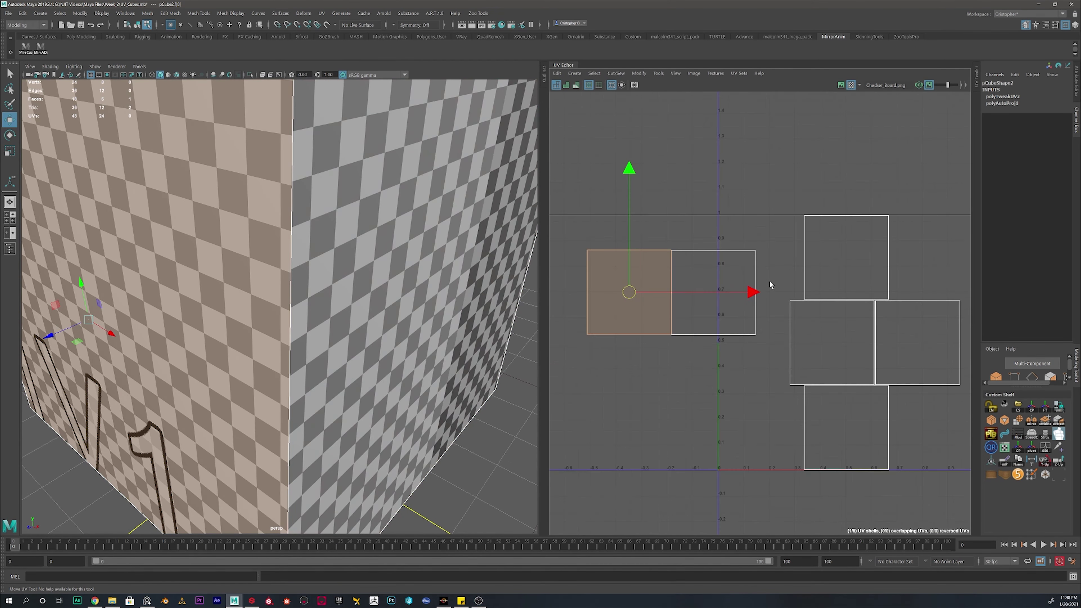
middle_click_drag(732, 268, 696, 289, "alt")
scroll(402, 278, "down", 6)
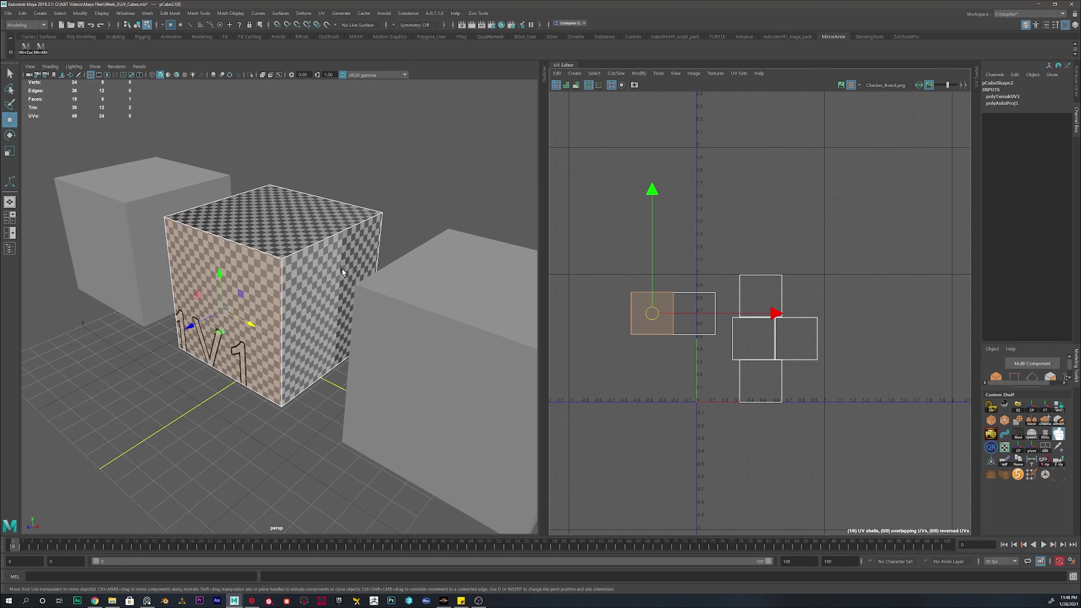
scroll(401, 278, "up", 3)
scroll(658, 335, "up", 2)
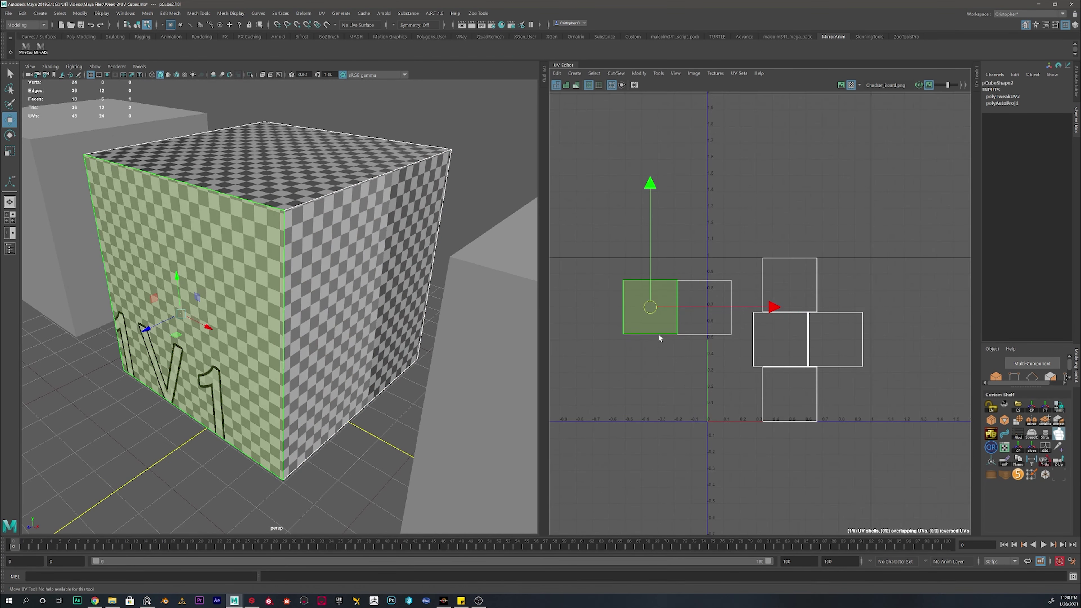
Step: Move the inner of the two aligned UV pieces exactly on top of the outer one so both side faces overlap
left_click(694, 257)
left_click(705, 310)
left_click_drag(705, 312, 652, 309)
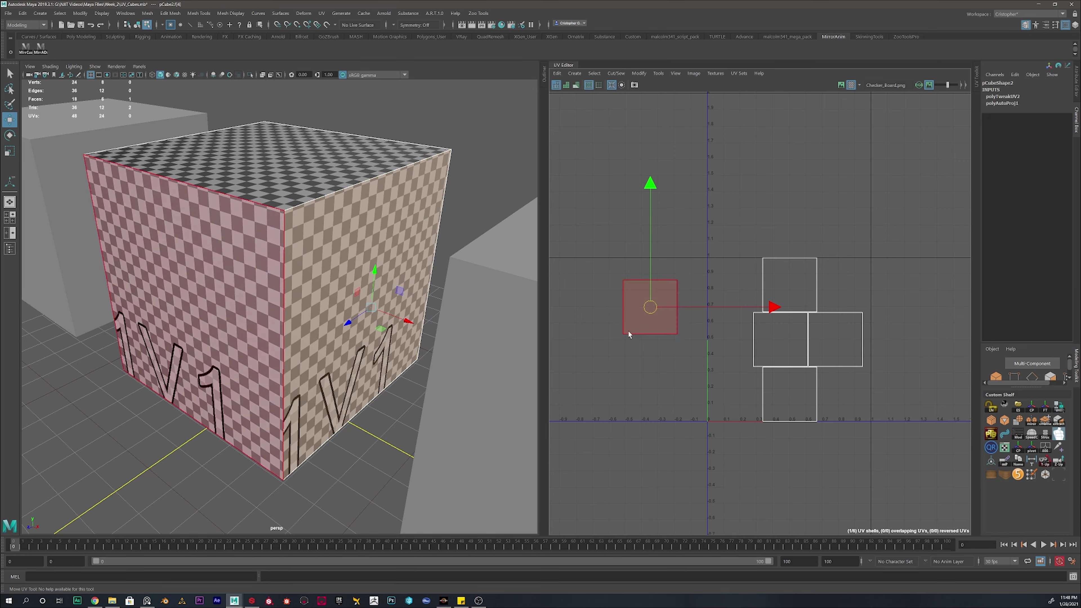
left_click(588, 315)
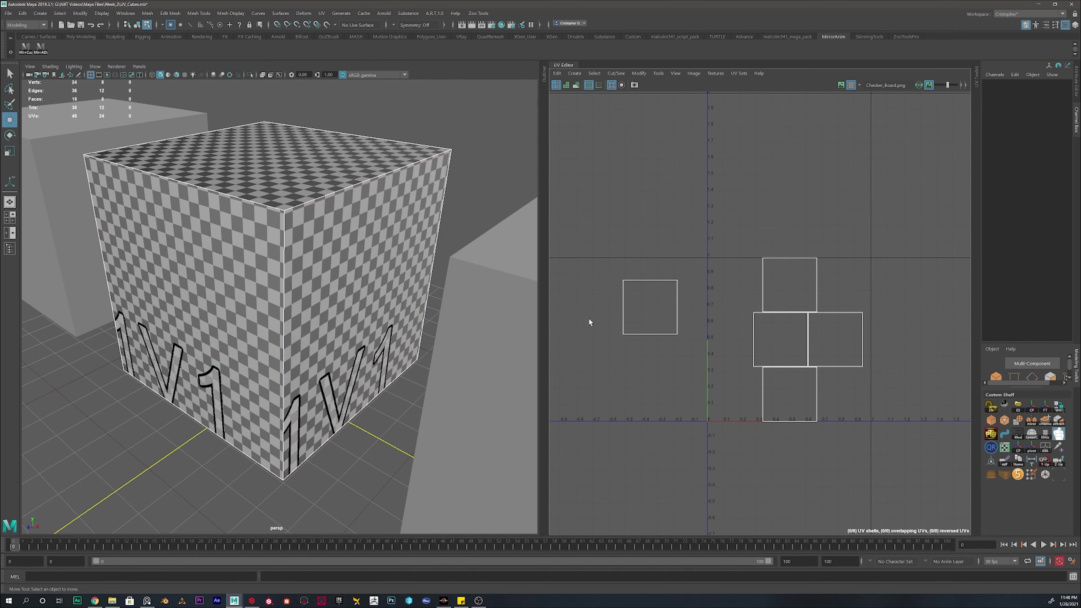
Step: Move the stacked pair back into the UV tile beside the other pieces, and nudge the whole layout slightly away from the tile's corner
left_click_drag(598, 257, 732, 303)
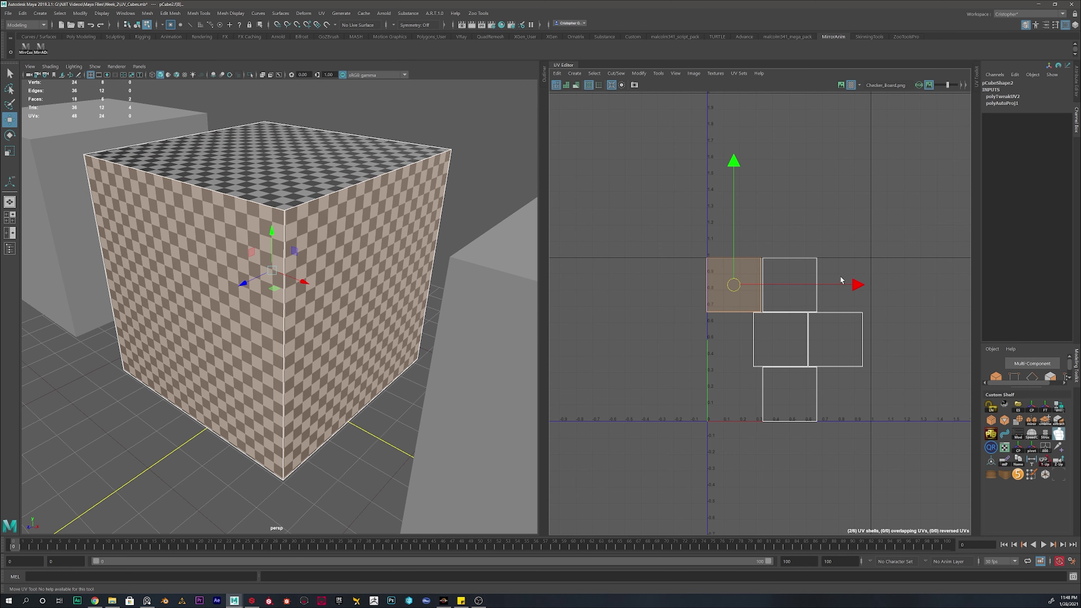
middle_click_drag(823, 275, 714, 275, "alt")
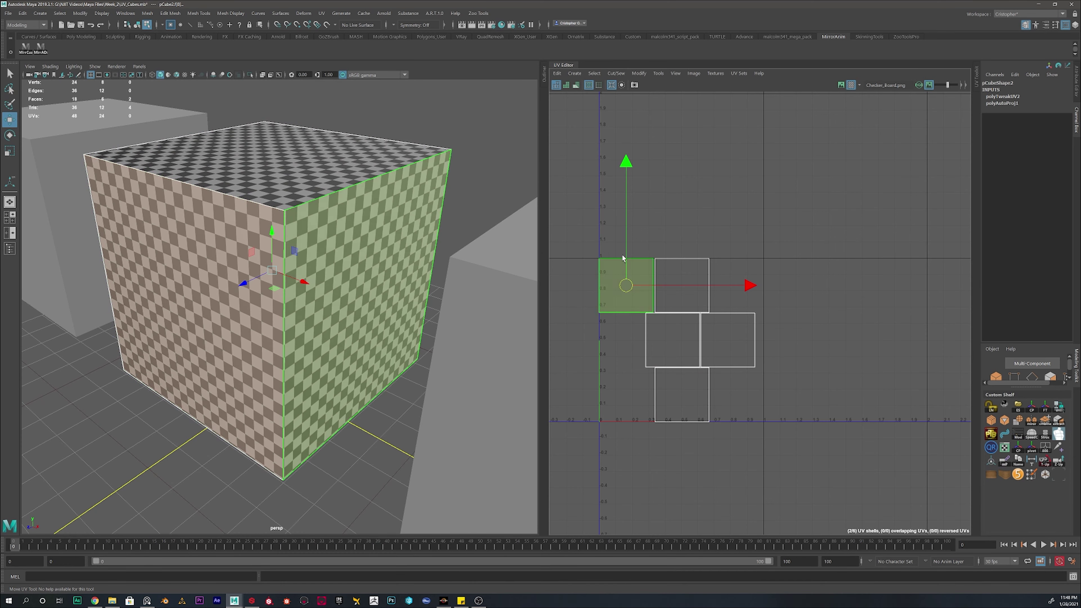
left_click_drag(572, 277, 729, 401)
left_click_drag(679, 341, 686, 344)
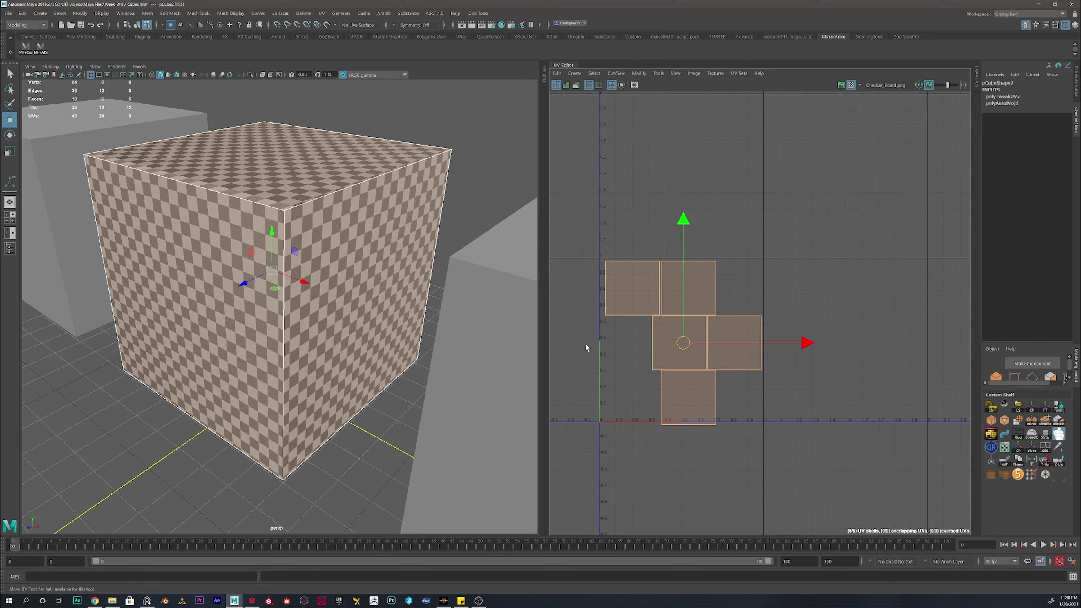
Step: Examine how the cube's UV pieces sit within the first UV tile compared with the surrounding tiles of the grid
scroll(858, 315, "down", 4)
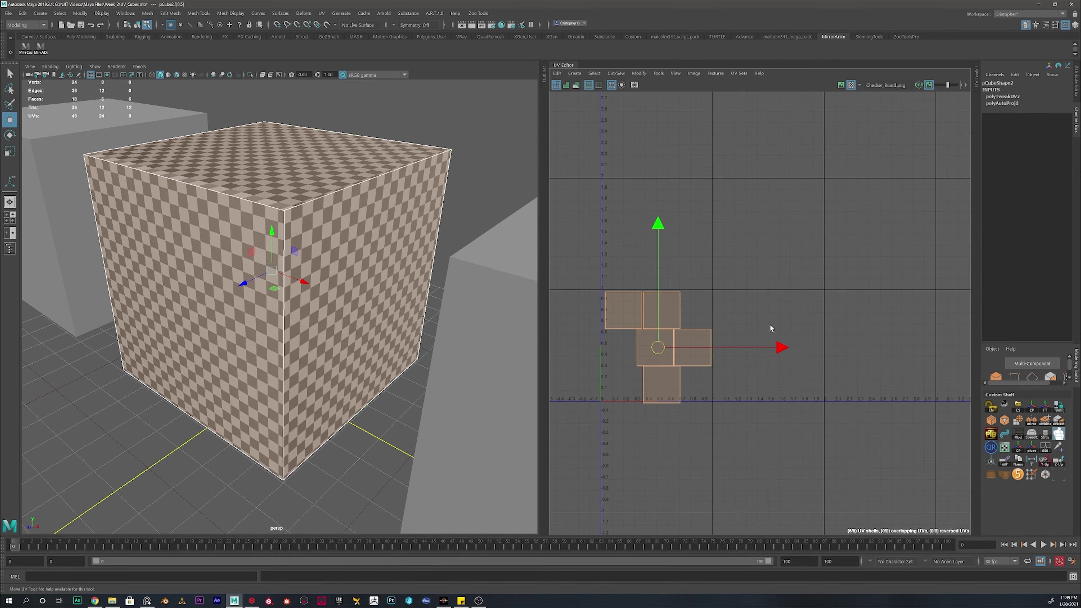
middle_click_drag(884, 322, 850, 316, "alt")
right_click_drag(850, 316, 808, 332, "alt")
scroll(811, 337, "down", 2)
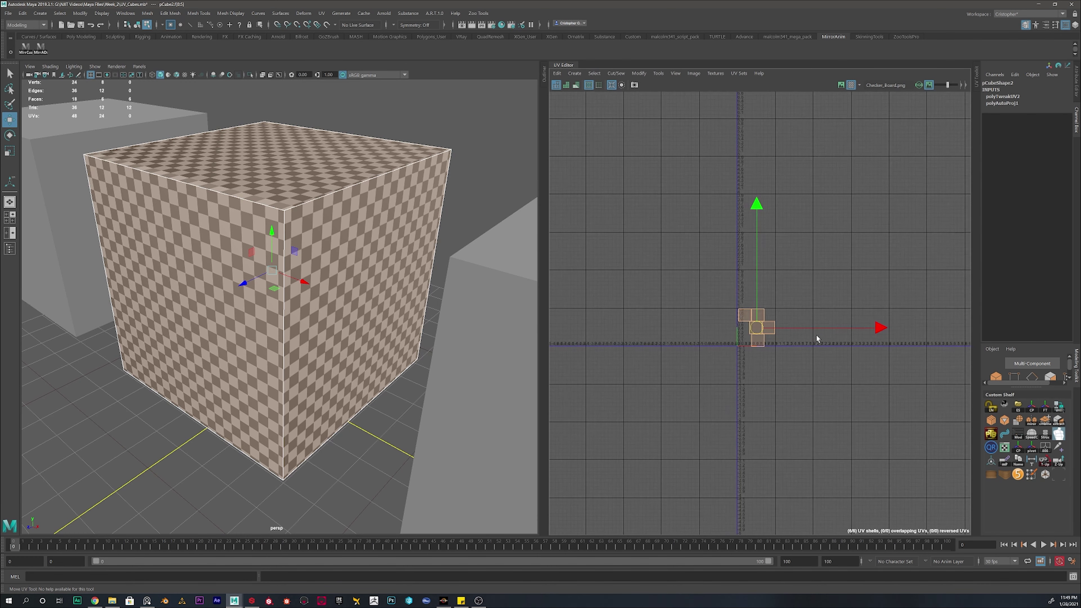
scroll(738, 343, "up", 5)
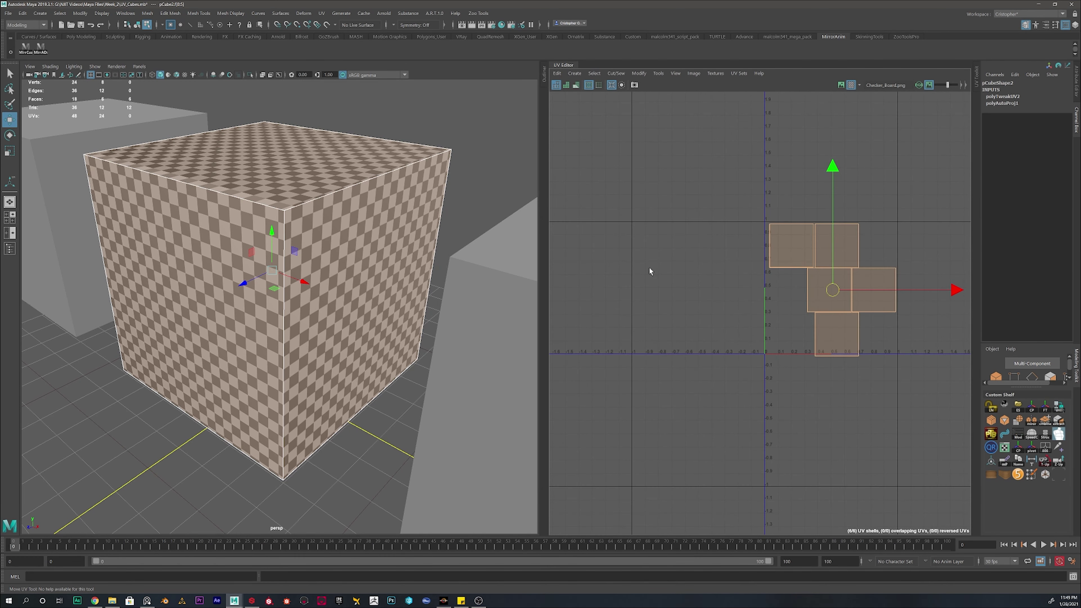
mouse_move(633, 301)
middle_mouse_down("alt")
mouse_move(844, 288)
mouse_move(622, 291)
middle_mouse_up("alt")
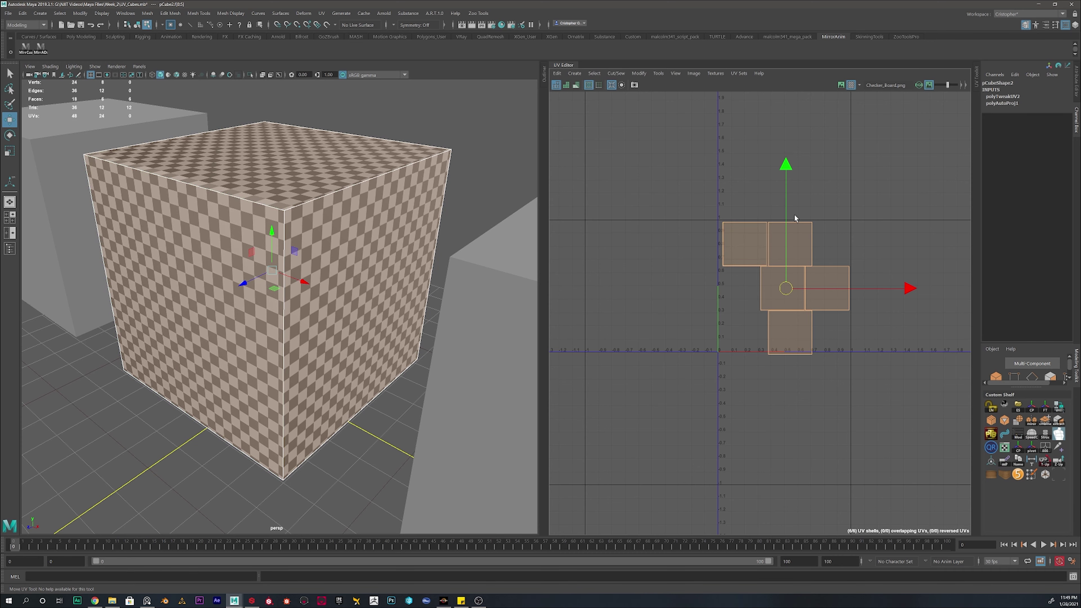
scroll(833, 296, "down", 2)
middle_click_drag(833, 296, 700, 385, "alt")
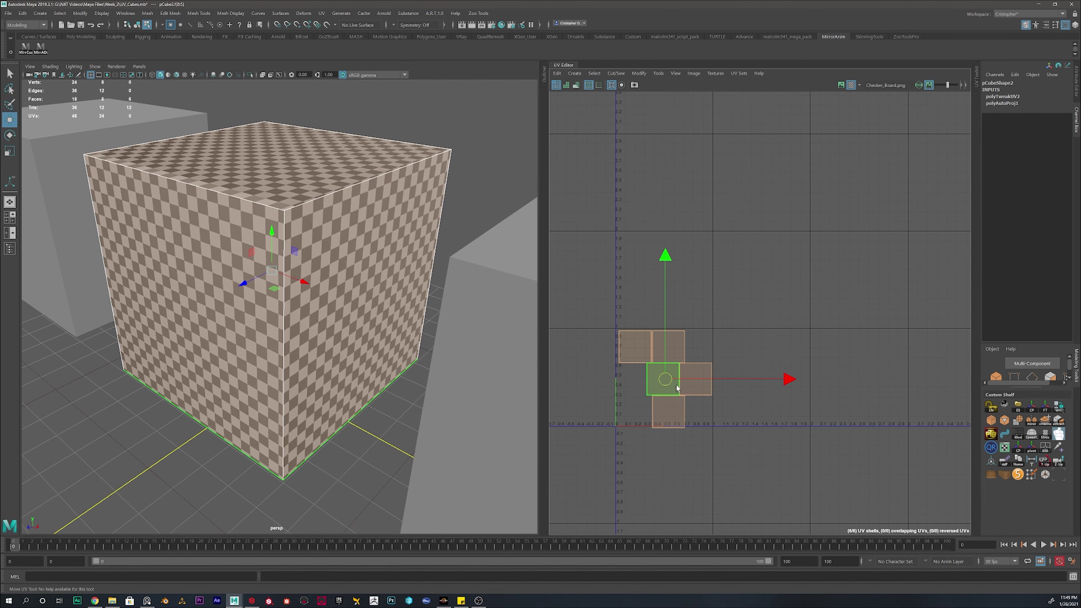
Step: Scale up all of the middle cube's UV pieces well beyond the first tile, shift them up, and undo both changes
key("r")
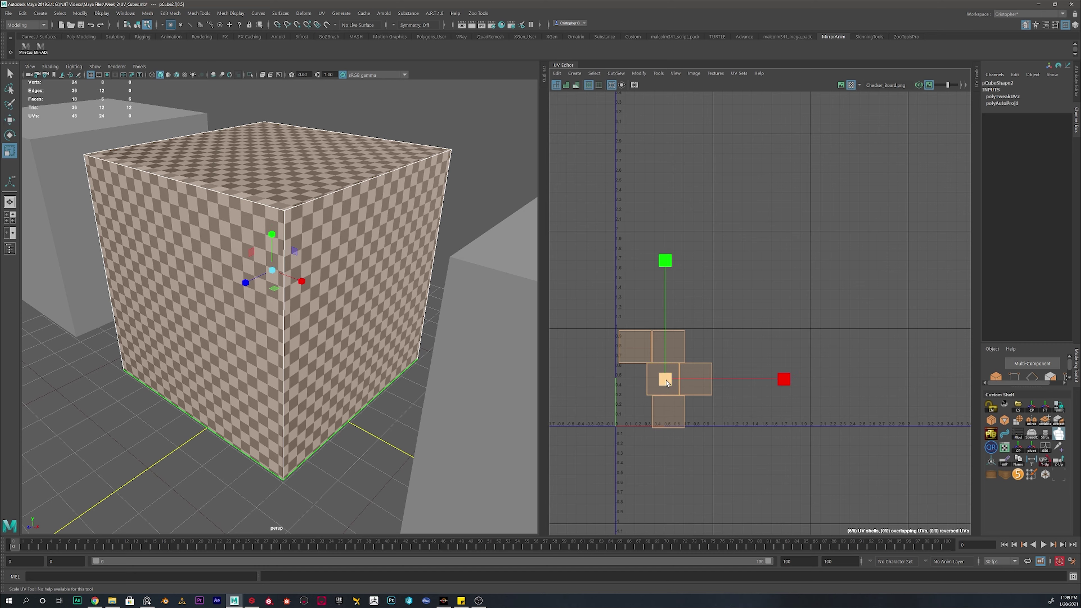
mouse_move(666, 382)
left_mouse_down()
mouse_move(704, 379)
mouse_move(670, 377)
mouse_move(682, 379)
left_mouse_up()
key("w")
left_click_drag(666, 379, 742, 298)
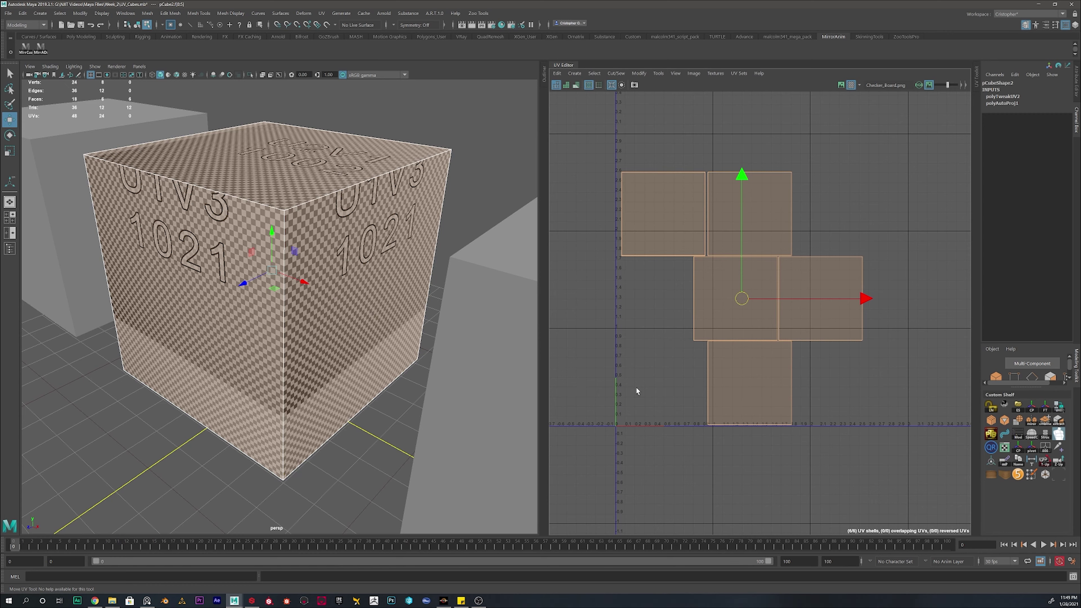
key("ctrl+z")
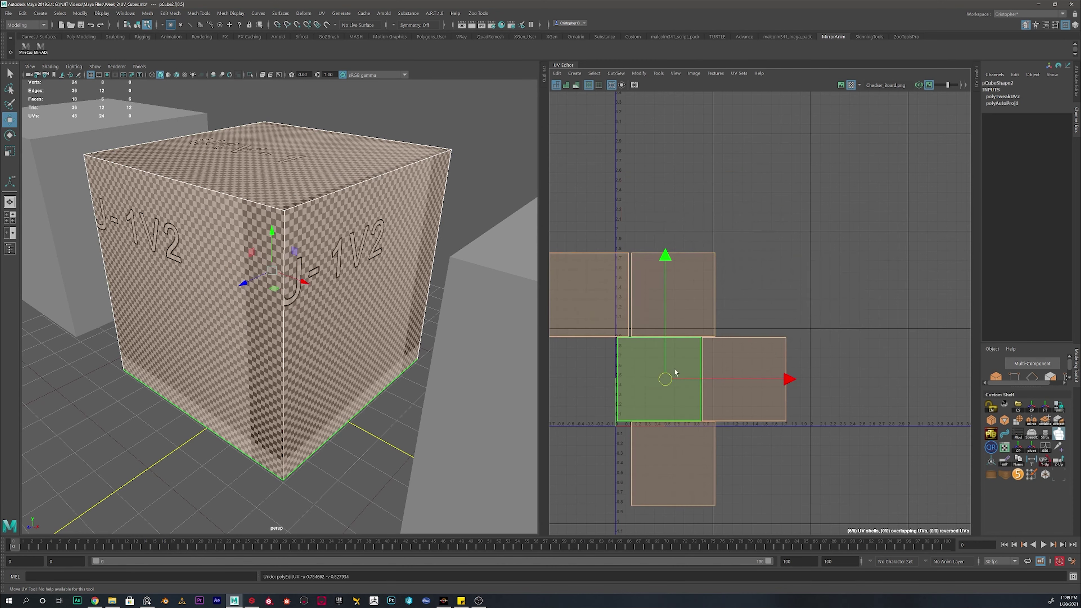
key("ctrl+z")
Step: Inspect the gaps between the UV pieces, and try scaling the whole layout again before undoing it
scroll(616, 355, "up", 8)
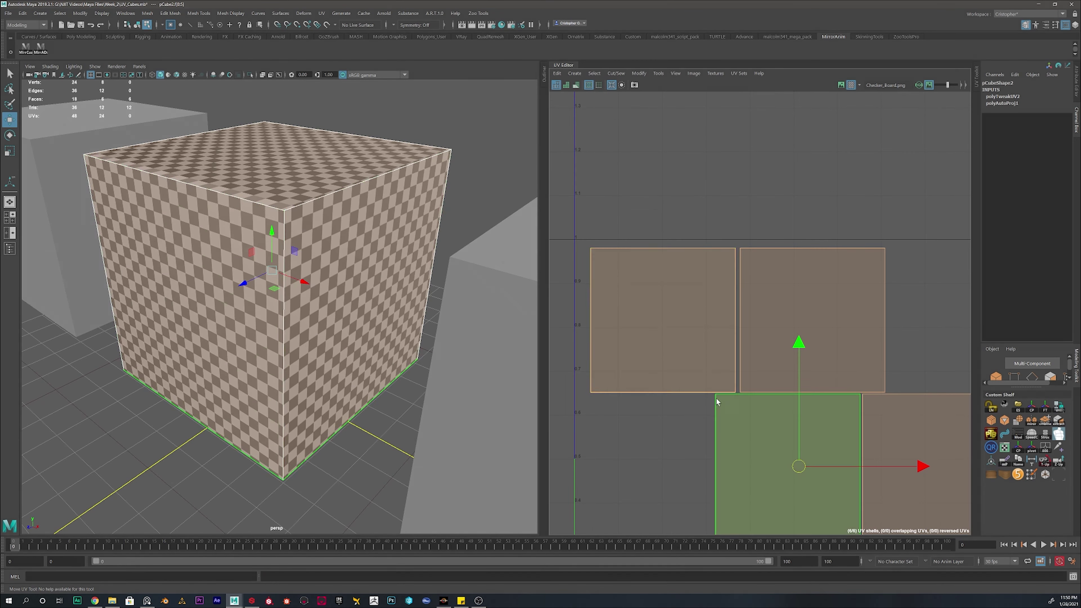
scroll(613, 340, "down", 5)
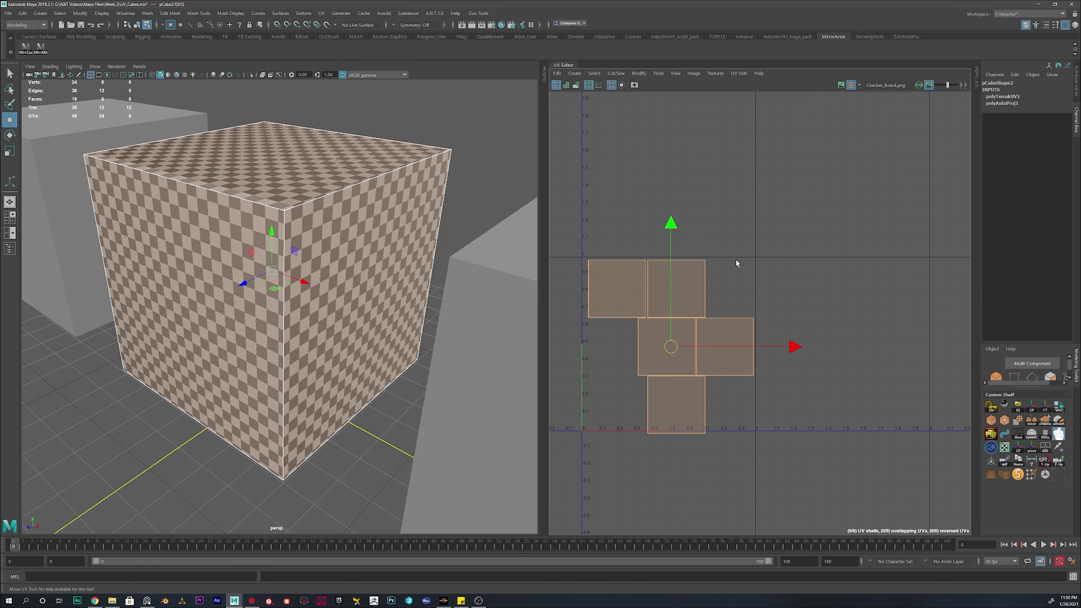
scroll(737, 263, "down", 3)
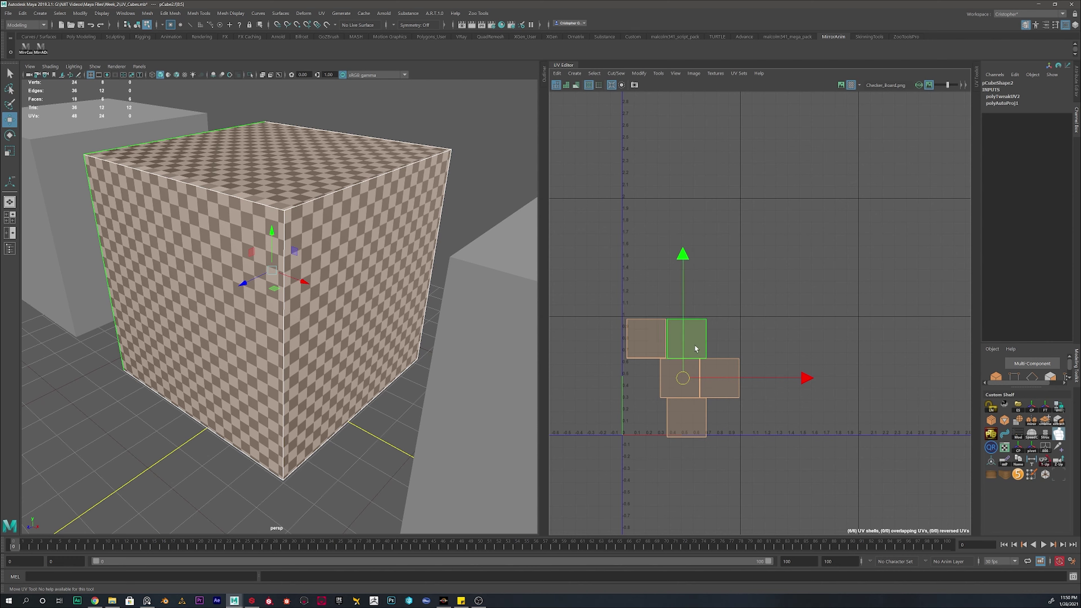
key("r")
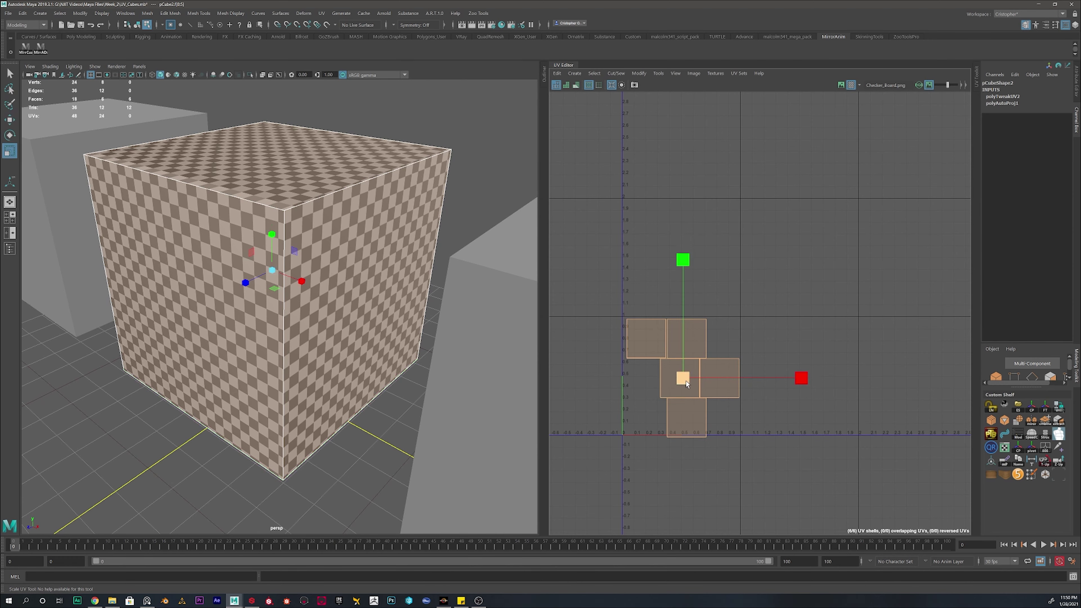
left_click_drag(686, 381, 766, 462)
key("ctrl+z")
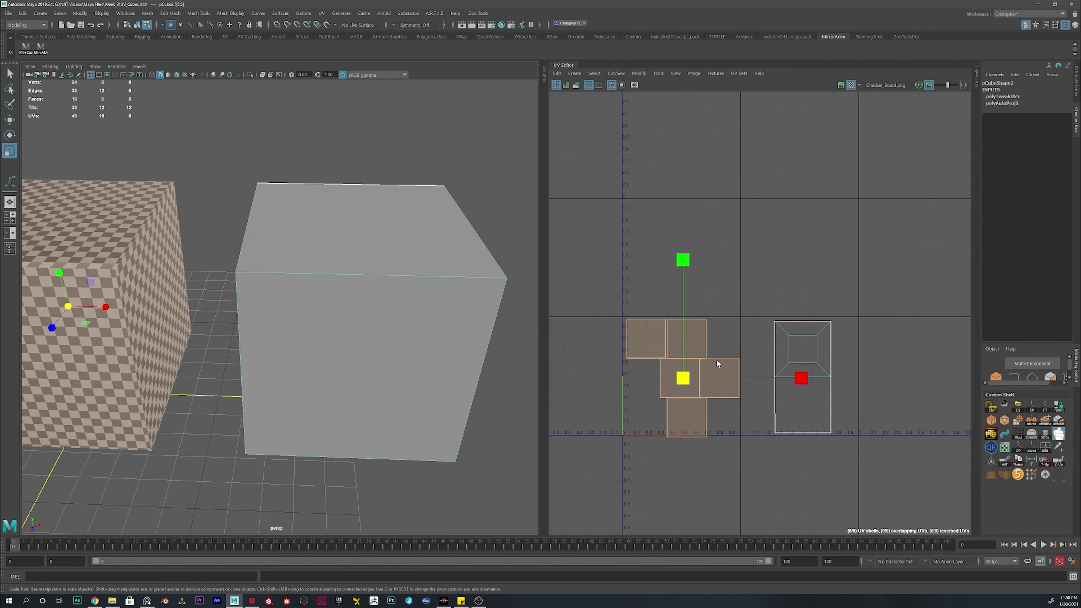
Step: Select the neighbouring cube with the single connected UV shell and inspect the stretched checkers on its faces
right_click_drag(388, 285, 428, 271)
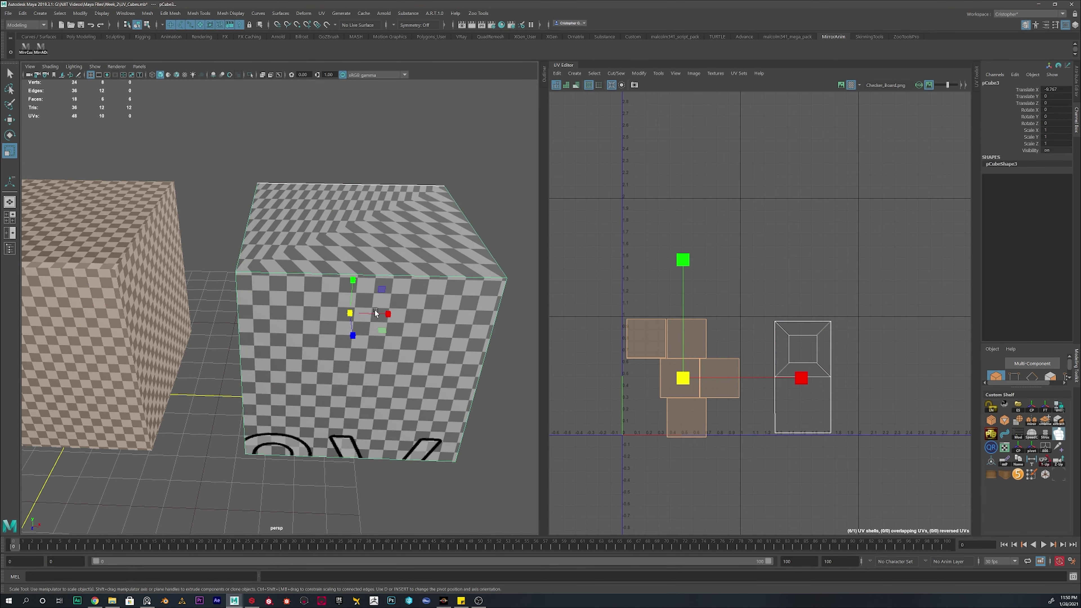
scroll(335, 282, "up", 3)
mouse_move(335, 282)
left_mouse_down("alt")
mouse_move(370, 283)
mouse_move(358, 294)
mouse_move(351, 275)
mouse_move(317, 284)
left_mouse_up("alt")
right_click_drag(782, 329, 778, 319)
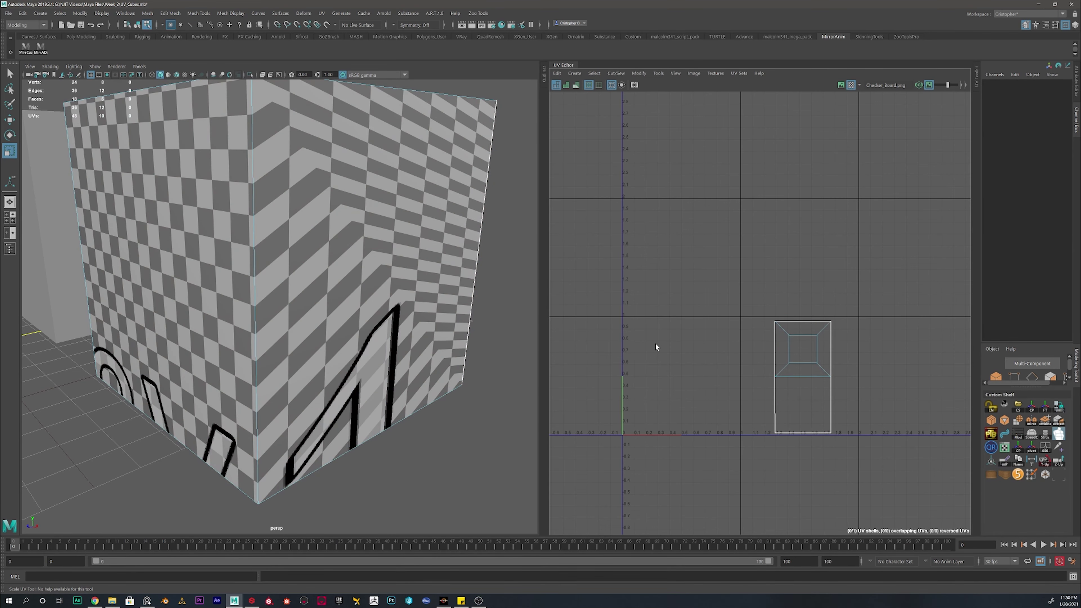
left_click_drag(338, 269, 394, 278, "alt")
Step: Select the central square face of the UV shell and examine the undistorted cube face it corresponds to
right_click(806, 336)
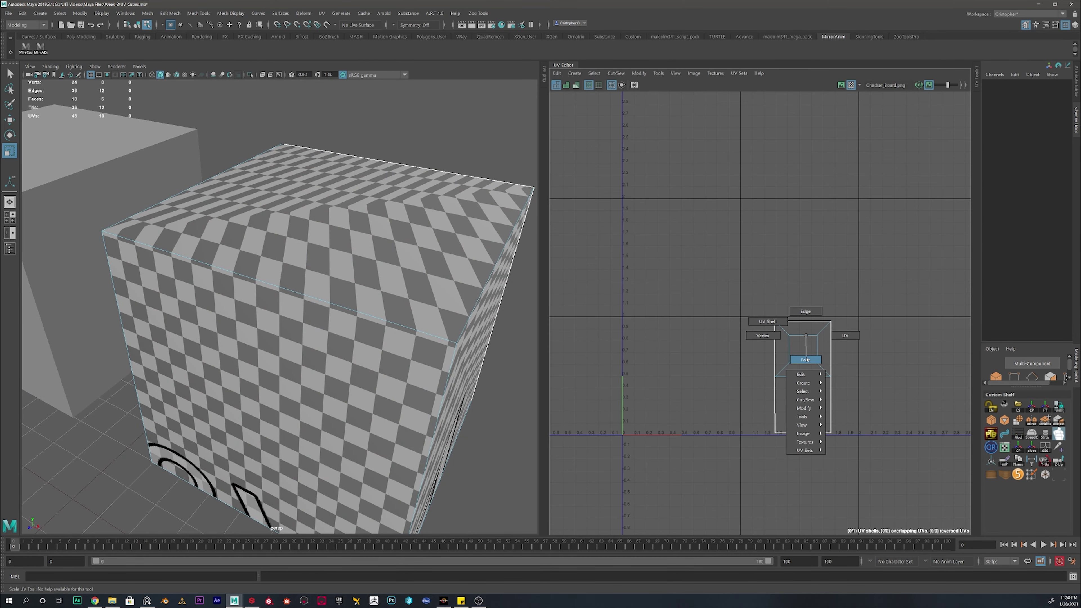
right_click_drag(807, 360, 807, 361)
left_click(803, 344)
scroll(440, 367, "down", 5)
left_click_drag(440, 367, 470, 348, "alt")
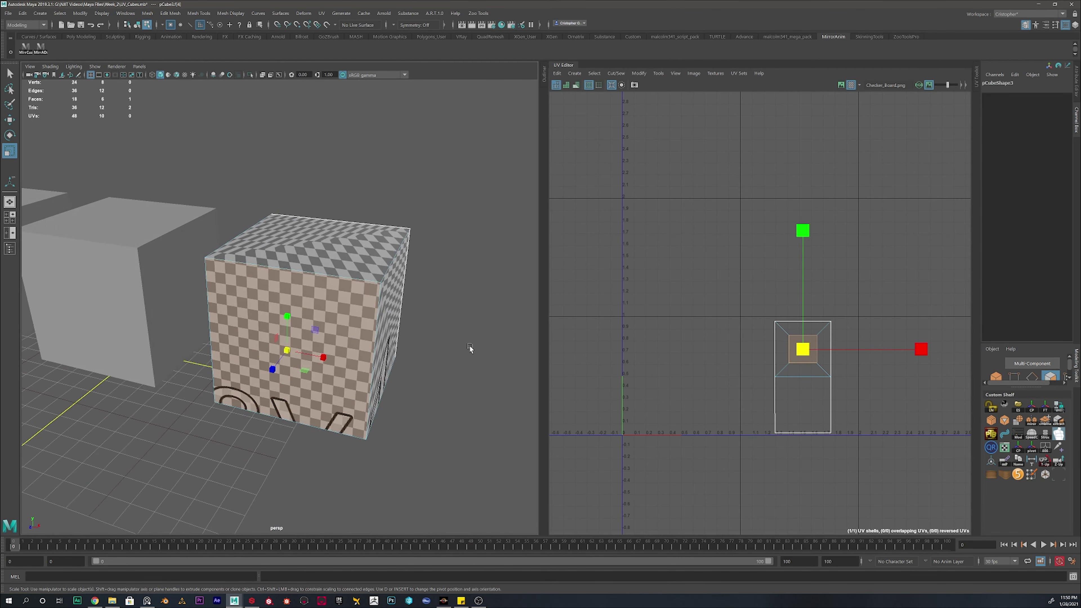
scroll(792, 355, "up", 8)
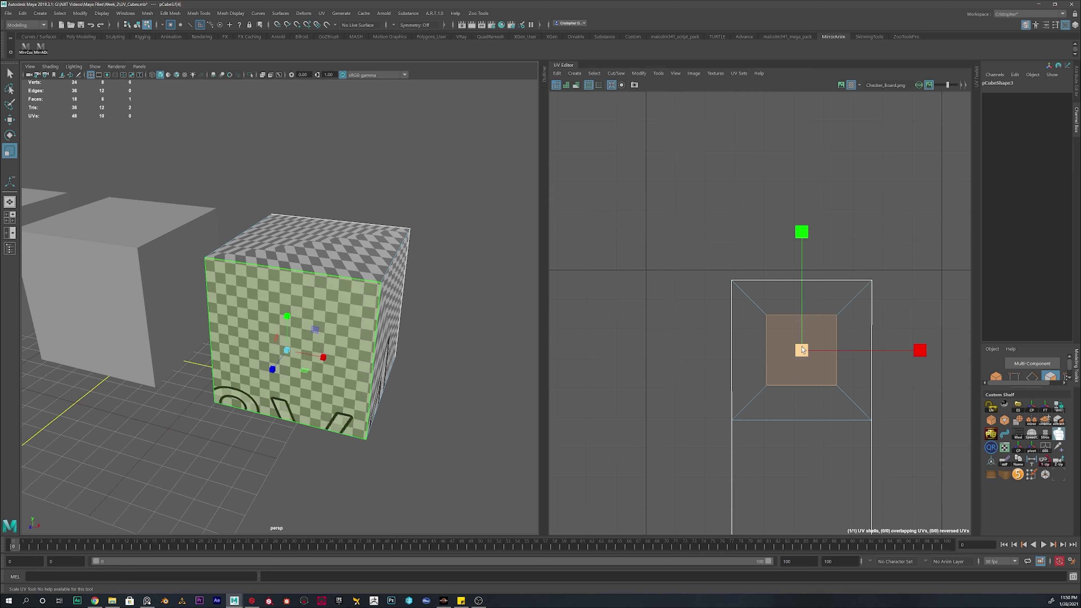
Step: Select the left trapezoid face of the UV shell and inspect the distorted checkers on the matching cube side
left_click(755, 336)
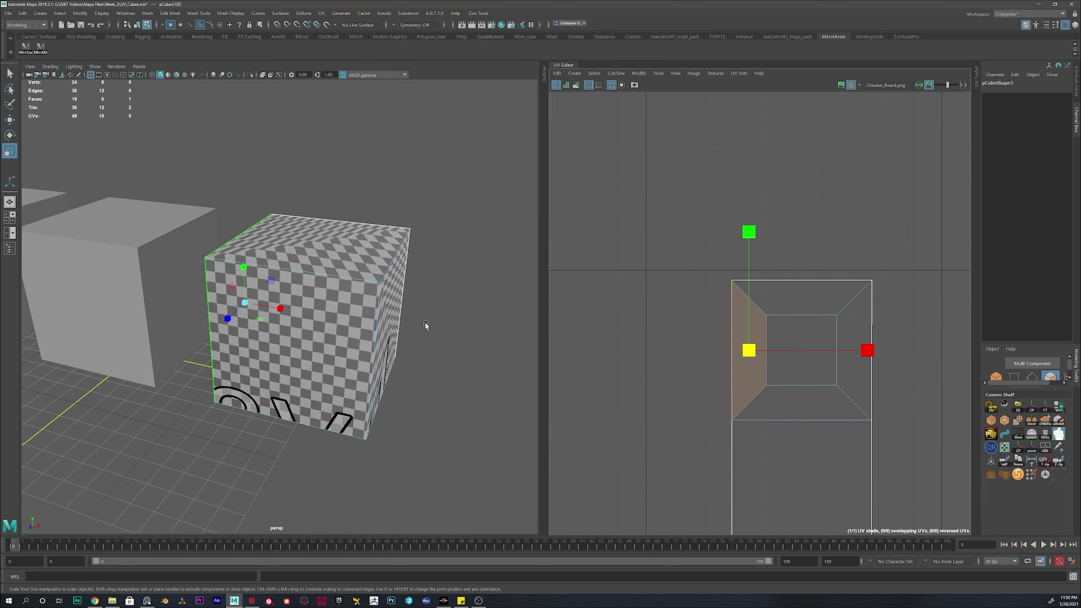
left_click_drag(297, 324, 350, 331, "alt")
scroll(354, 320, "up", 5)
middle_click_drag(375, 299, 366, 321, "alt")
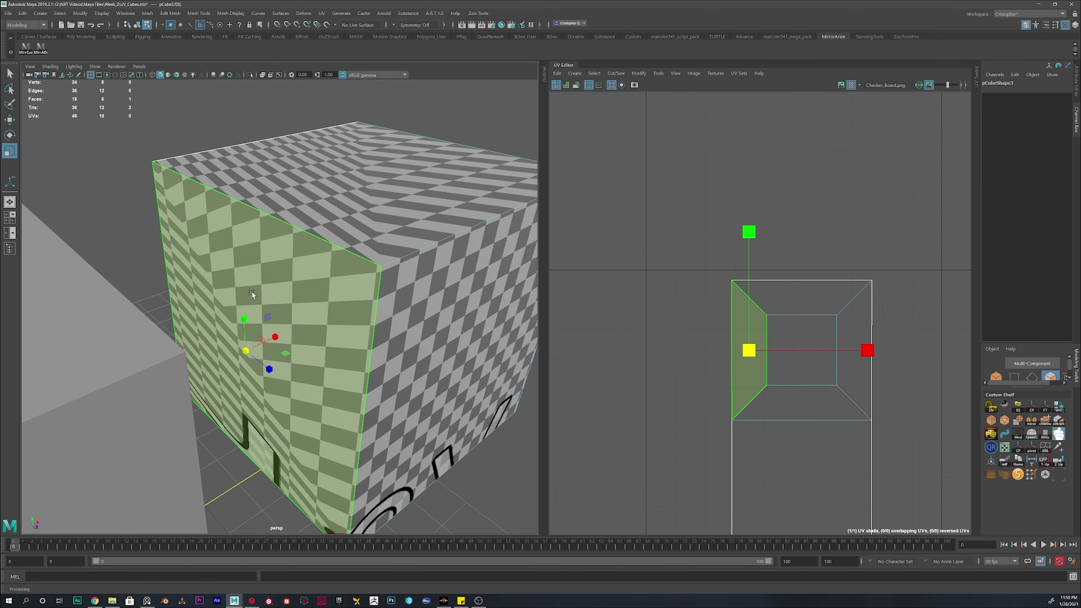
left_click(368, 291)
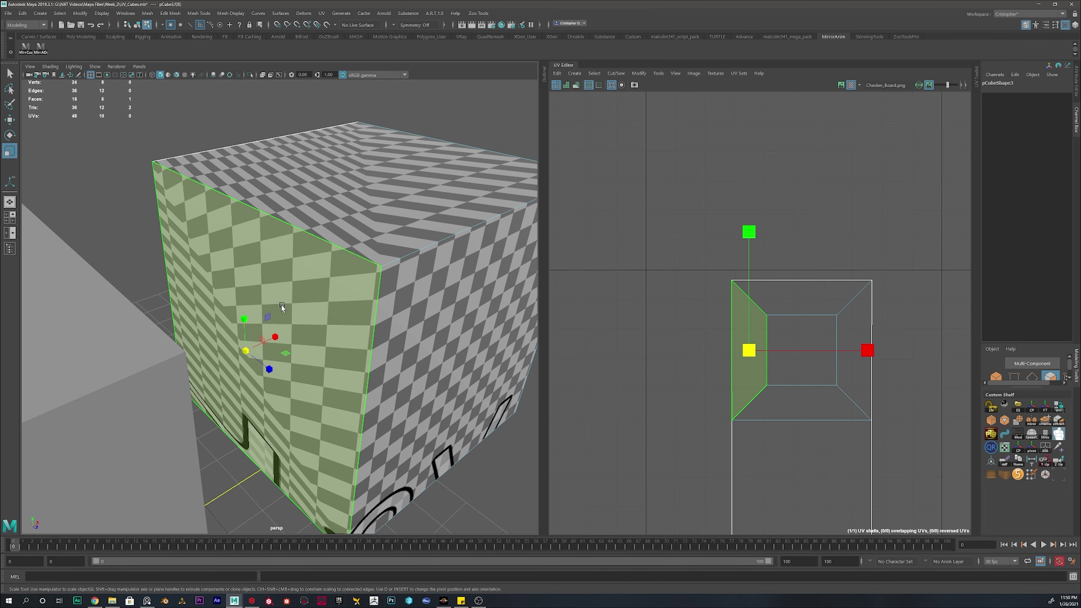
Step: Spread the inner square's two left UV vertices to the shell's full height, move them to its right edge, and inspect the checkers
middle_click_drag(714, 333, 758, 347, "alt")
right_click(766, 314)
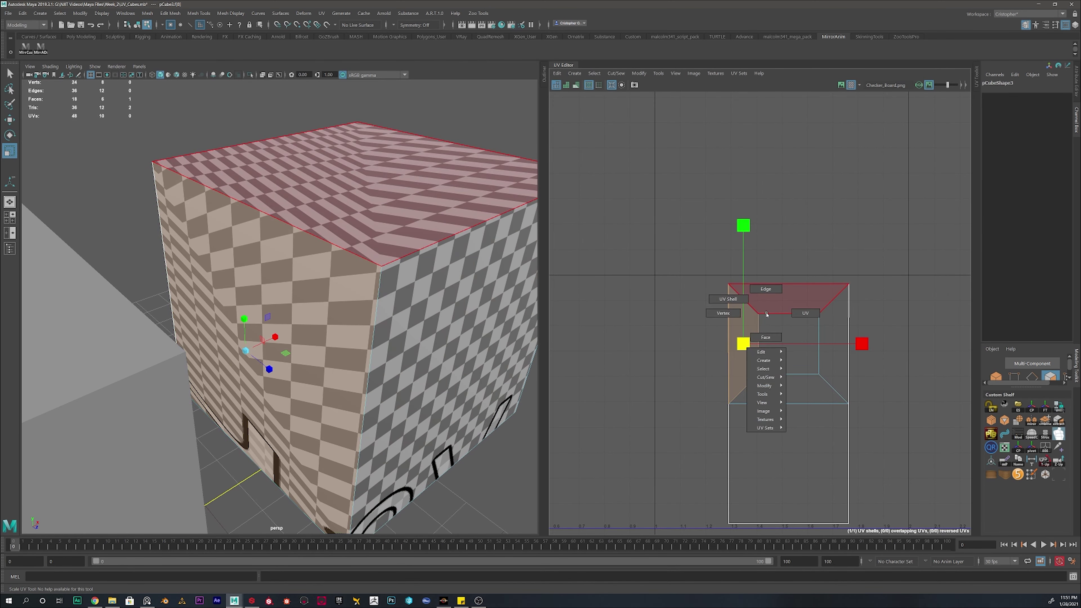
left_click(731, 314)
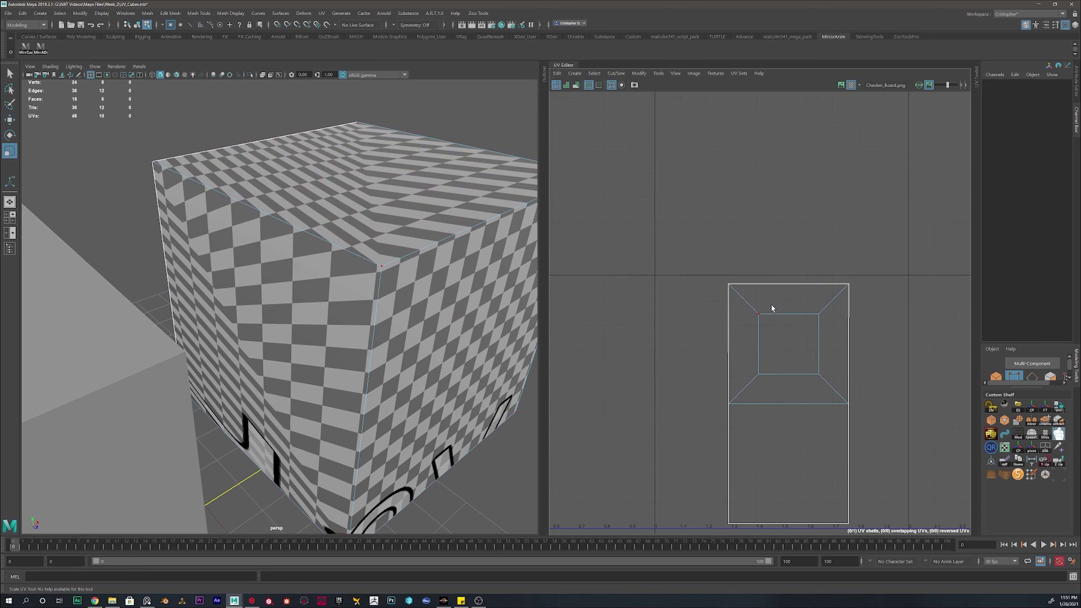
left_click_drag(754, 382, 753, 383)
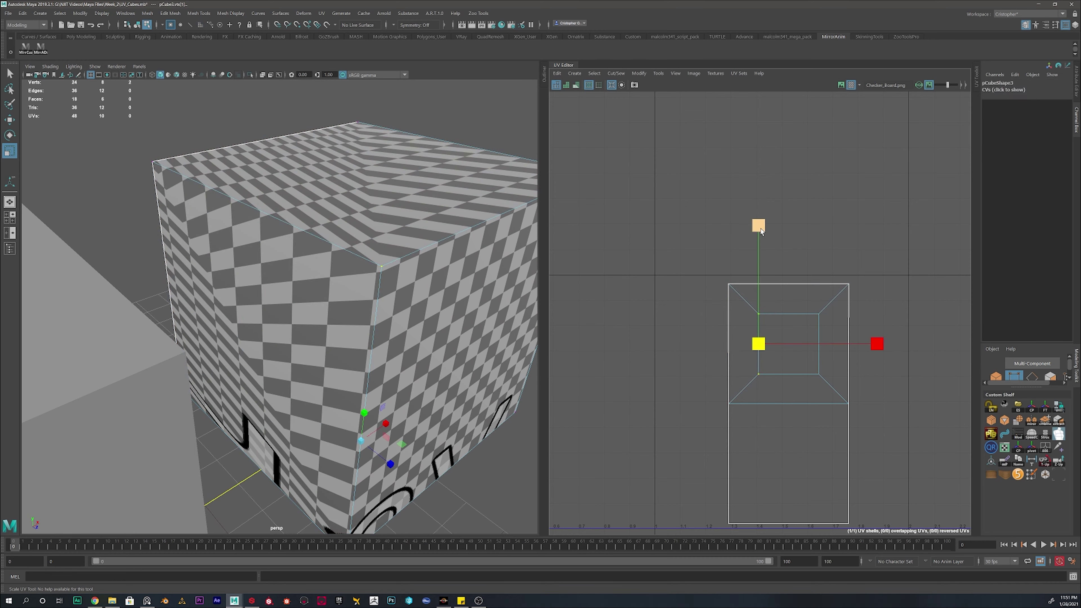
left_click_drag(761, 230, 755, 114)
key("w")
left_click_drag(890, 342, 976, 333)
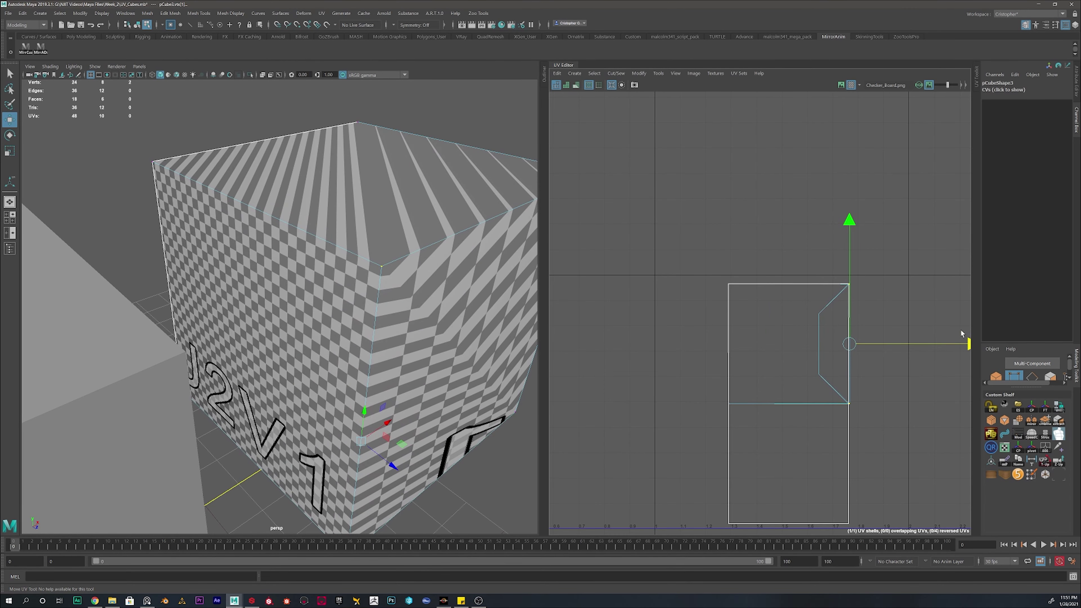
left_click_drag(345, 323, 232, 331, "alt")
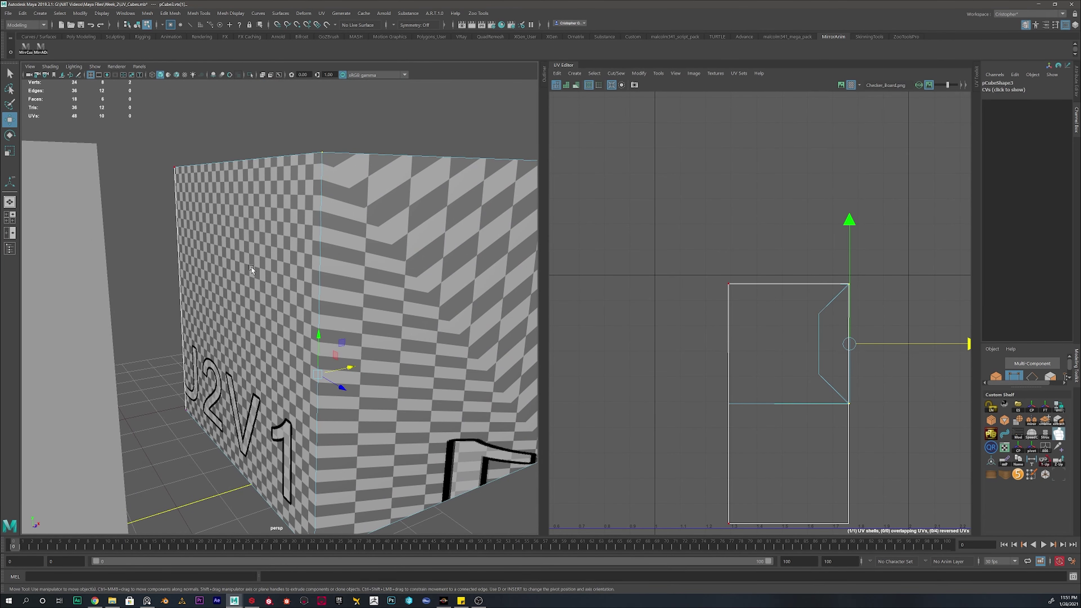
left_click_drag(252, 269, 290, 269, "alt")
middle_click_drag(760, 288, 747, 291, "alt")
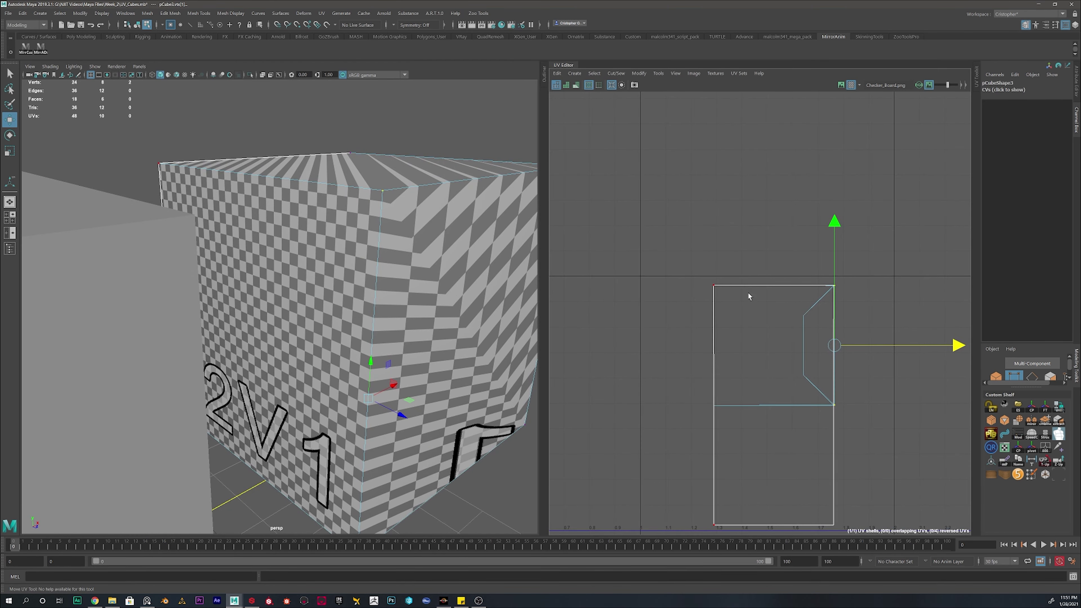
Step: Undo the scaling and moving of the inner UV vertices, and return the cube to object selection
key("ctrl+z")
key("ctrl+z")
key("ctrl+z")
scroll(753, 344, "down", 3)
scroll(723, 351, "down", 2)
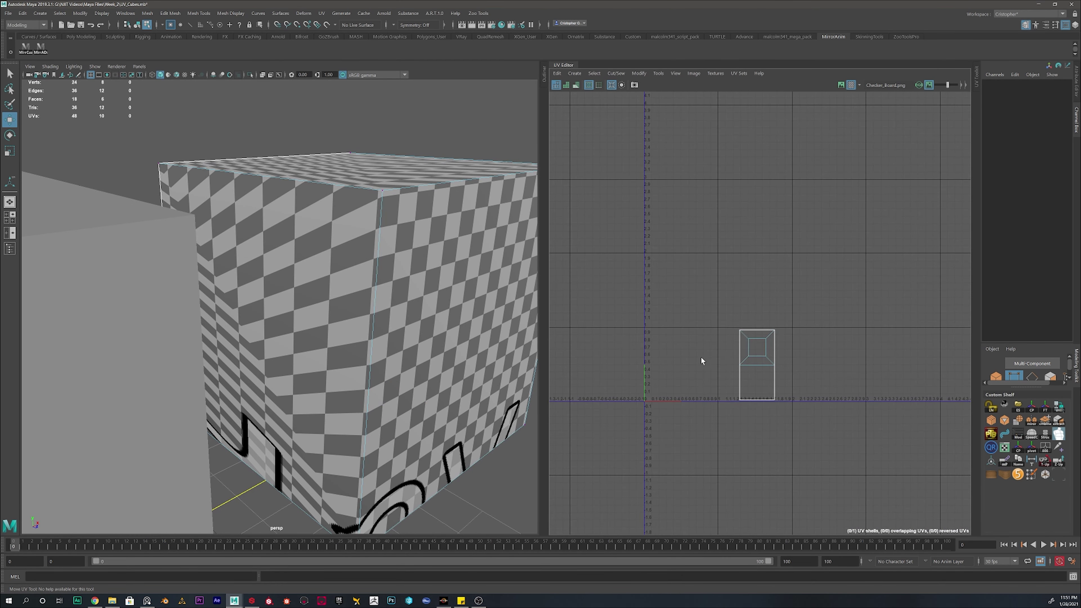
key("ctrl+z")
key("ctrl+z")
key("ctrl+z")
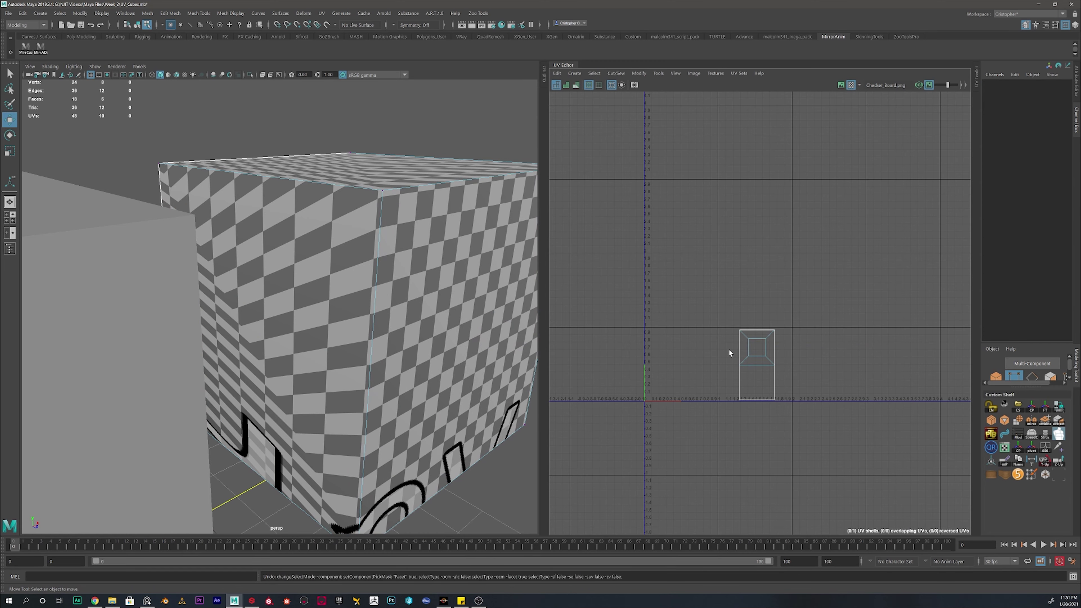
right_click_drag(322, 211, 366, 195)
scroll(367, 246, "down", 5)
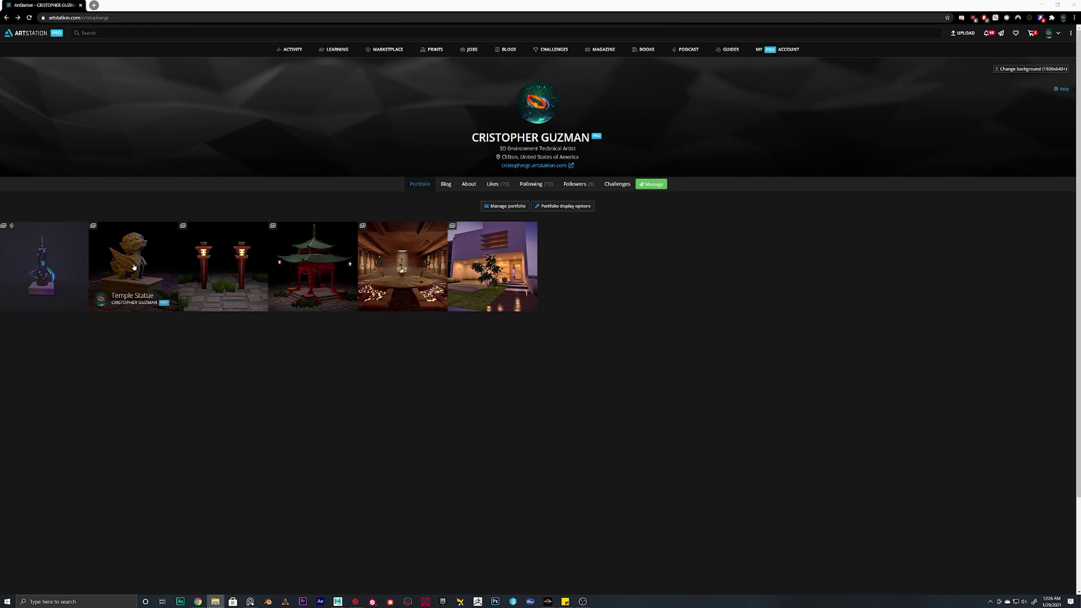
Step: Open the Temple Statue artwork in the ArtStation portfolio and look through its renders of the statue and pedestal
left_click(141, 255)
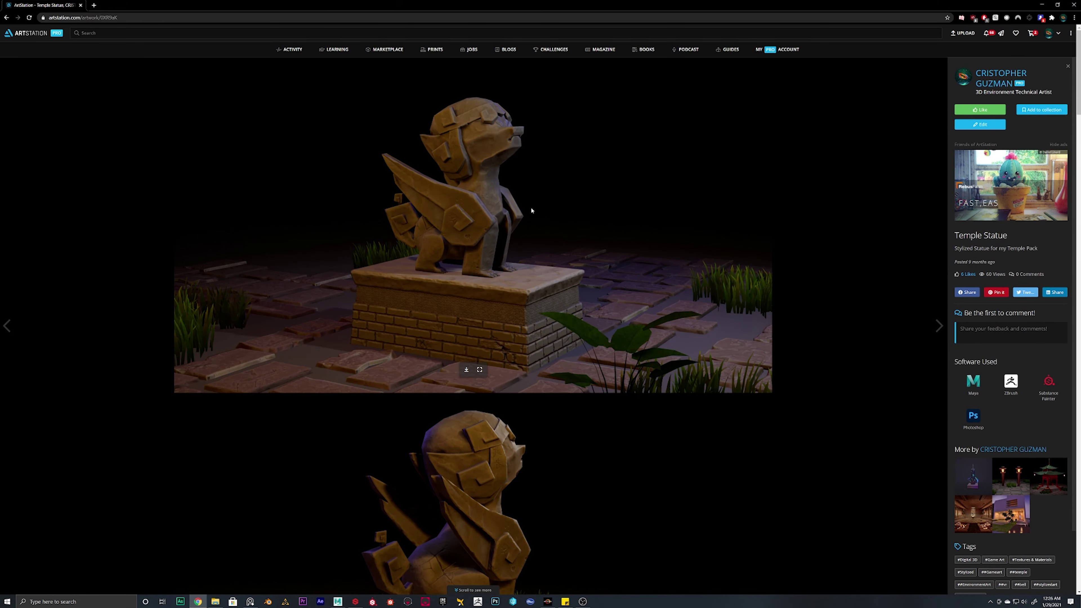
scroll(515, 259, "down", 15)
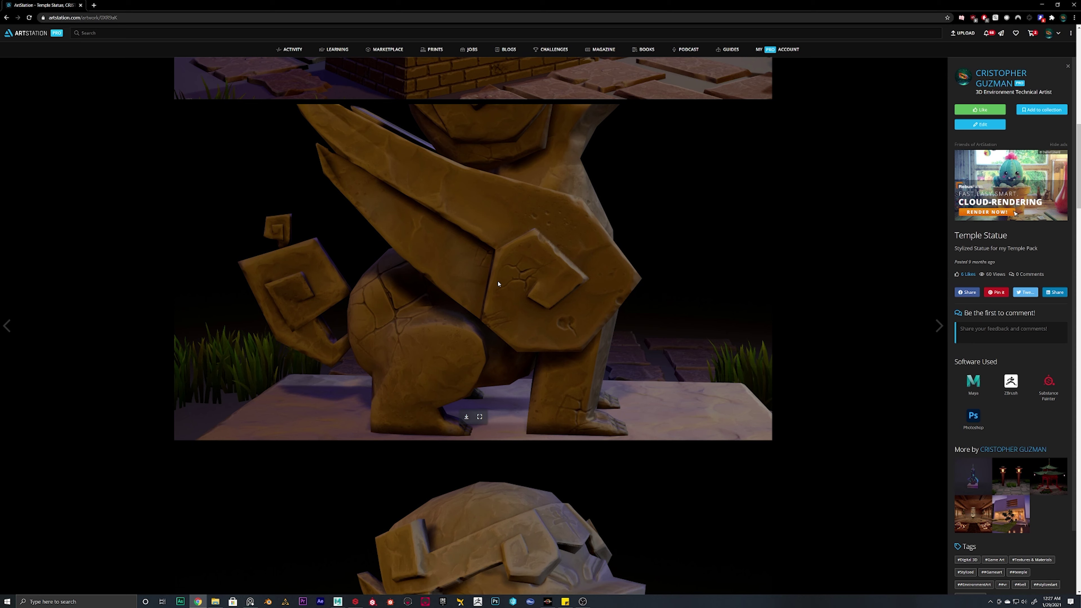
scroll(500, 299, "down", 12)
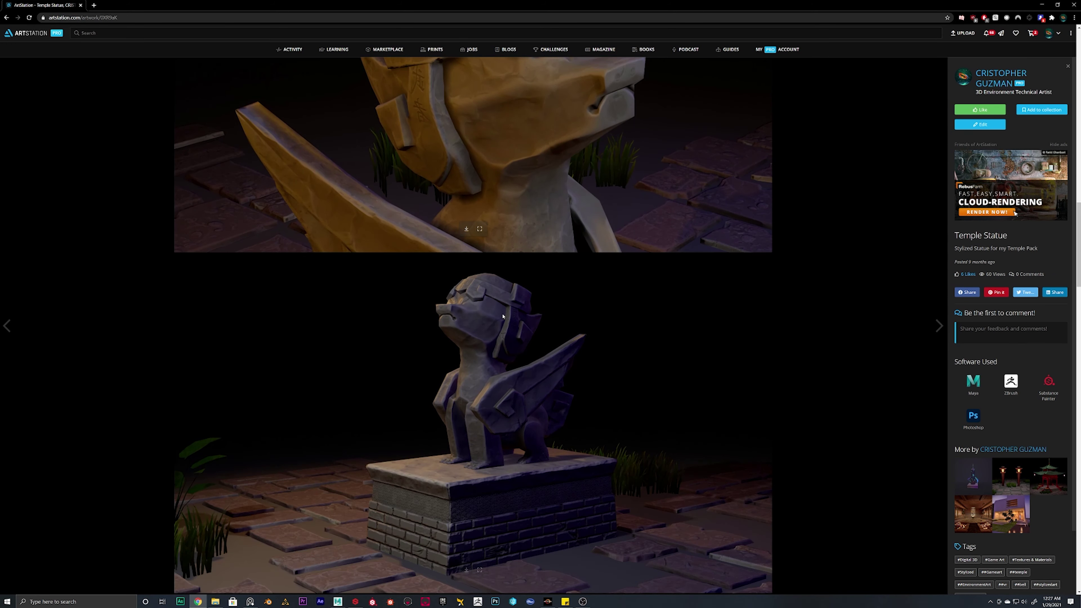
scroll(503, 316, "down", 13)
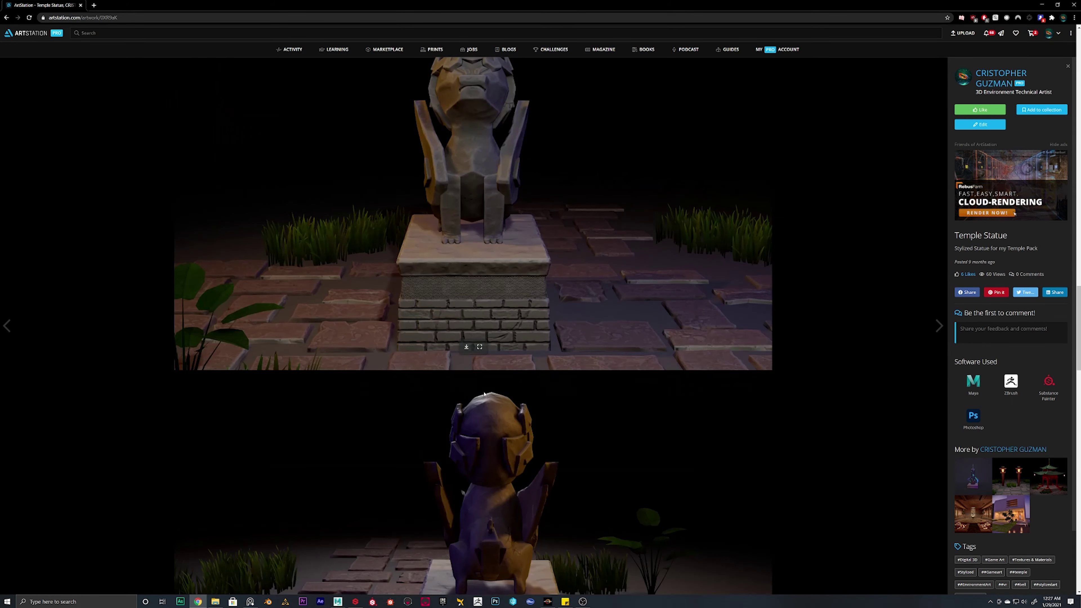
scroll(484, 394, "down", 9)
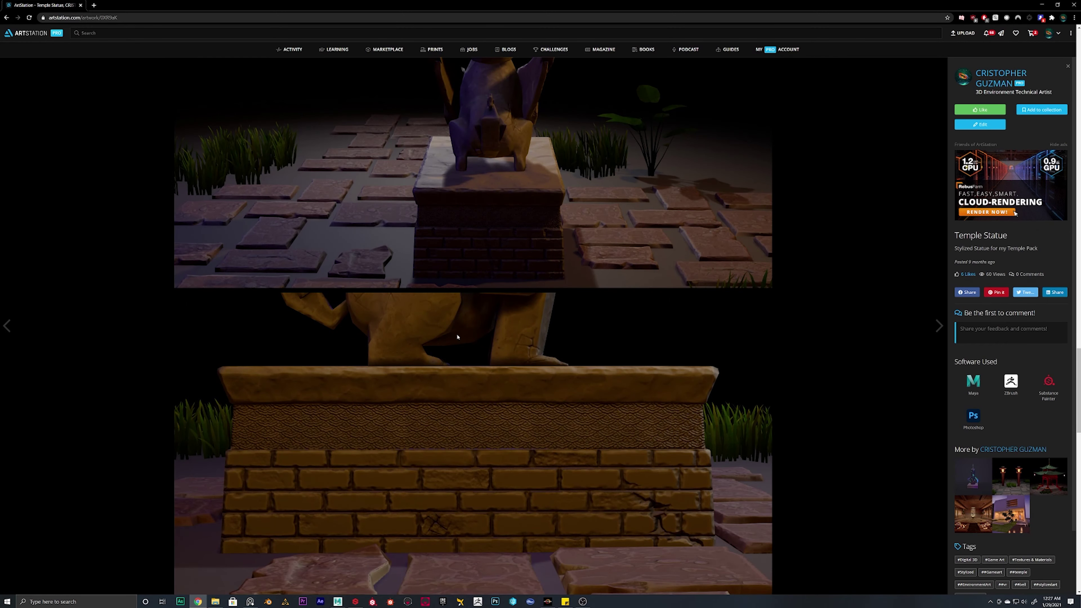
scroll(460, 341, "down", 11)
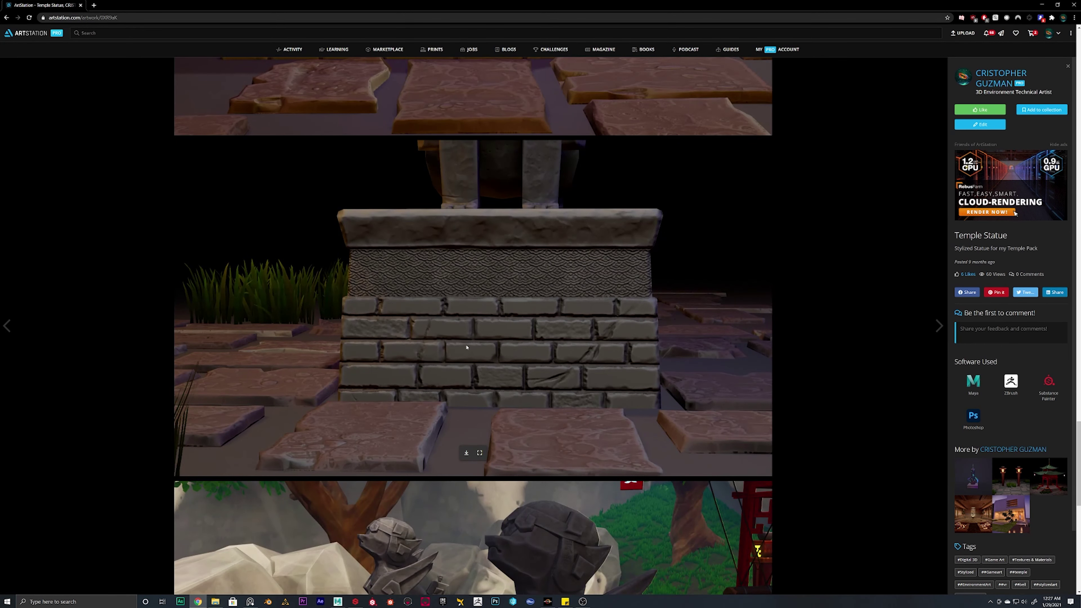
scroll(467, 347, "down", 20)
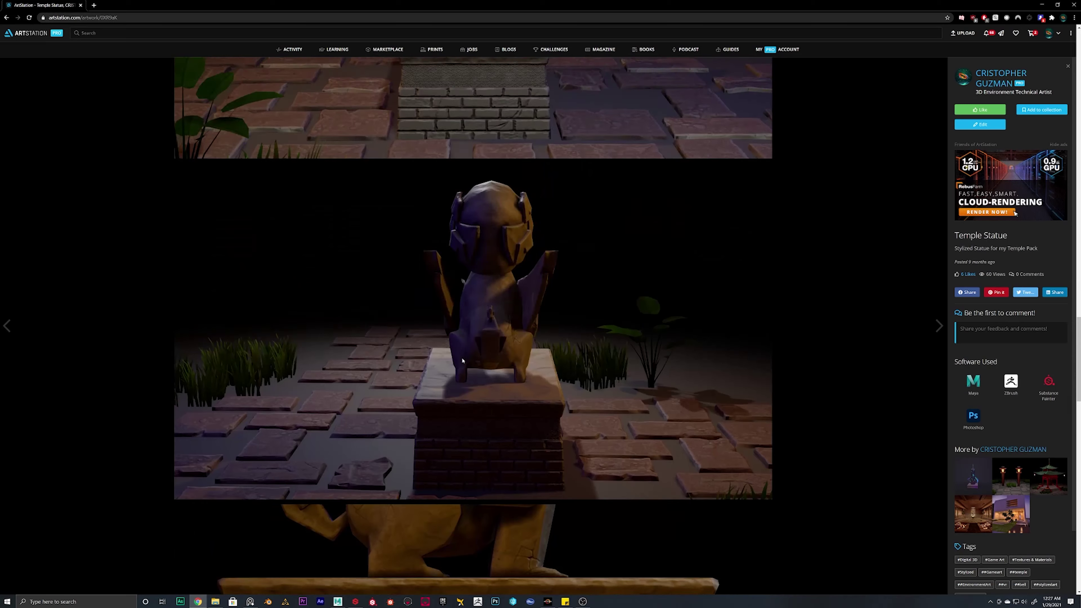
scroll(463, 360, "up", 4)
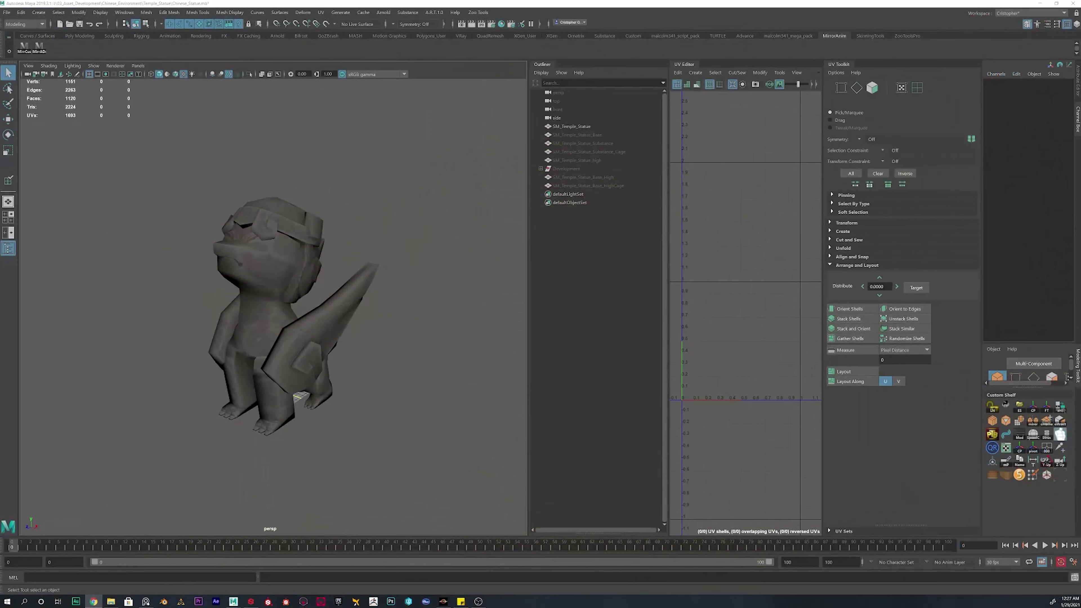
Step: Switch to the Temple Statue scene in Maya and examine the textured surface of the wing and chest up close
left_click_drag(215, 208, 280, 213, "alt")
right_click_drag(280, 213, 329, 256, "alt")
left_click_drag(330, 260, 197, 252, "alt")
left_click_drag(302, 266, 364, 256, "alt")
middle_click_drag(278, 293, 321, 272, "alt")
scroll(321, 273, "up", 2)
right_click_drag(320, 272, 271, 298, "alt")
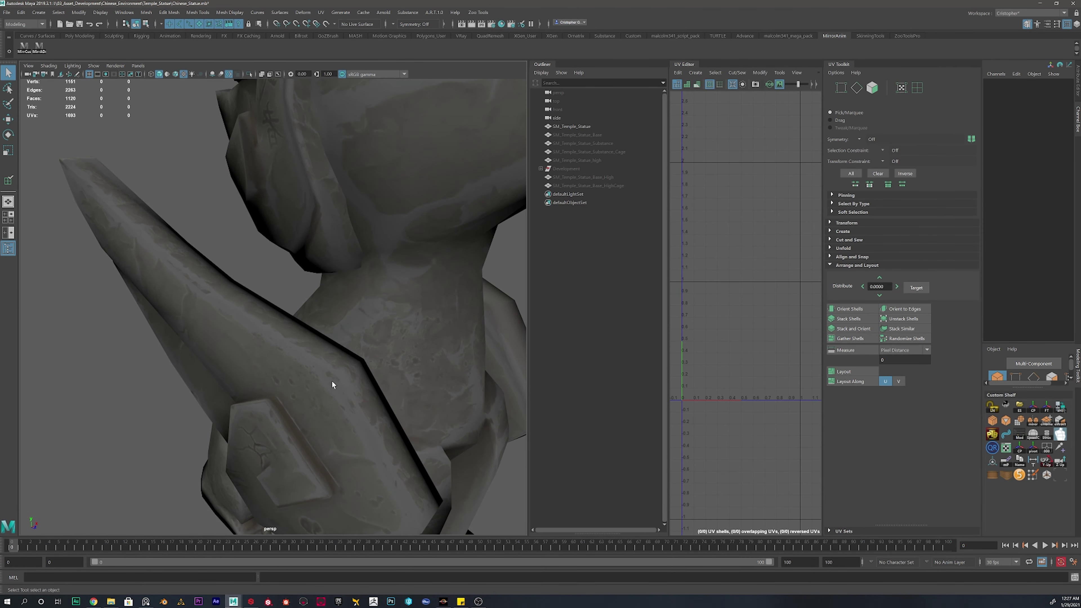
middle_click_drag(382, 447, 361, 314, "alt")
scroll(359, 310, "down", 5)
Step: Examine the textured statue from the side, back and front, looking at the cracks on its back and tail area
left_click_drag(359, 310, 253, 296, "alt")
scroll(254, 297, "up", 2)
right_click_drag(252, 296, 252, 280, "alt")
left_click_drag(301, 237, 270, 291, "alt")
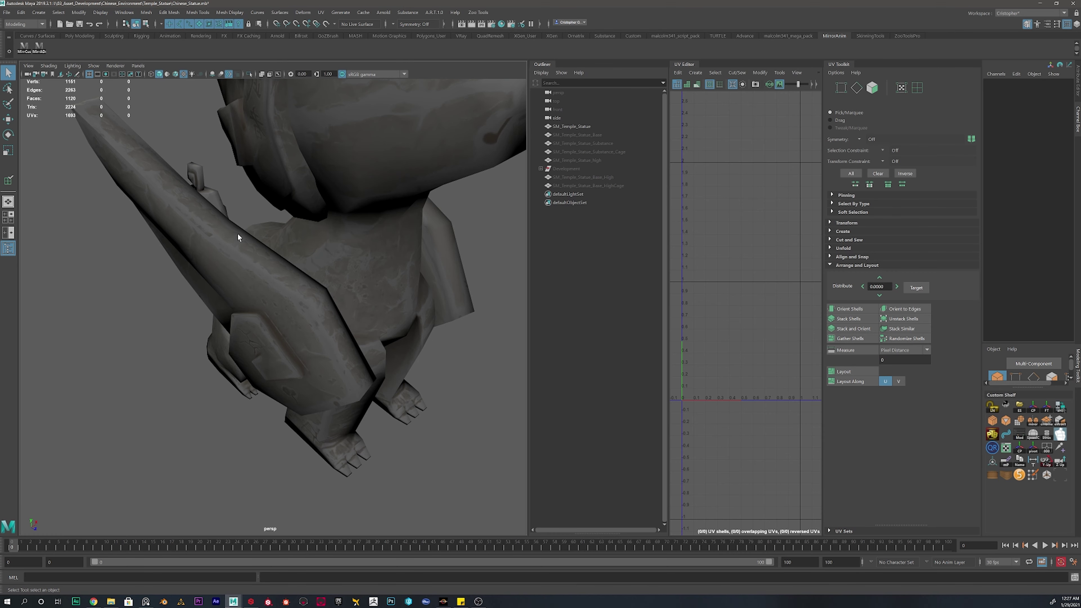
left_click_drag(142, 207, 168, 204, "alt")
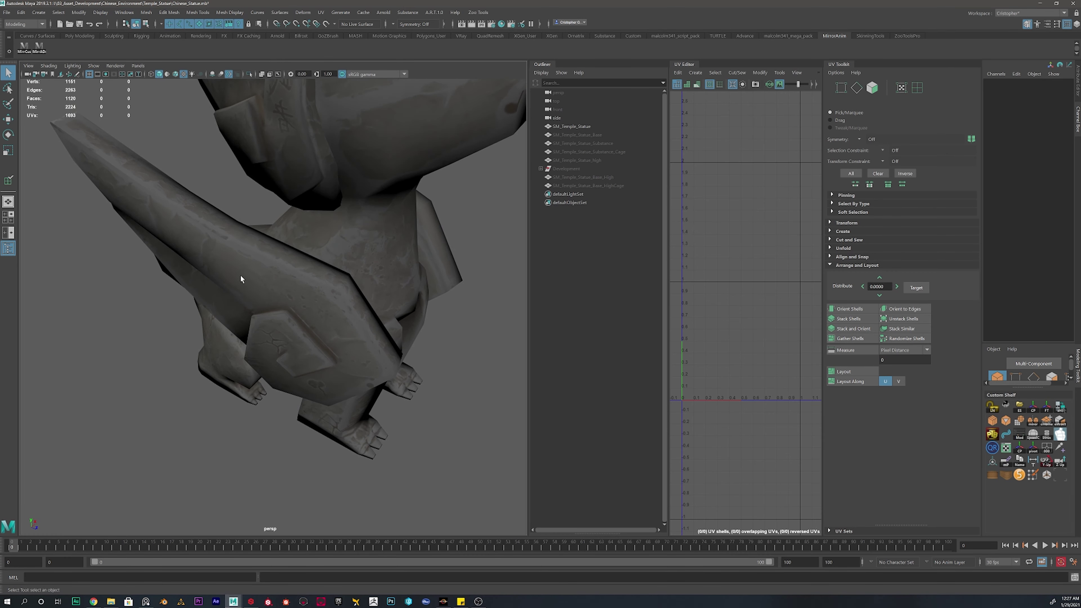
left_click_drag(241, 279, 242, 237, "alt")
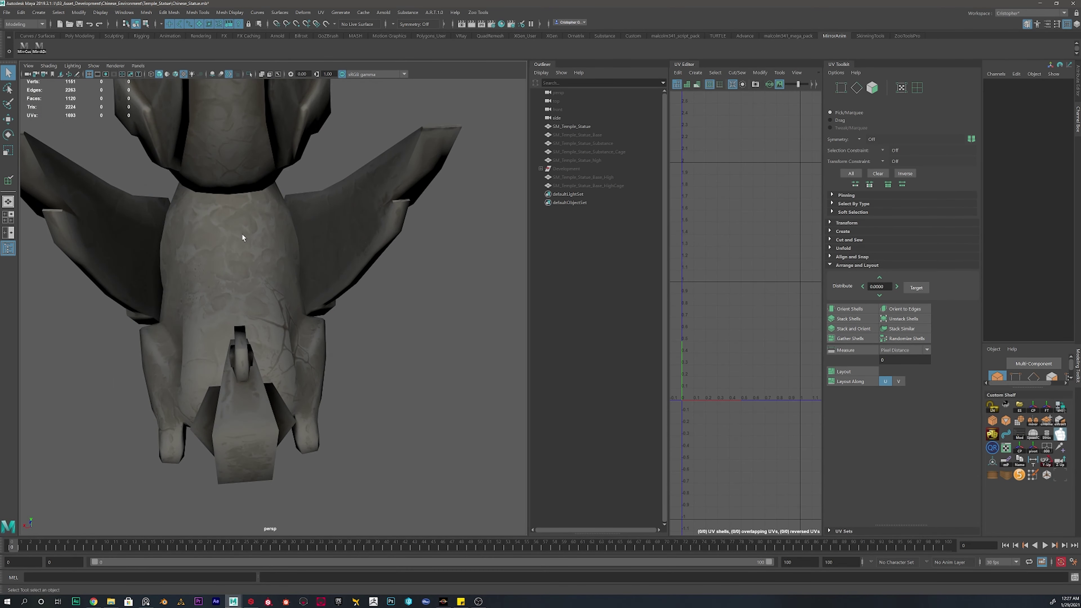
left_click_drag(238, 332, 383, 307, "alt")
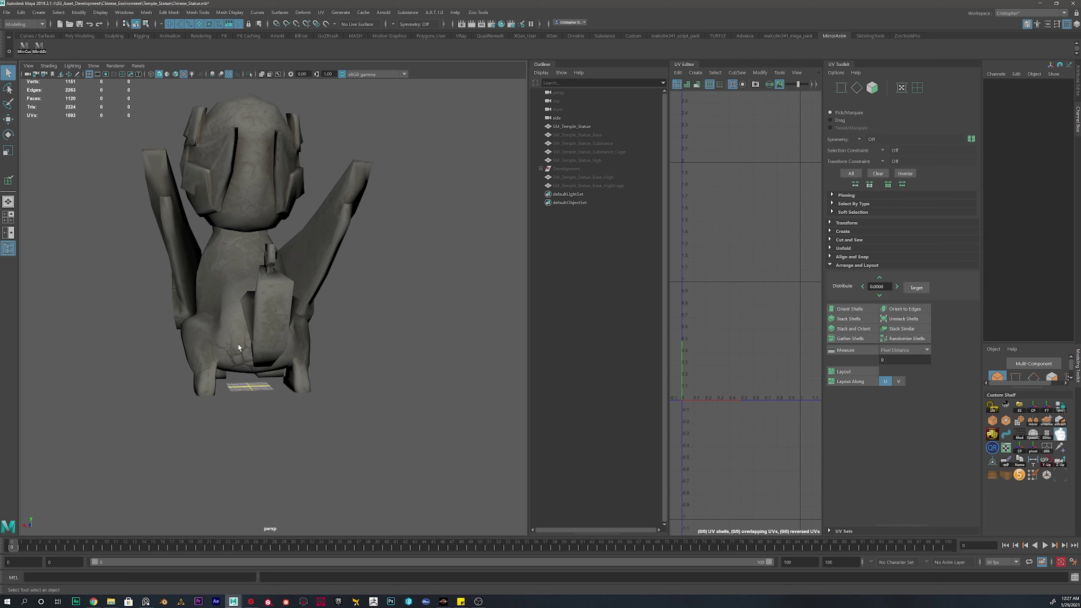
left_click_drag(237, 343, 370, 354, "alt")
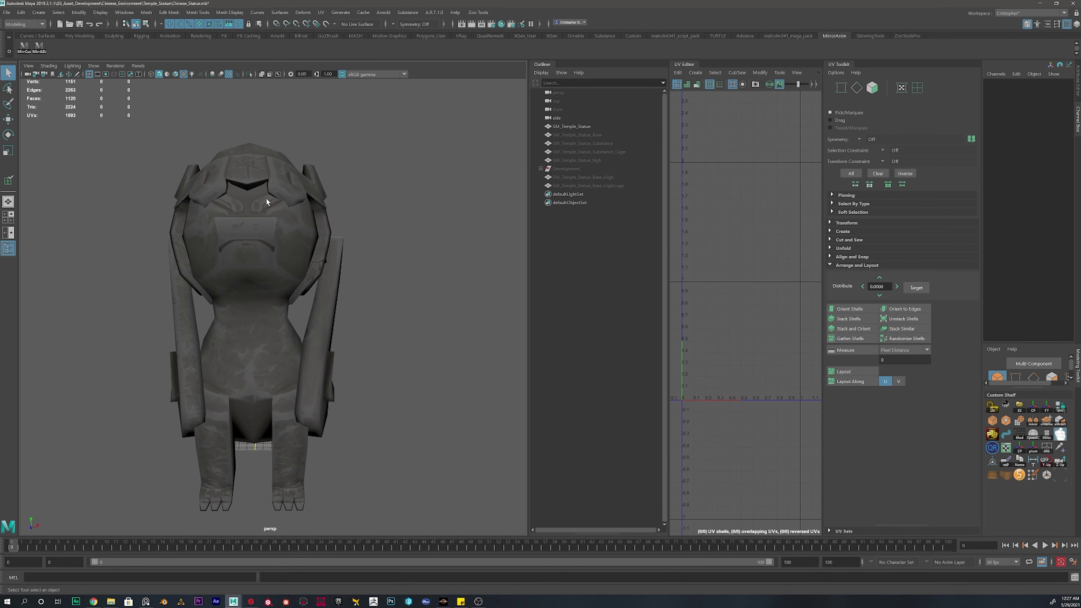
Step: Select the temple statue, collapse the Outliner, and widen the UV Editor so its whole UV layout is in view
left_click(293, 230)
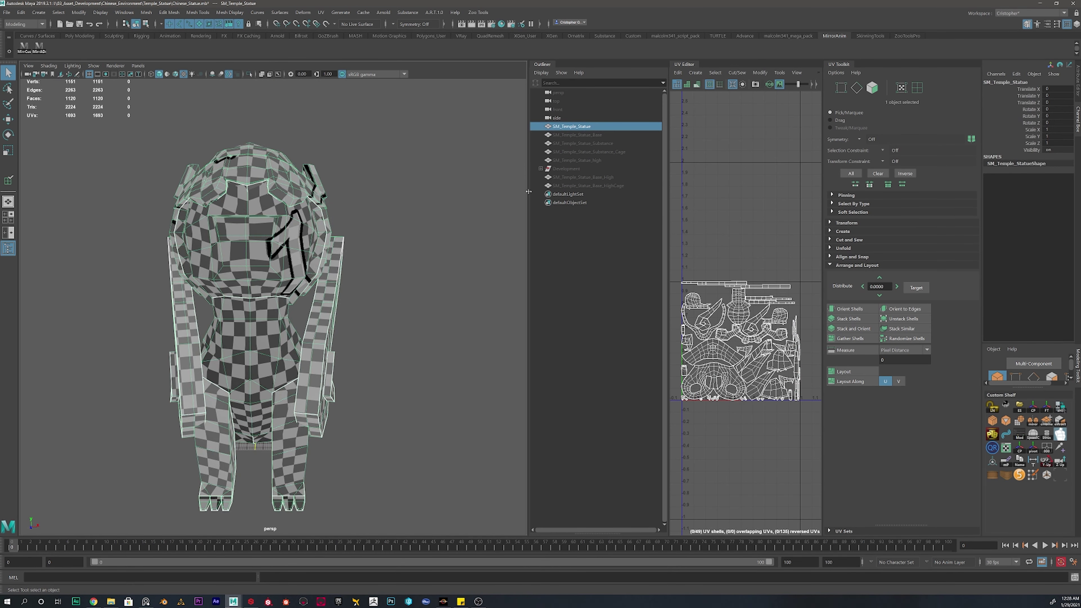
left_click_drag(528, 192, 446, 196)
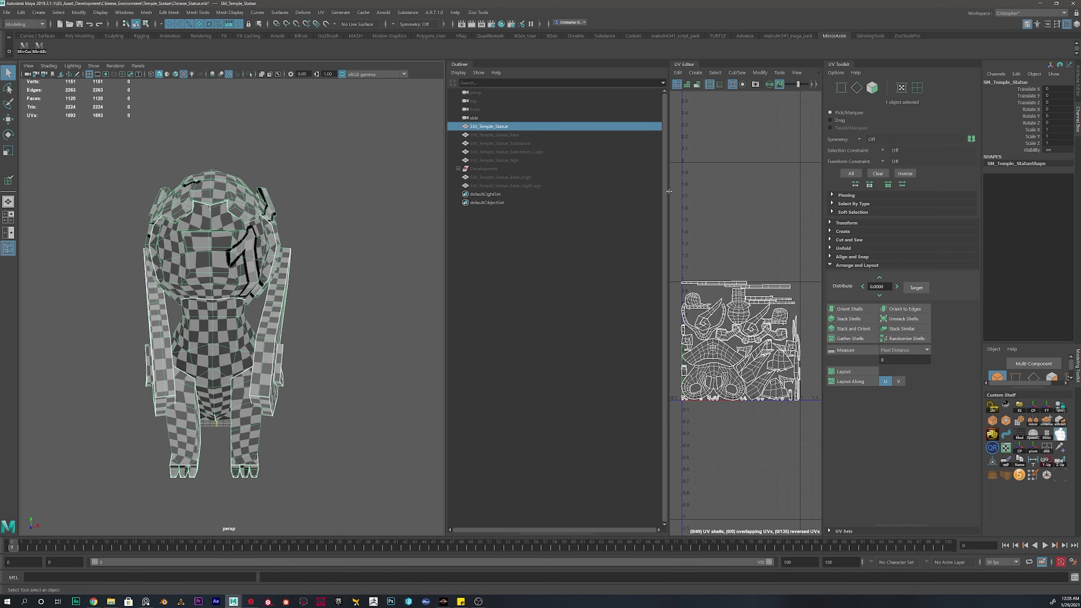
left_click_drag(663, 196, 619, 197)
left_click(463, 67)
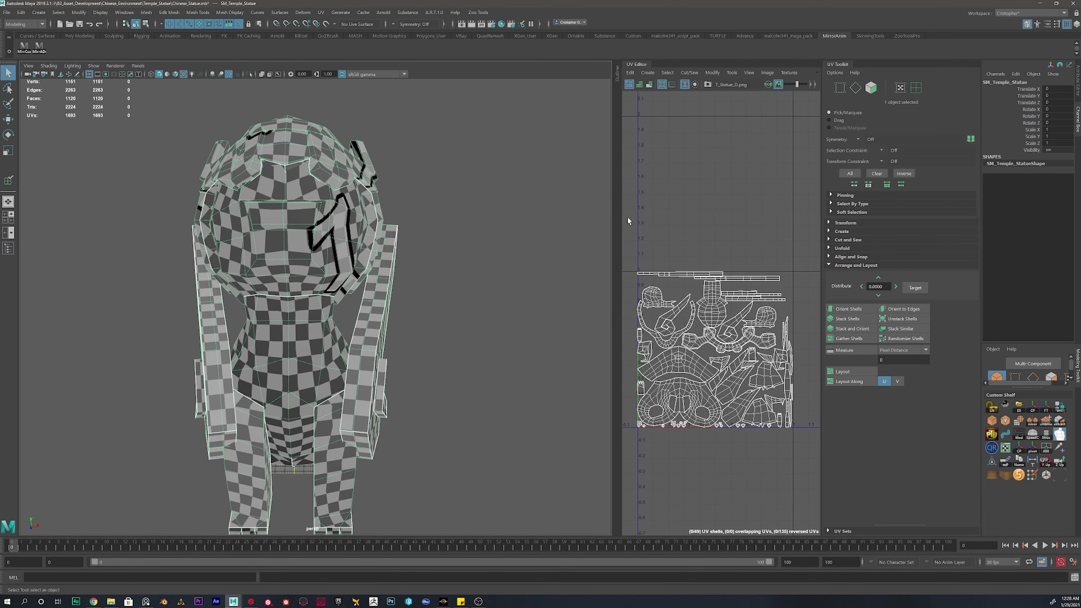
scroll(708, 332, "up", 4)
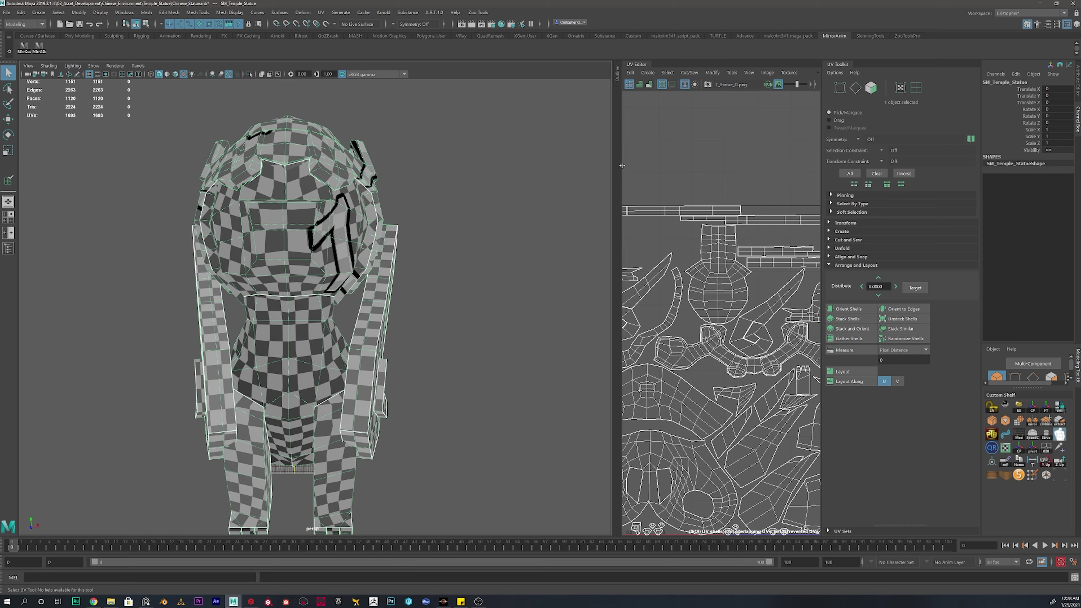
left_click_drag(619, 166, 498, 166)
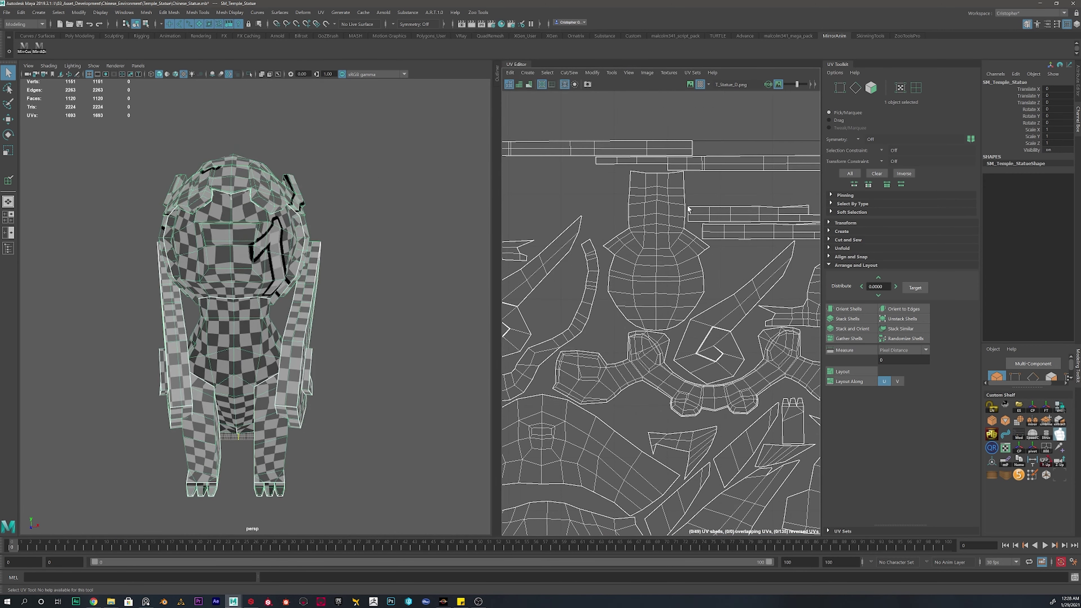
scroll(693, 237, "down", 4)
middle_click_drag(694, 237, 661, 236, "alt")
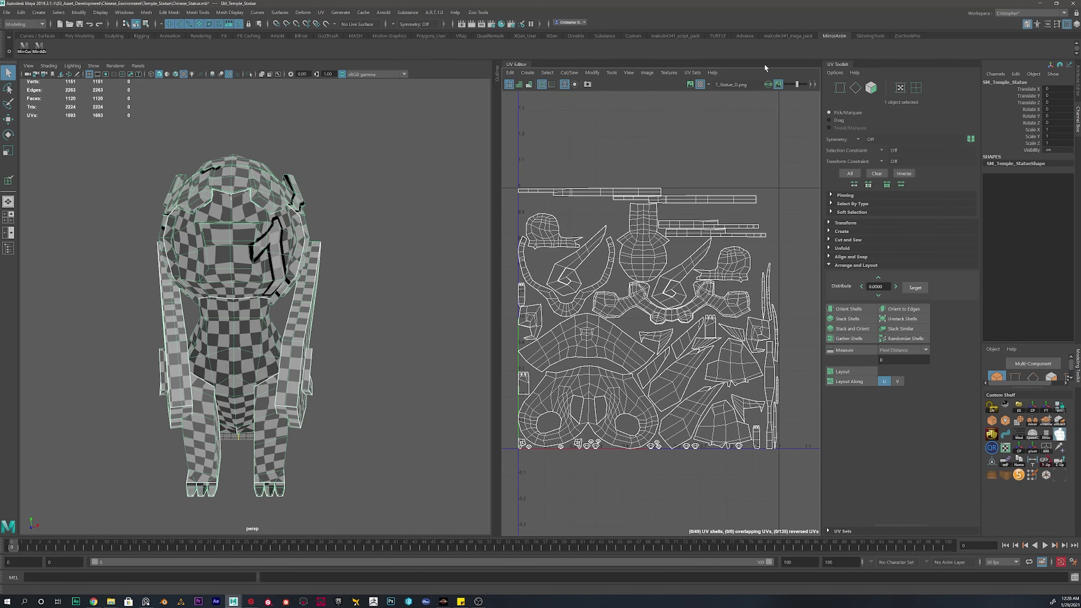
Step: Turn off the checker map on the statue and display the T_Statue_D.png texture behind its UV layout
left_click(690, 85)
left_click(690, 84)
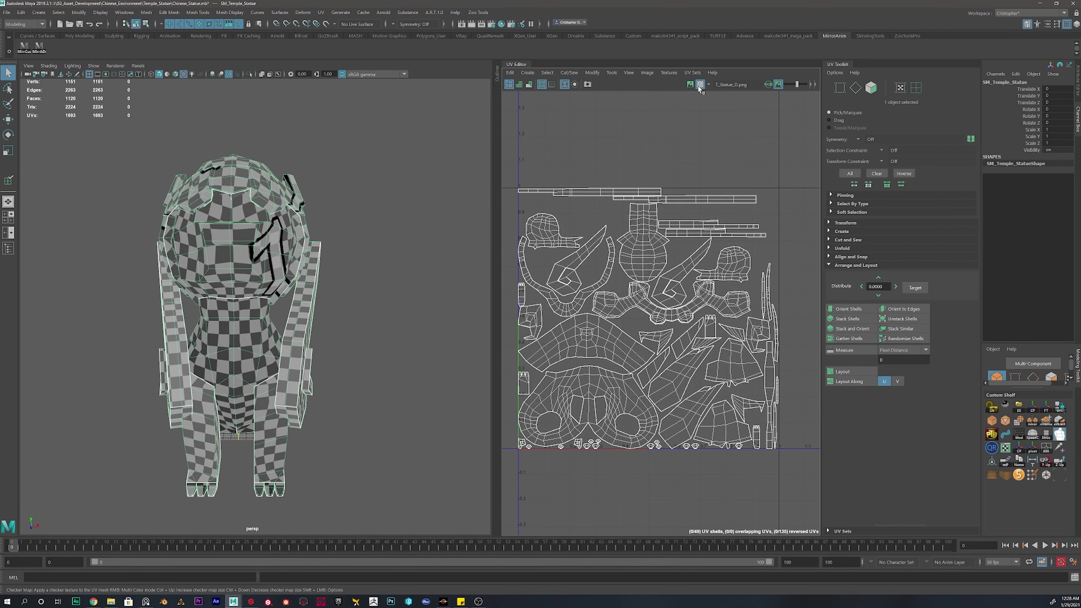
left_click(690, 84)
left_click(690, 84)
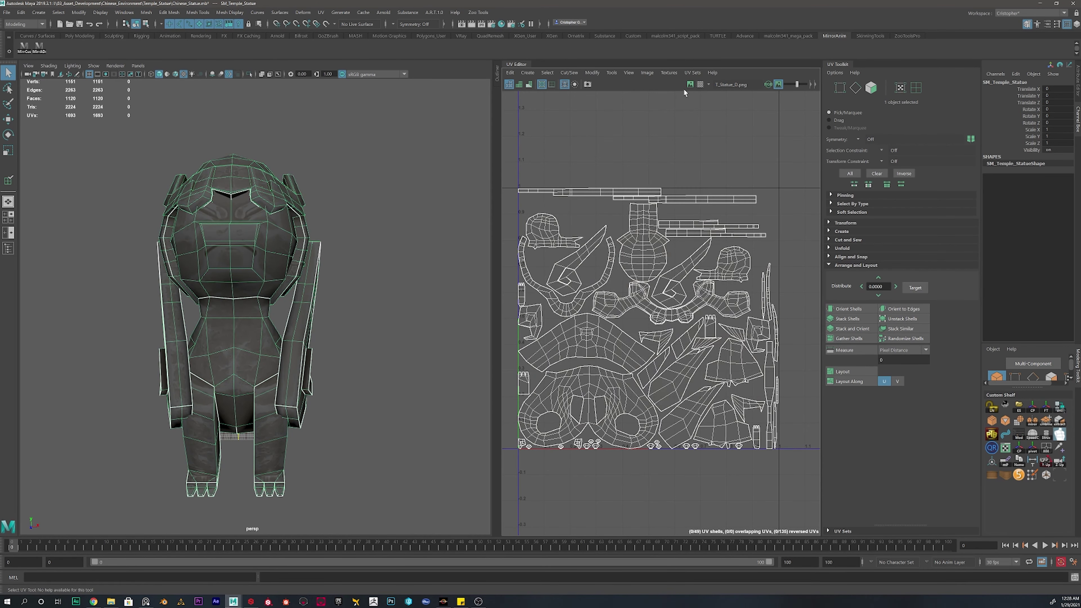
left_click(690, 84)
scroll(647, 299, "up", 3)
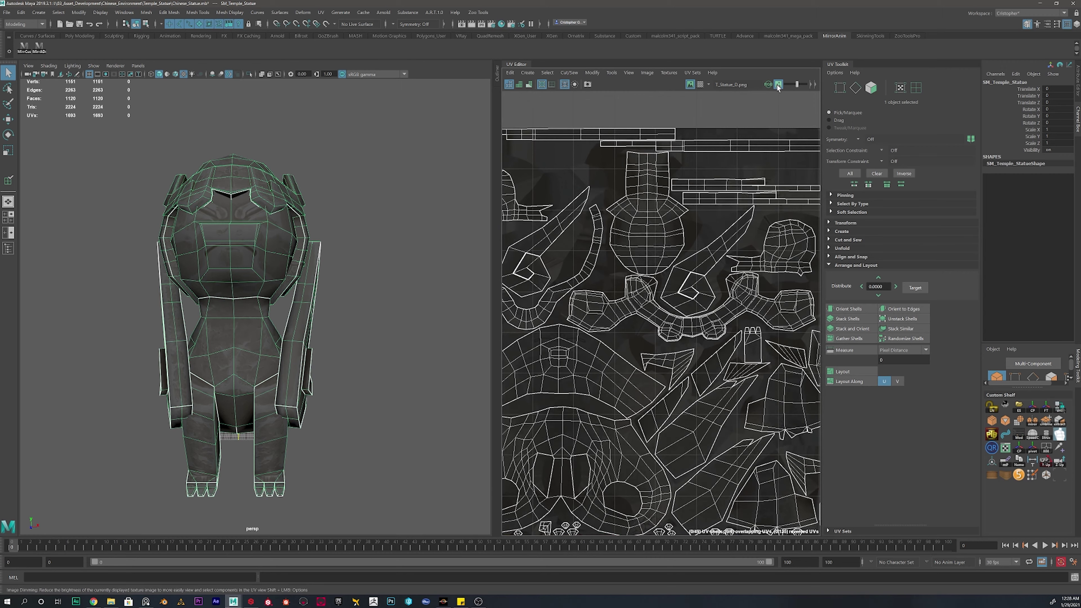
Step: Compare the texture image with and without dimming, adjust its exposure slightly, and leave the dimming off
left_click(778, 84)
scroll(682, 234, "down", 4)
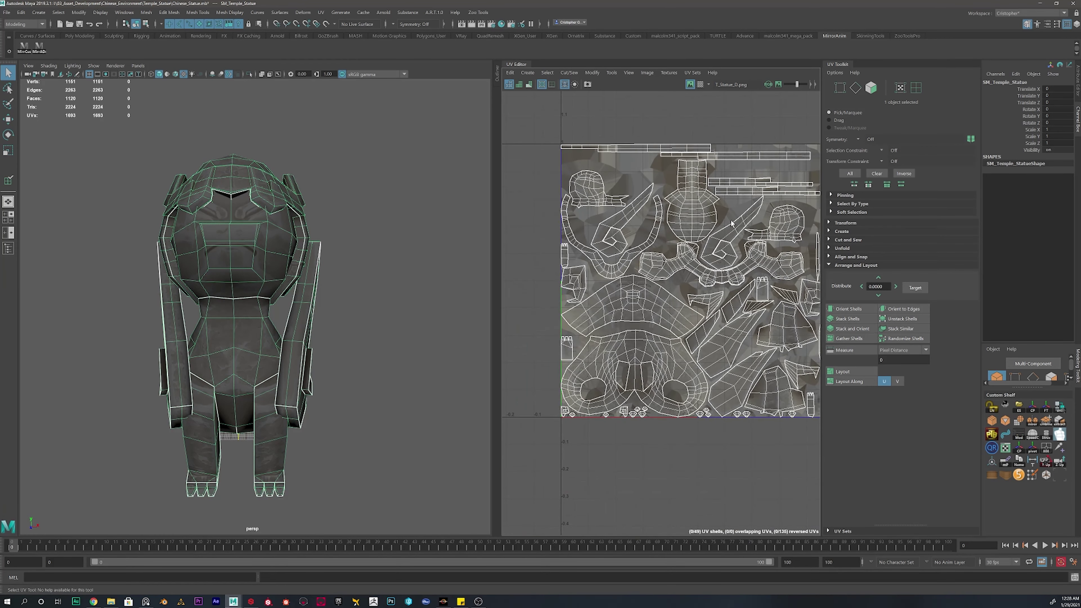
middle_click_drag(731, 221, 695, 218, "alt")
left_click(779, 86)
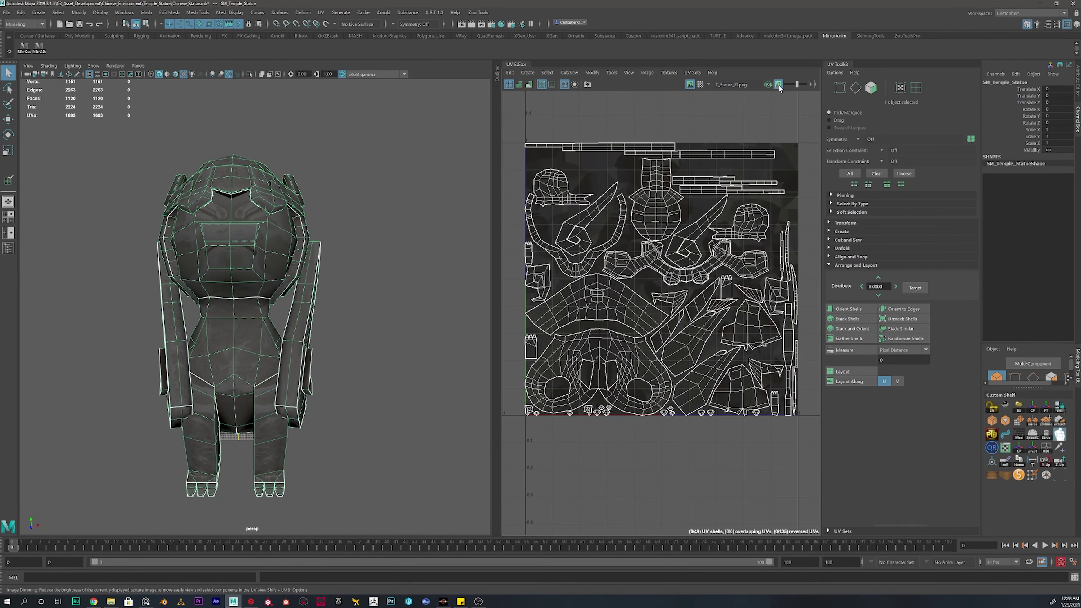
mouse_move(798, 86)
left_mouse_down()
mouse_move(785, 86)
mouse_move(795, 84)
left_mouse_up()
left_click(779, 84)
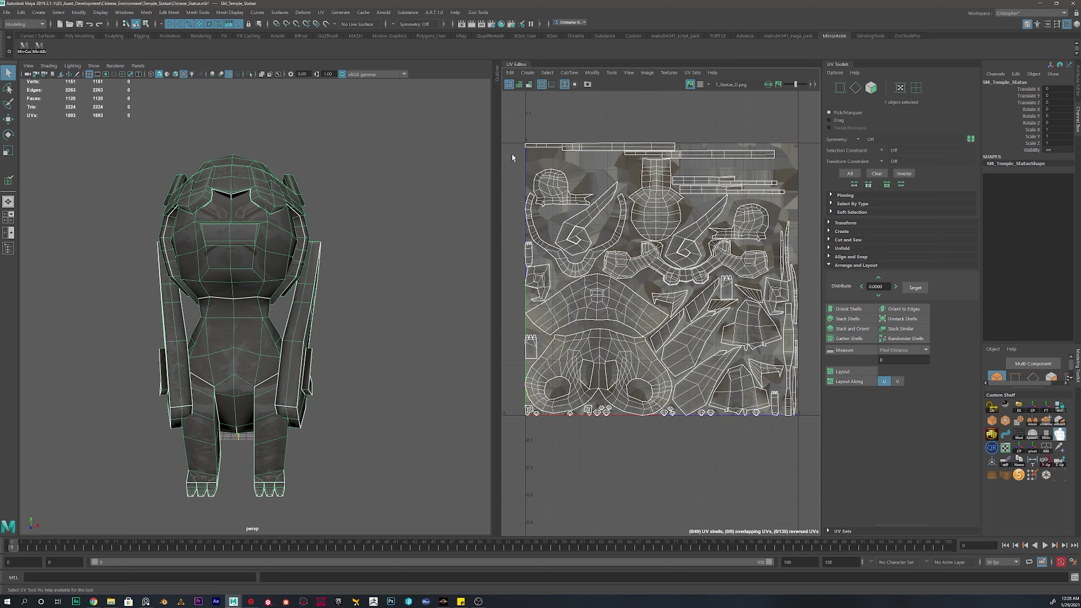
Step: Widen the UV Editor further, switch to UV shell selection, and select the large body shell to inspect its matching geometry
left_click_drag(492, 142, 402, 141)
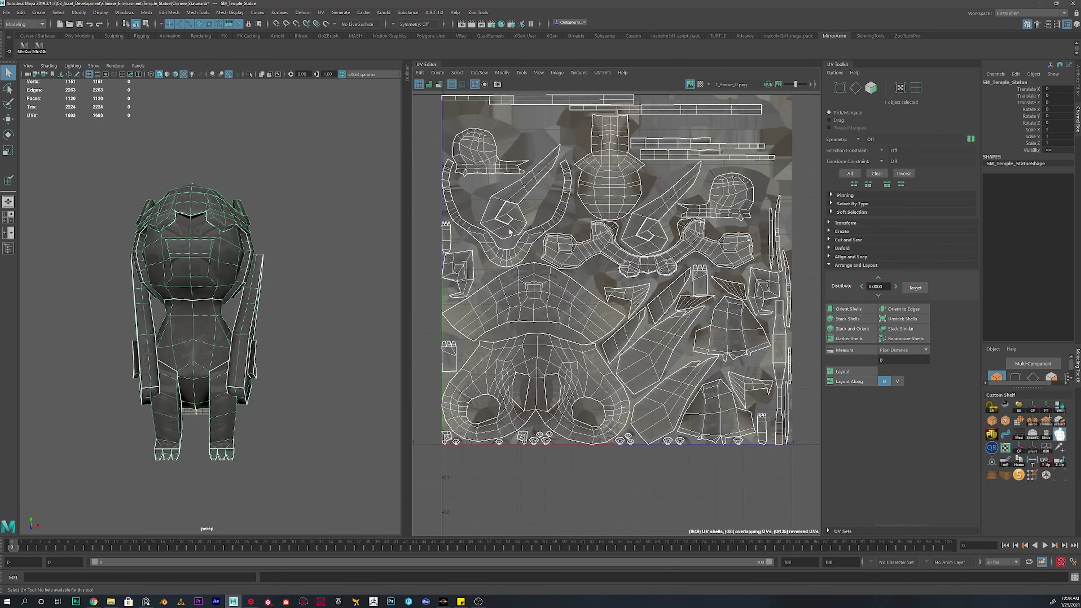
scroll(568, 246, "up", 1)
middle_click_drag(596, 234, 612, 289, "alt")
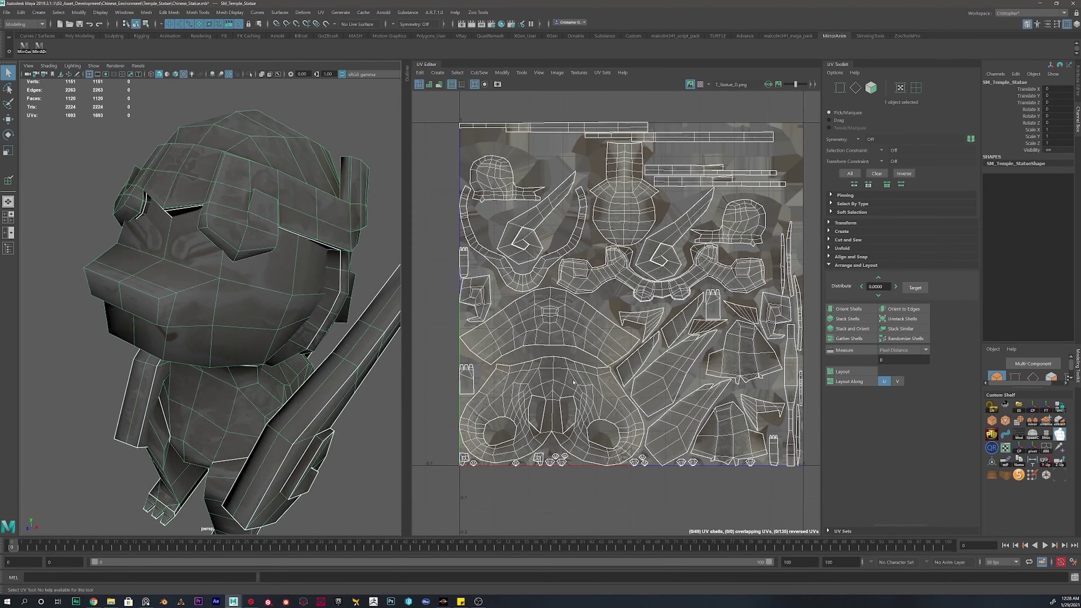
right_click_drag(573, 382, 536, 367)
left_click(555, 374)
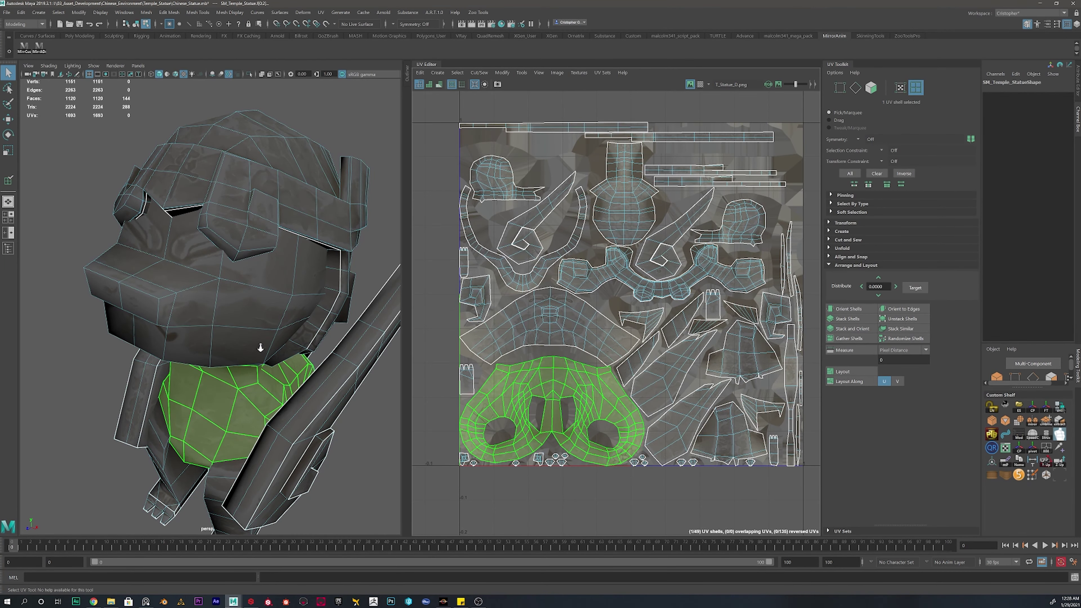
right_click_drag(261, 347, 187, 328, "alt")
left_click_drag(187, 328, 300, 252, "alt")
Step: Select the arched face shell and the U-shaped strip shell above it in turn, and inspect their matching parts on the head
left_click(580, 322)
scroll(539, 273, "up", 5)
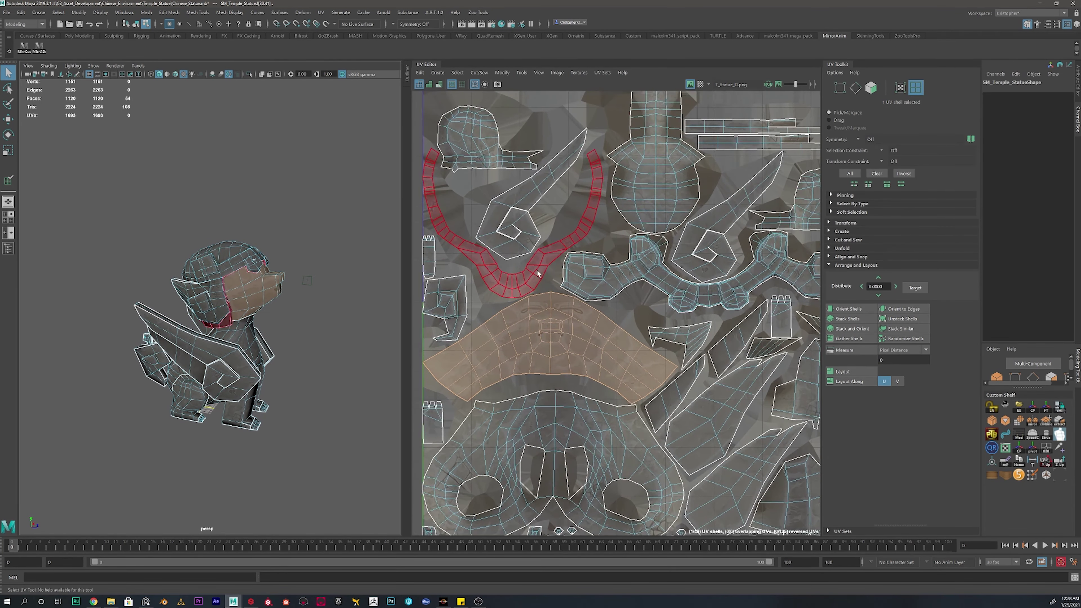
left_click(538, 273)
left_click_drag(322, 303, 202, 277, "alt")
scroll(241, 283, "up", 5)
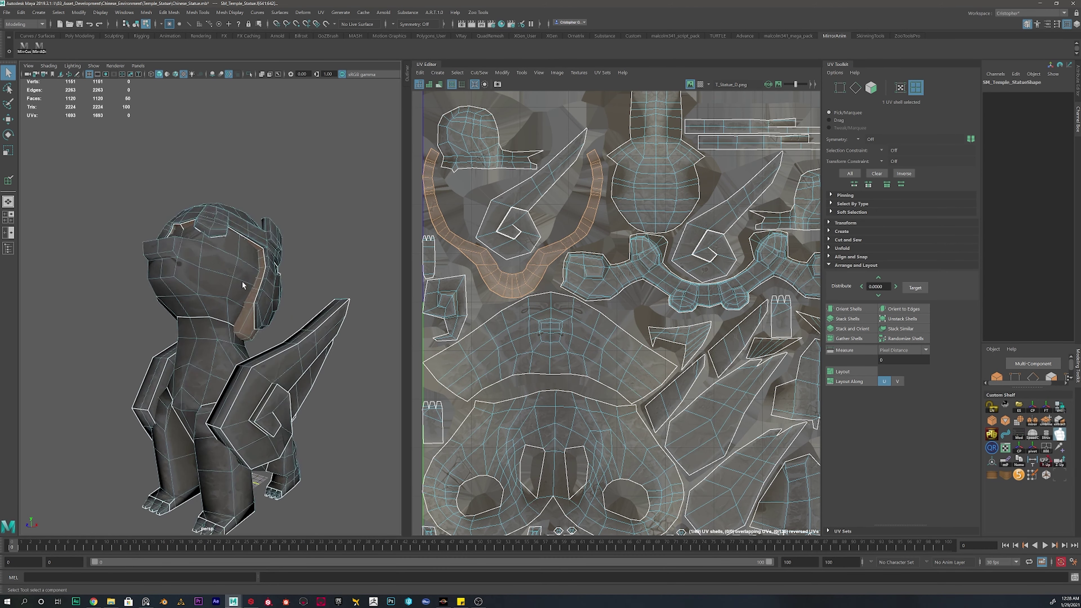
Step: Select the curved headgear band shell and inspect where it wraps around the statue's head
left_click(647, 260)
left_click_drag(269, 206, 343, 218, "alt")
middle_click_drag(699, 265, 638, 271, "alt")
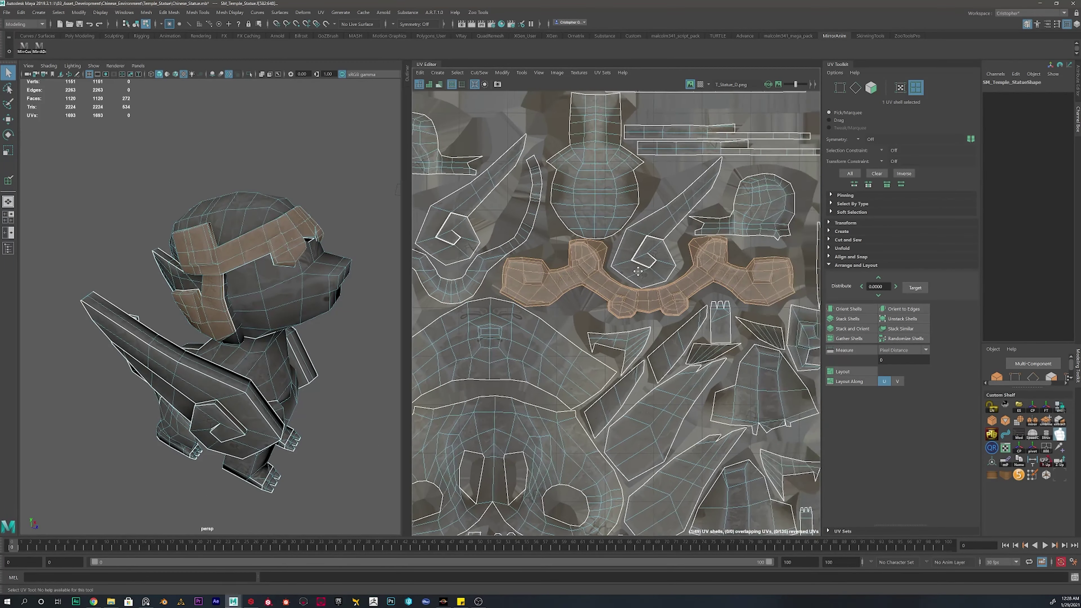
scroll(638, 272, "up", 5)
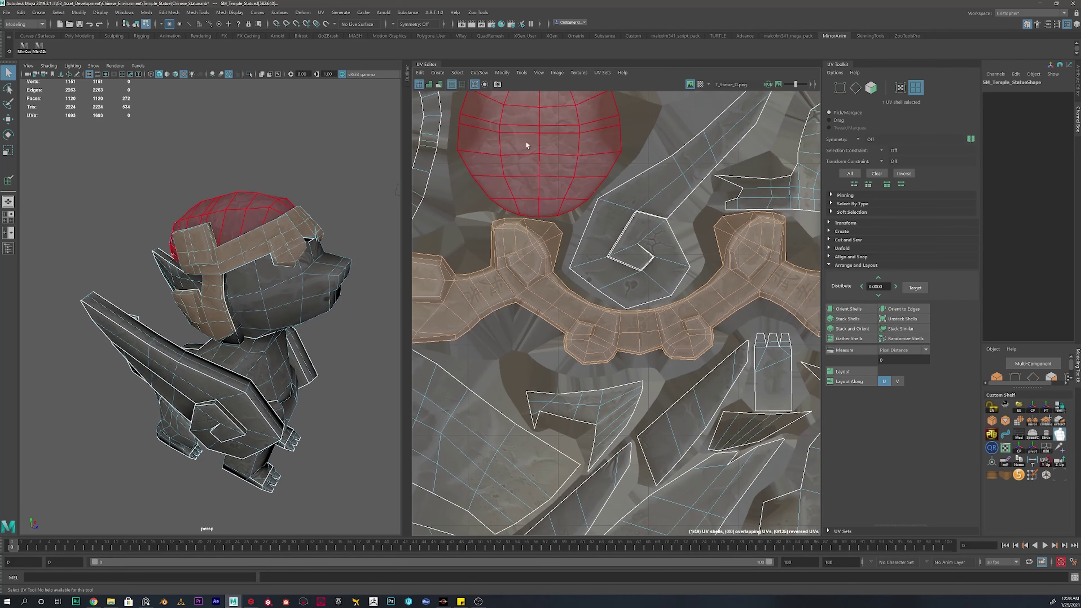
Step: Select the wing's spiral side shell, followed by the wing's edge faces, and locate their long strip shell in the UV layout
left_click(634, 216)
left_click_drag(230, 307, 216, 366, "alt")
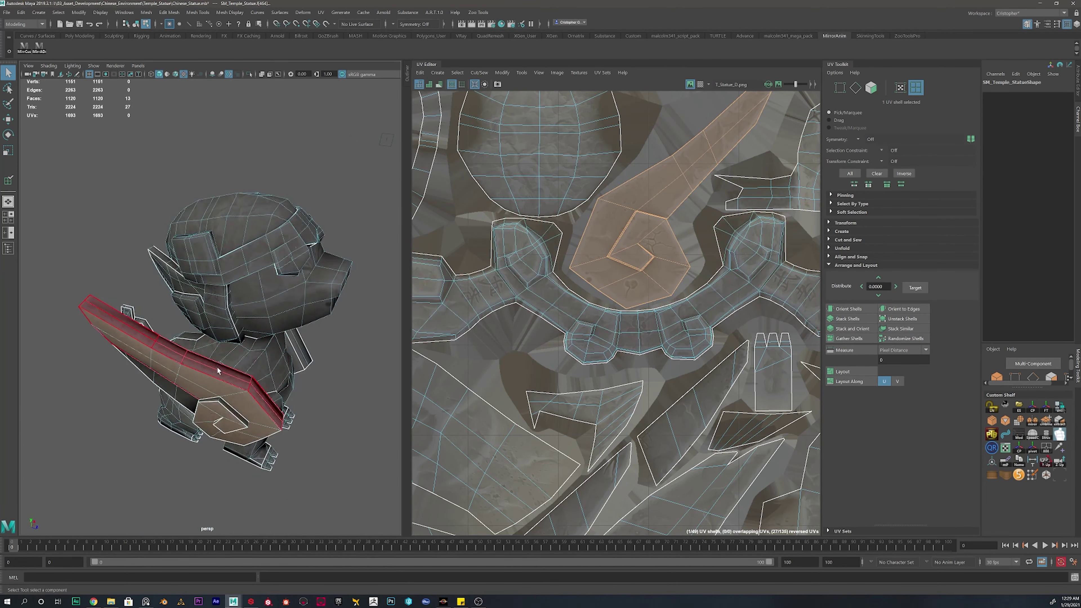
left_click(217, 368)
scroll(594, 235, "down", 6)
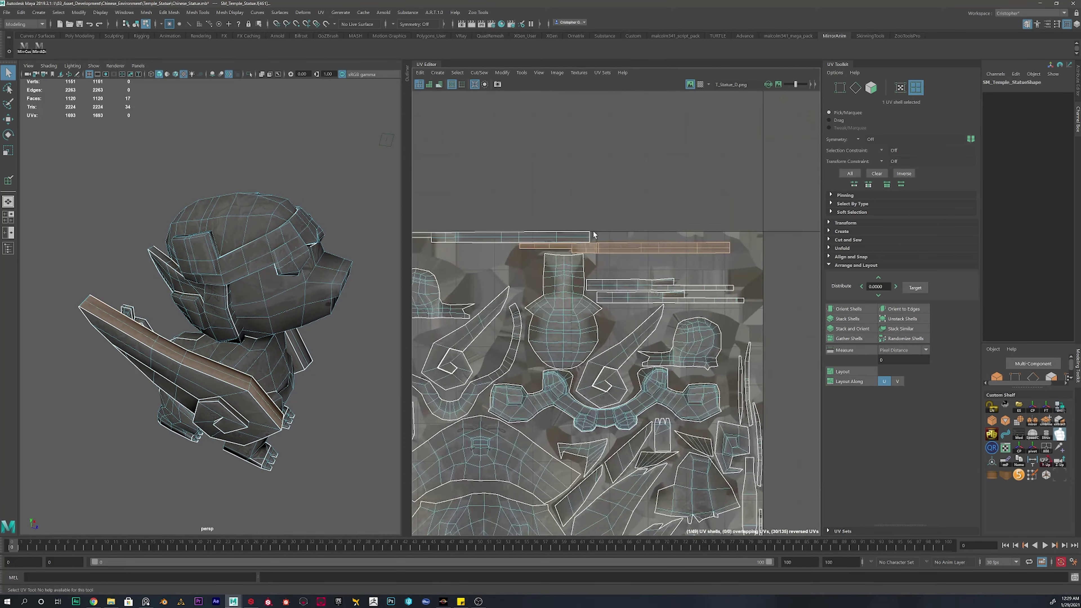
Step: Select the thin stepped strip shell near the upper edge of the UV layout and inspect its matching faces along the wing's underside
scroll(594, 235, "up", 2)
middle_click_drag(634, 246, 654, 225, "alt")
left_click(702, 280)
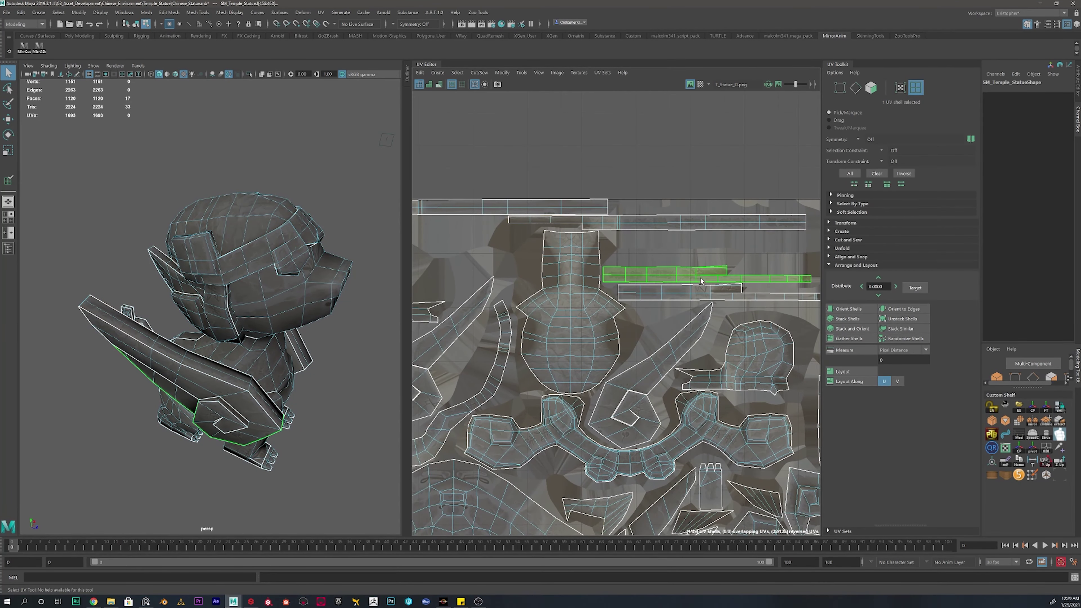
left_click_drag(179, 293, 277, 324, "alt")
left_click_drag(251, 422, 230, 426, "alt")
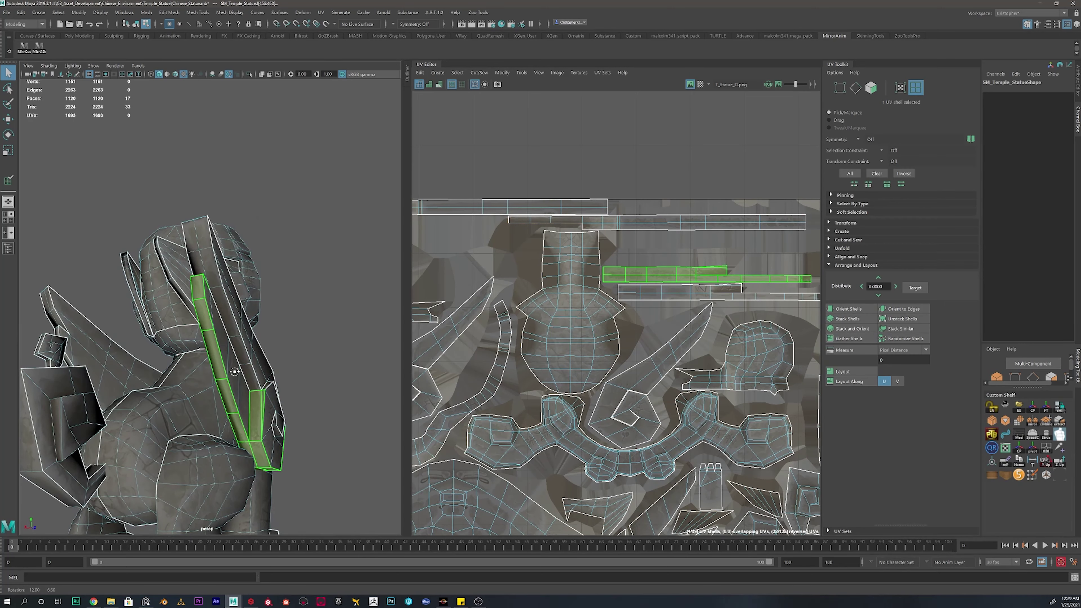
middle_click_drag(225, 426, 255, 307, "alt")
left_click_drag(255, 340, 245, 346, "alt")
Step: Inspect the hind leg's arched shell, then select the square spiral shell near the layout's right edge and examine its faces on the tail
middle_click_drag(733, 328, 700, 322, "alt")
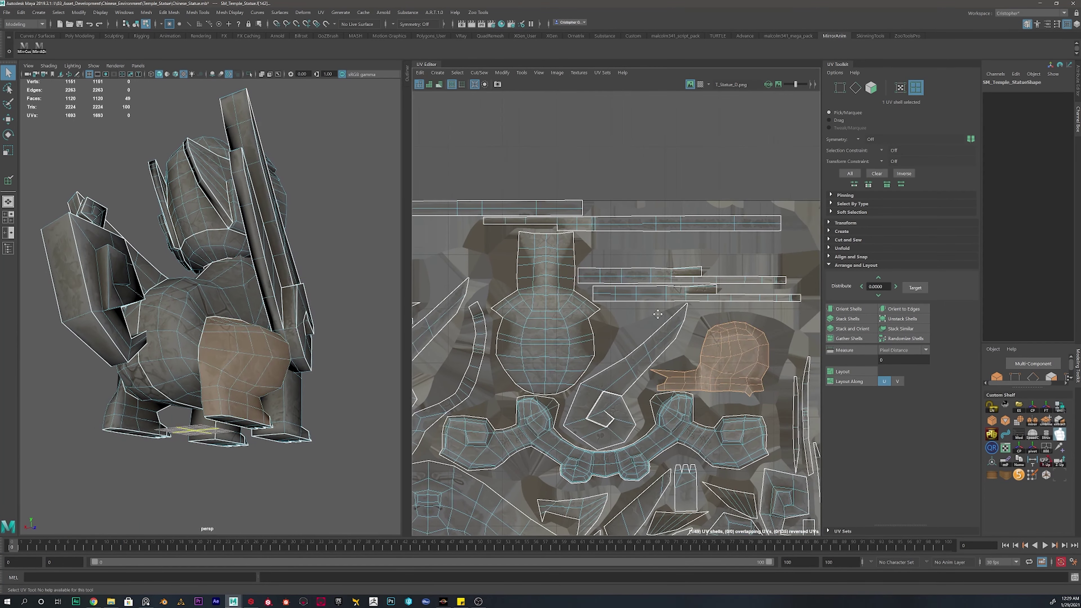
right_click_drag(655, 310, 746, 370, "alt")
middle_click_drag(746, 371, 645, 283, "alt")
middle_click_drag(699, 332, 653, 178, "alt")
left_click(710, 346)
left_click_drag(298, 315, 196, 306, "alt")
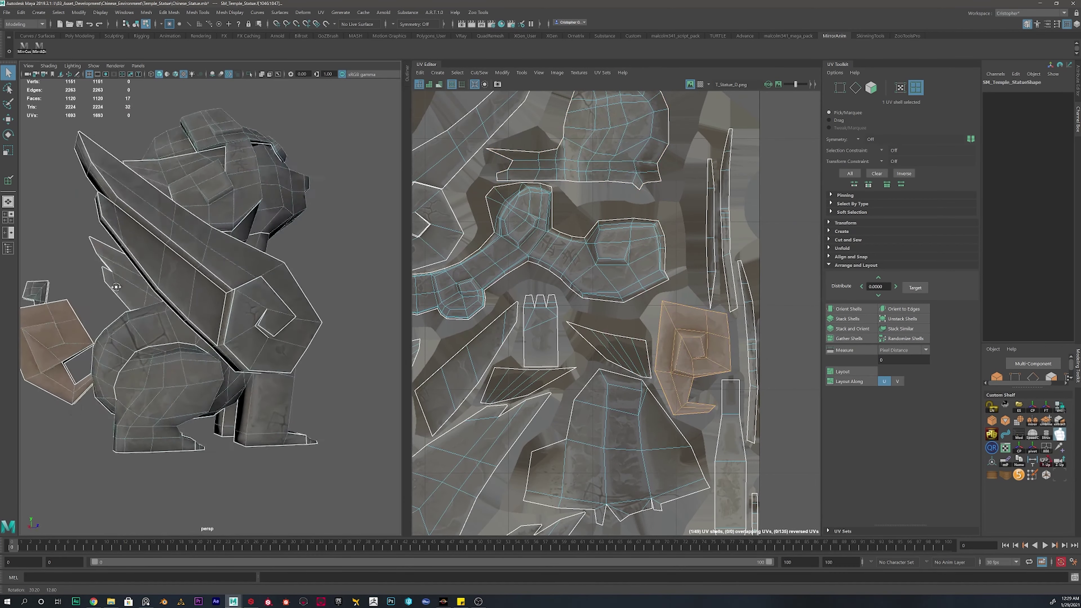
middle_click_drag(141, 289, 309, 297, "alt")
scroll(308, 296, "up", 5)
scroll(281, 334, "down", 1)
scroll(282, 335, "down", 6)
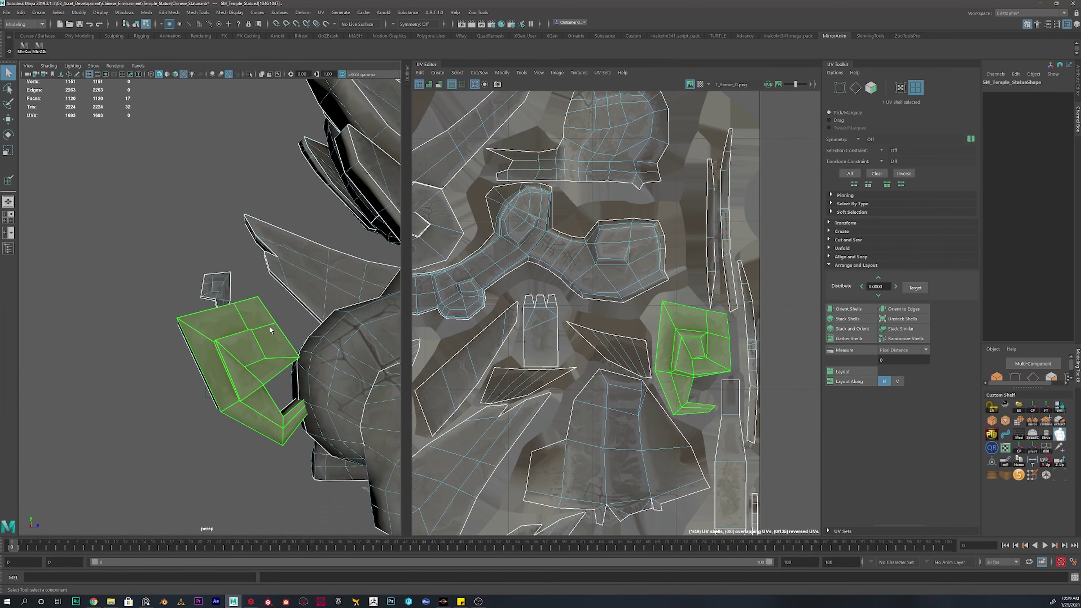
Step: Clear the shell selection, return to object mode, and select the whole statue to show its complete UV layout
left_click(172, 264)
scroll(259, 297, "down", 6)
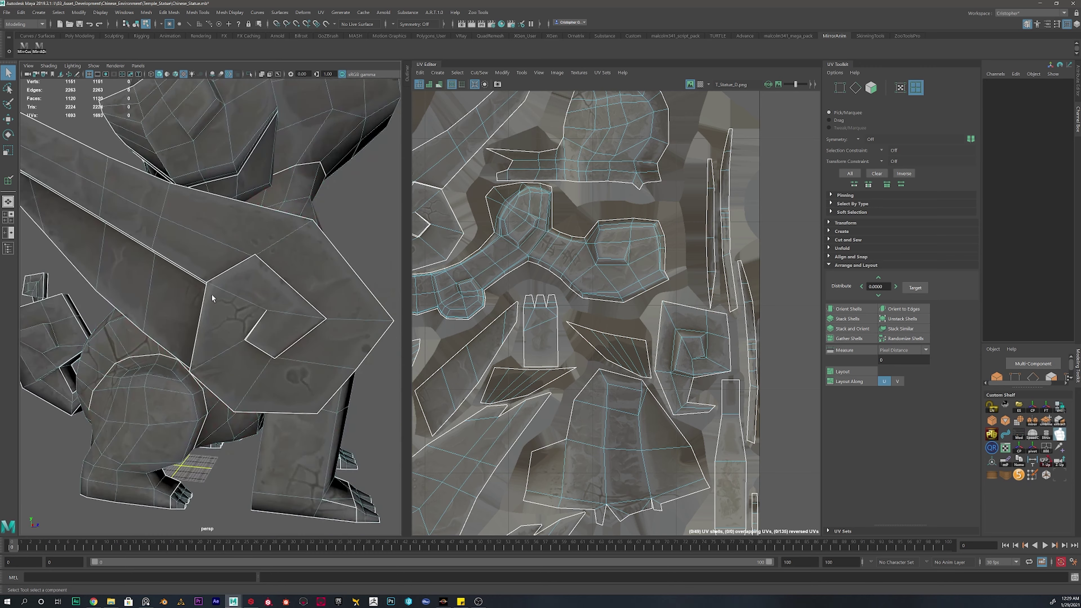
right_click_drag(224, 278, 259, 265)
right_click_drag(579, 244, 503, 238, "alt")
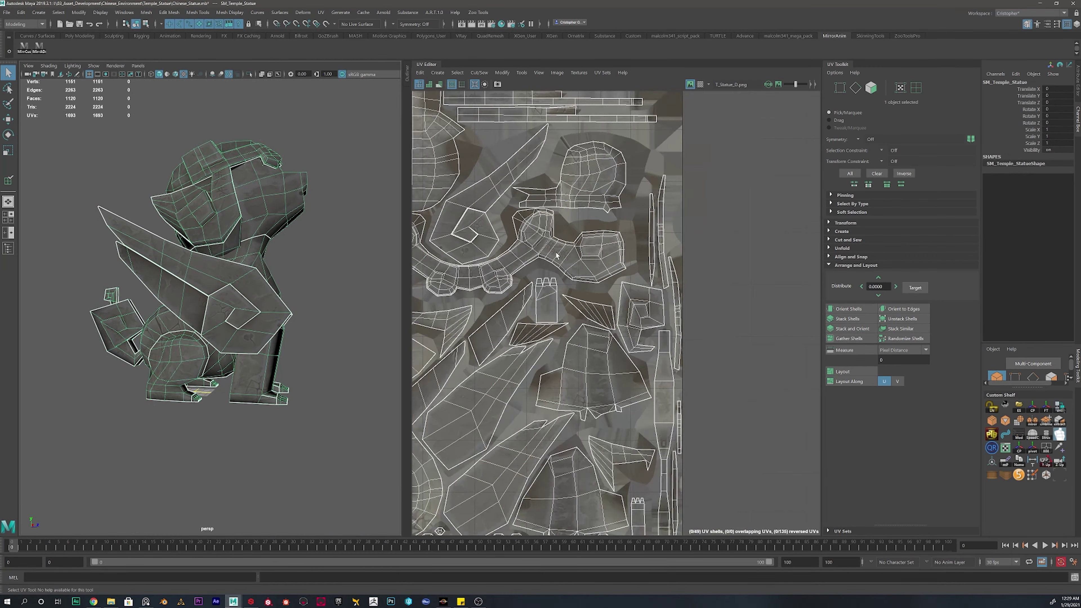
middle_click_drag(502, 239, 605, 256, "alt")
right_click_drag(605, 255, 561, 261, "alt")
middle_click_drag(561, 262, 606, 264, "alt")
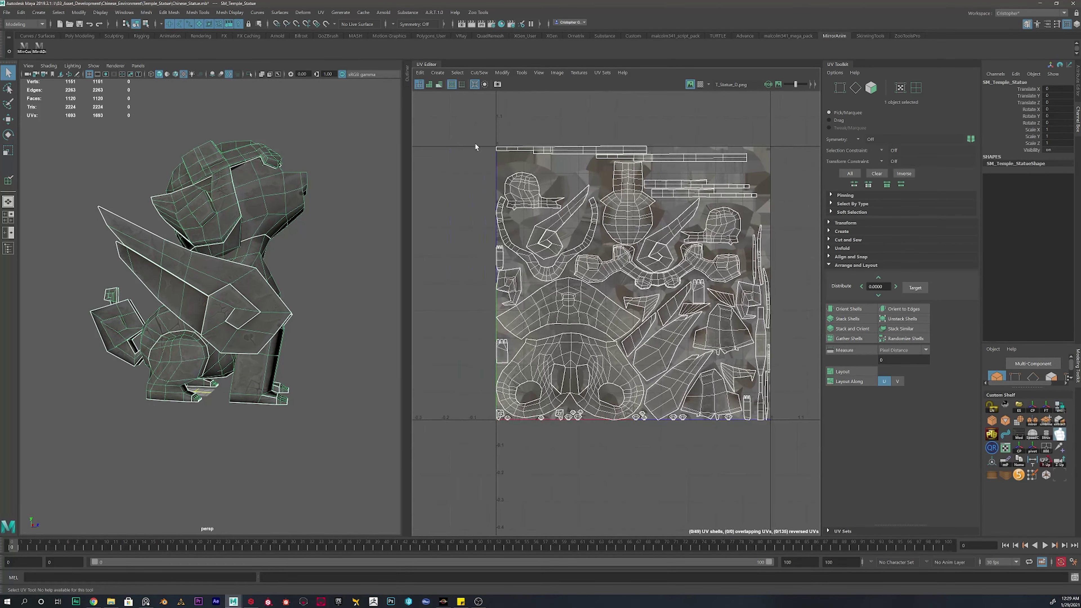
Step: Turn on UV distortion shading and compare the stretched and compressed areas of the face shell with the statue's snout
left_click(440, 85)
scroll(622, 264, "up", 5)
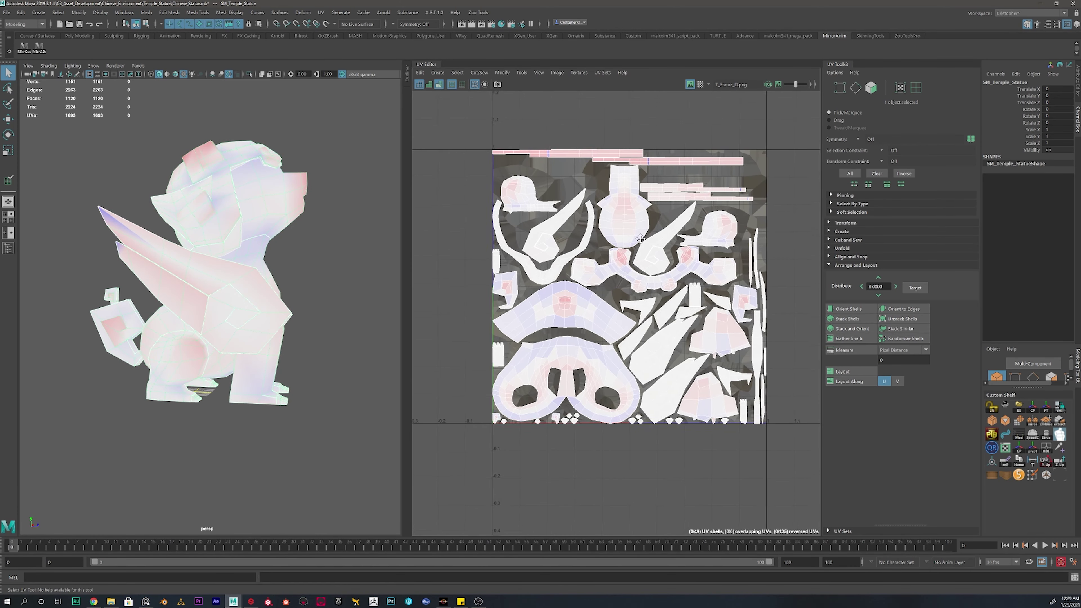
scroll(623, 265, "up", 2)
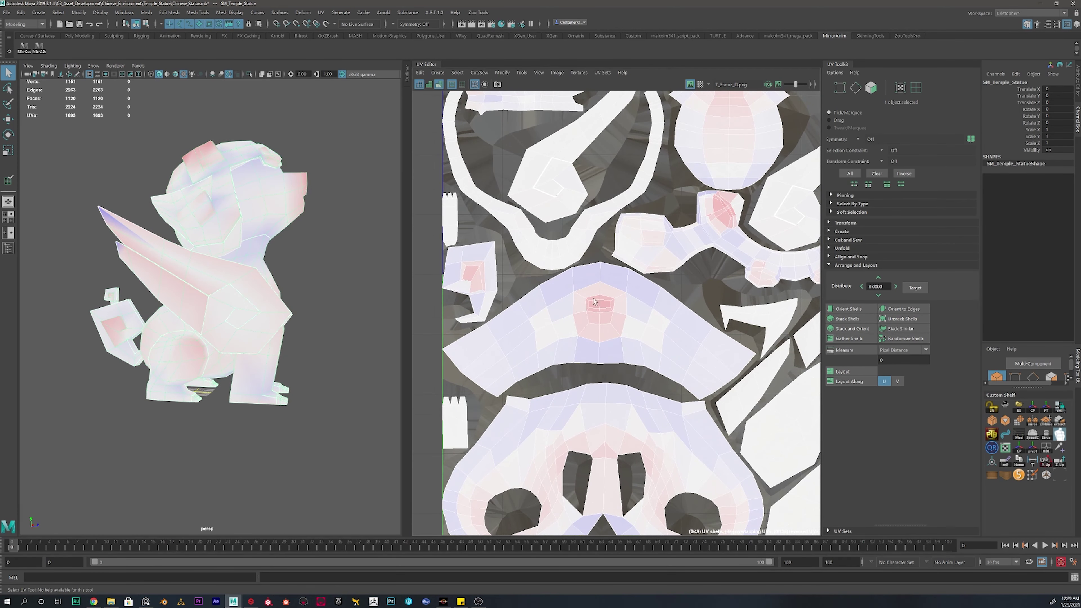
left_click_drag(326, 206, 258, 200, "alt")
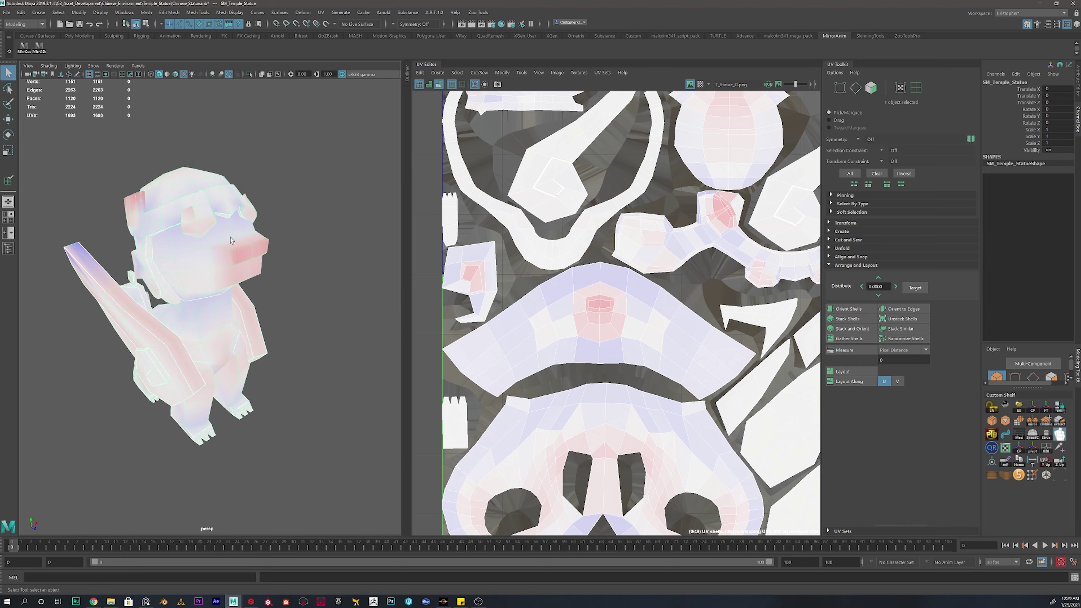
scroll(273, 211, "up", 4)
Step: Turn off UV distortion shading and deselect the statue to inspect the plain texture on its face and body
left_click(439, 84)
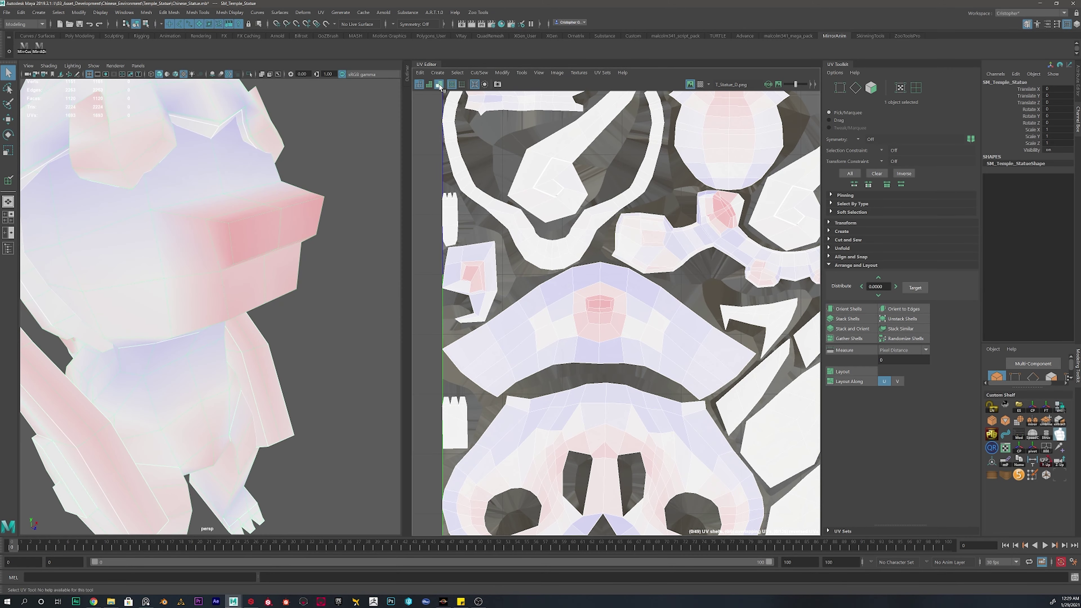
mouse_move(255, 205)
left_mouse_down("alt")
mouse_move(296, 180)
mouse_move(294, 167)
mouse_move(247, 183)
left_mouse_up("alt")
scroll(295, 166, "down", 5)
right_click_drag(149, 215, 188, 206)
left_click(262, 191)
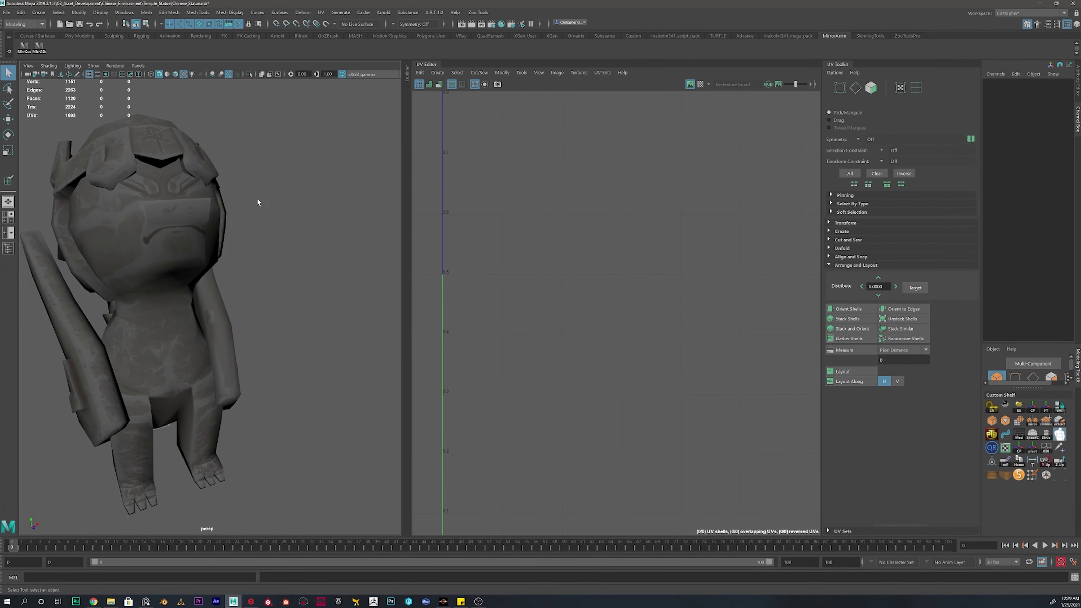
left_click_drag(258, 202, 302, 191, "alt")
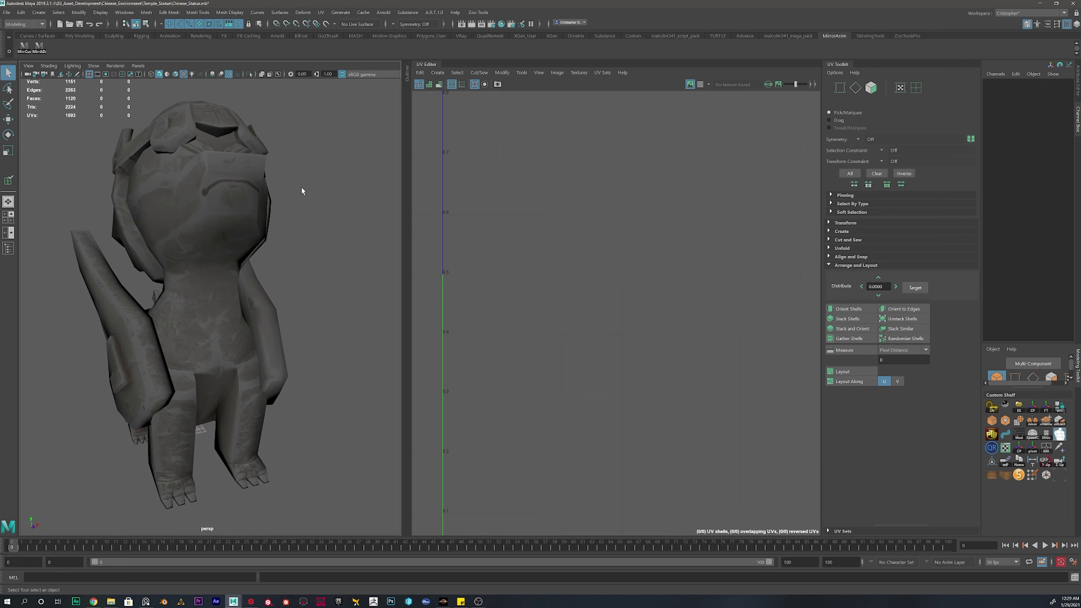
Step: Compare the statue's wireframe with its plain texture by restoring, clearing, and remaking the object selection
key("ctrl+z")
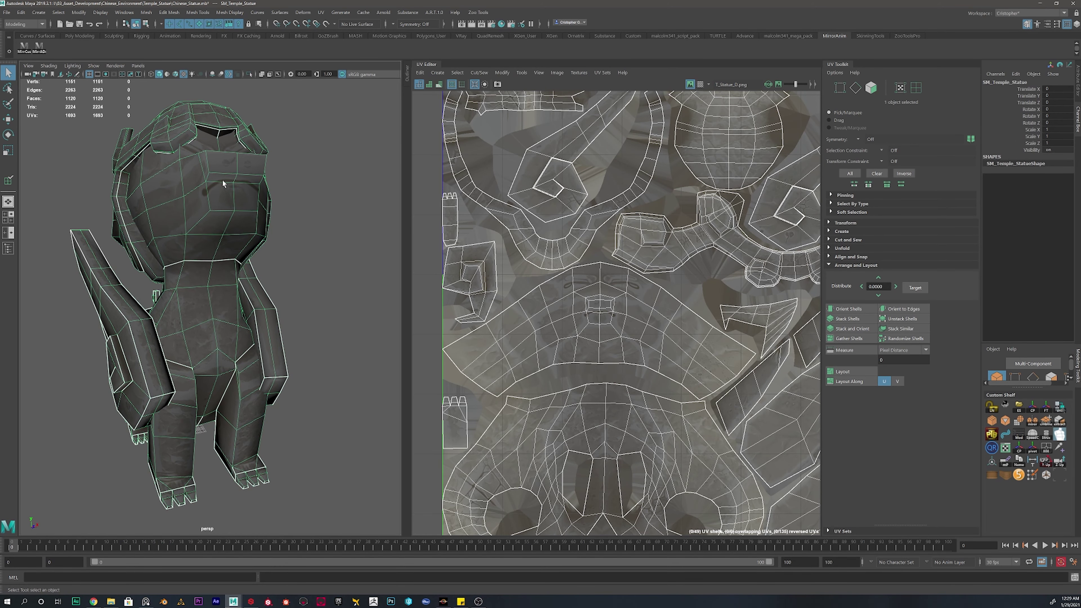
left_click_drag(222, 185, 228, 183, "alt")
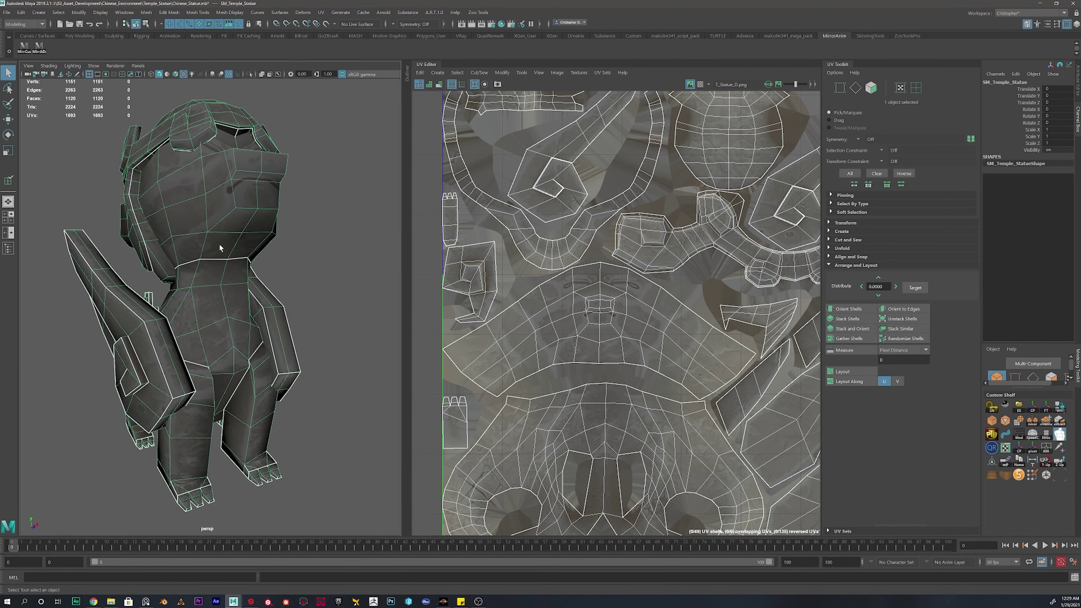
left_click(285, 281)
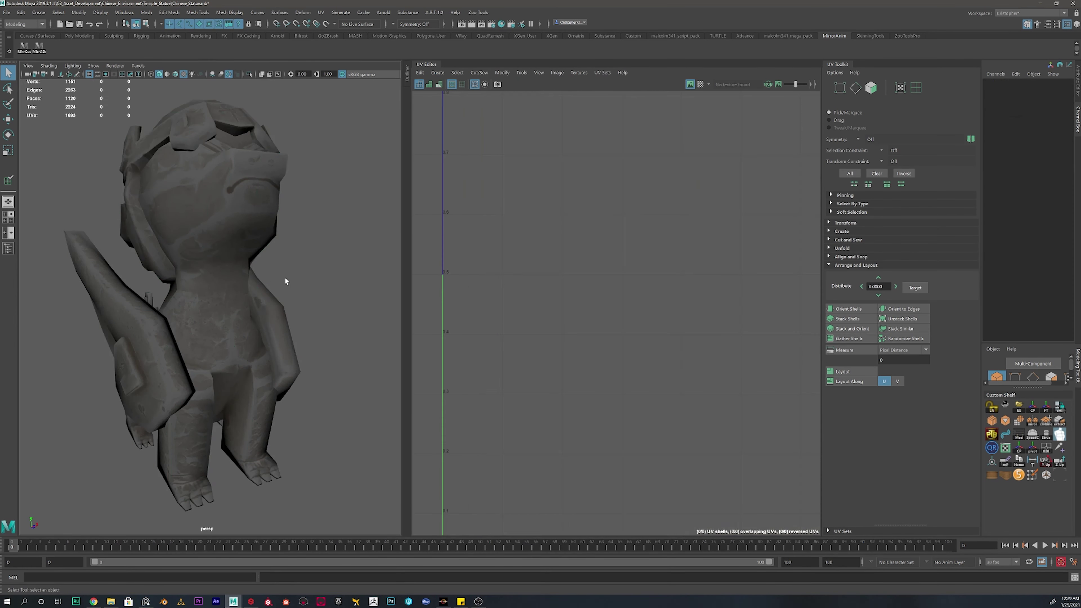
left_click(225, 323)
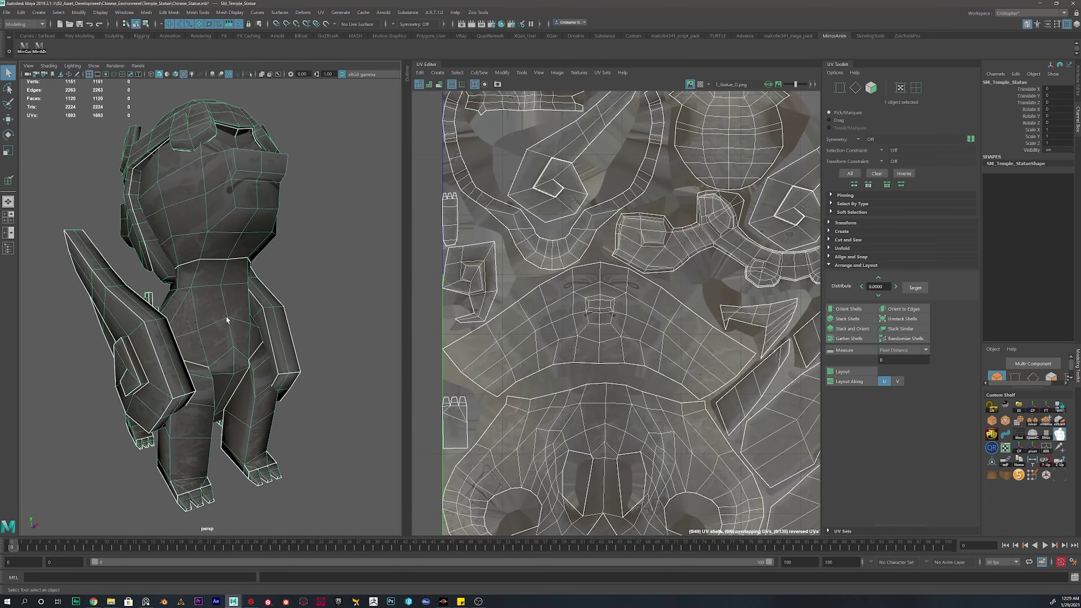
Step: Show the UV distortion shading again across the layout and statue, and deselect the statue to compare its texture from the front
left_click(439, 85)
scroll(595, 265, "down", 2)
mouse_move(615, 277)
middle_mouse_down("alt")
mouse_move(526, 312)
mouse_move(592, 392)
mouse_move(632, 410)
middle_mouse_up("alt")
mouse_move(248, 289)
left_mouse_down("alt")
mouse_move(374, 290)
mouse_move(253, 285)
mouse_move(299, 292)
mouse_move(277, 286)
left_mouse_up("alt")
right_click_drag(266, 224, 332, 191)
left_click(192, 220)
left_click_drag(194, 223, 251, 241, "alt")
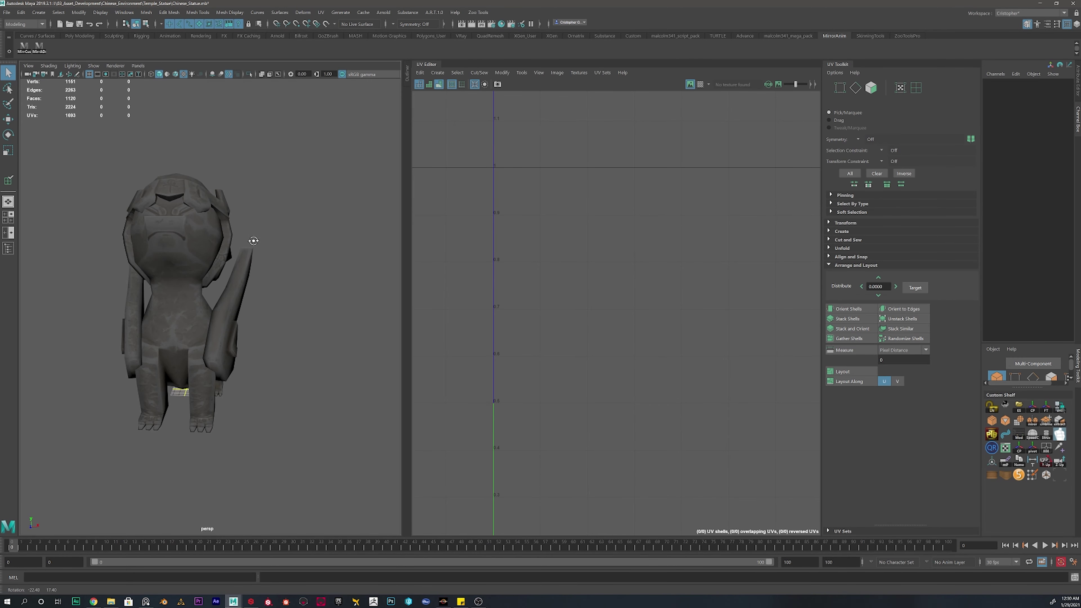
Step: Examine the texture detail up close on the wing's spiral carving for visible stretching
scroll(203, 280, "up", 5)
left_click_drag(188, 280, 238, 259, "alt")
scroll(184, 264, "down", 6)
scroll(242, 266, "up", 6)
middle_click_drag(239, 260, 276, 296, "alt")
scroll(207, 245, "up", 10)
right_click_drag(277, 297, 280, 312, "alt")
scroll(280, 314, "down", 10)
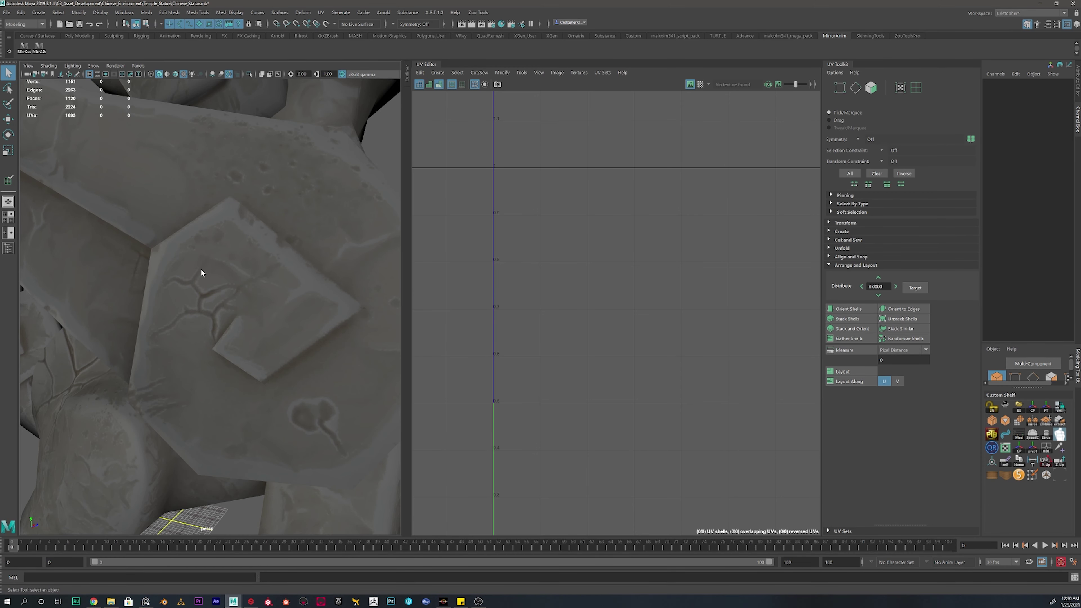
Step: Reselect the statue and compare the distortion colours on its wing, front and head with the UV shells
left_click(285, 289)
scroll(636, 405, "up", 3)
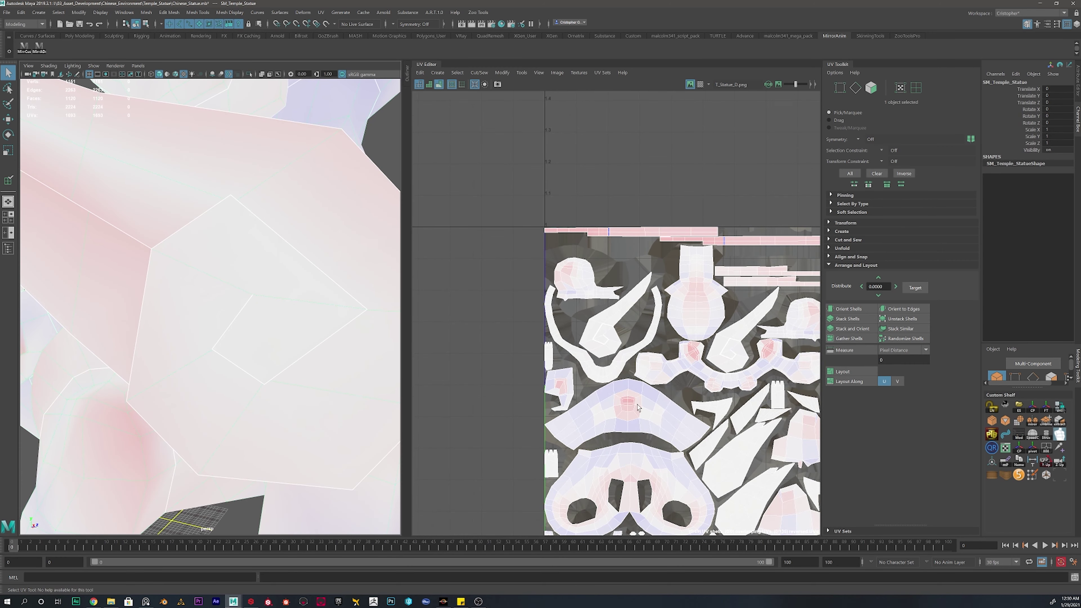
middle_click_drag(765, 357, 663, 290, "alt")
scroll(662, 341, "up", 2)
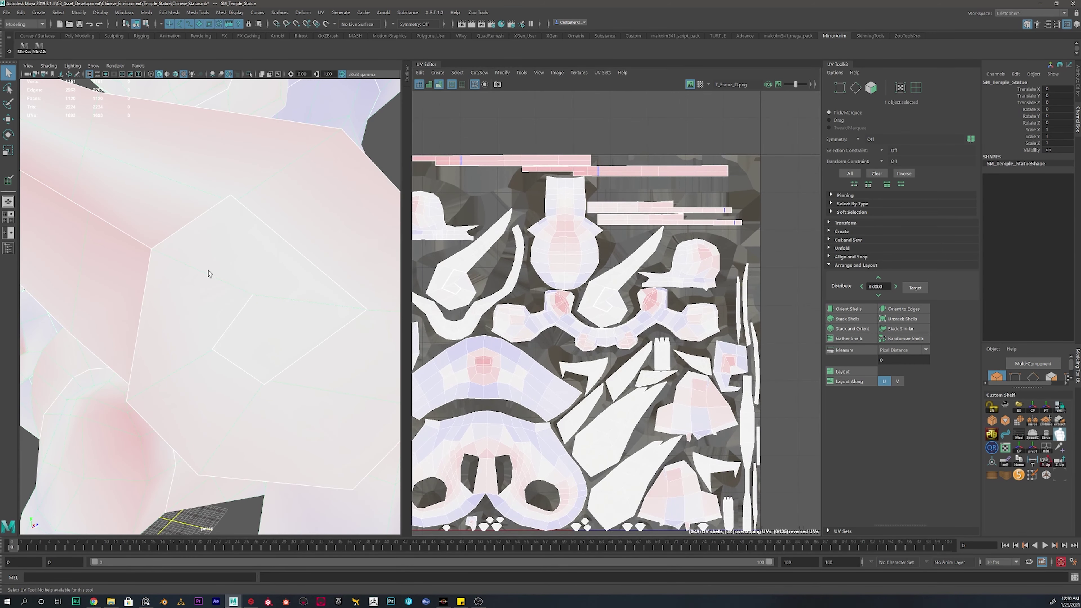
scroll(290, 255, "down", 8)
left_click_drag(290, 255, 214, 253, "alt")
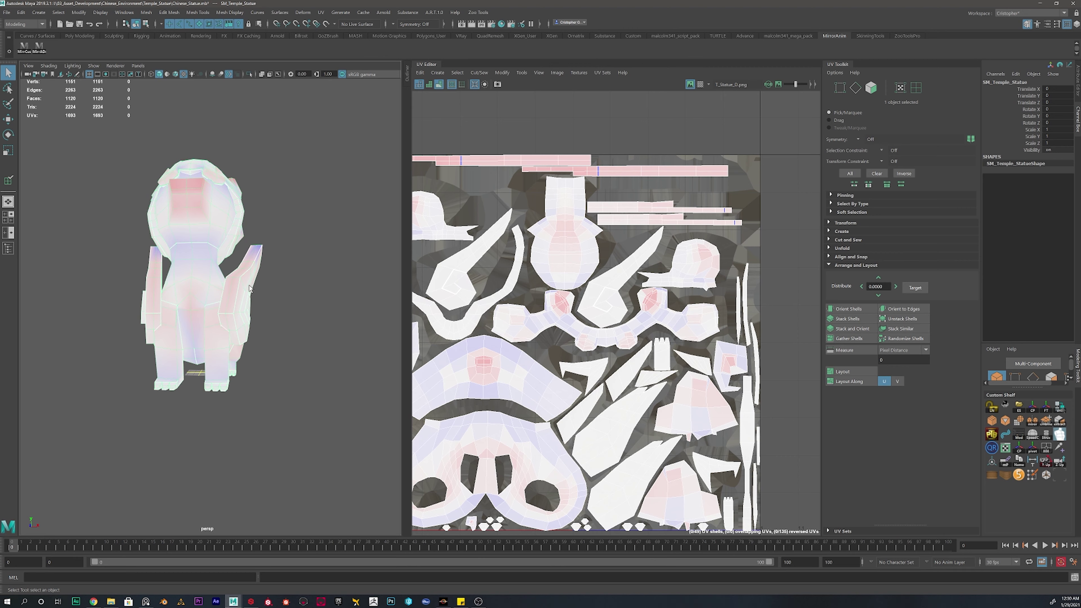
left_click_drag(251, 292, 226, 217, "alt")
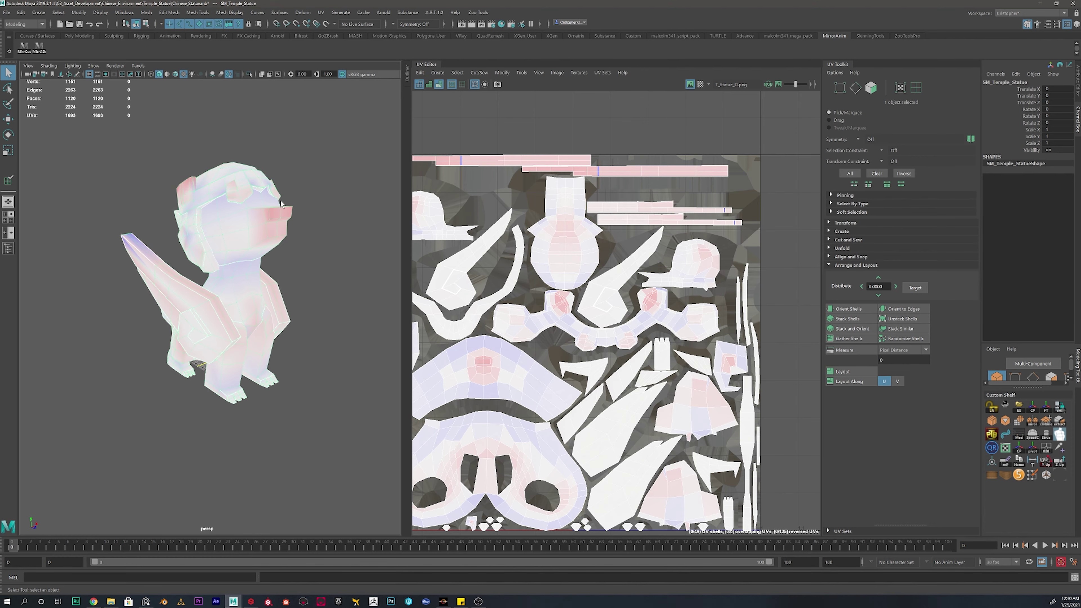
Step: Select the curved headgear band's UV shell and turn off the distortion shading
scroll(226, 217, "up", 3)
middle_click_drag(238, 176, 234, 211, "alt")
scroll(472, 217, "up", 1)
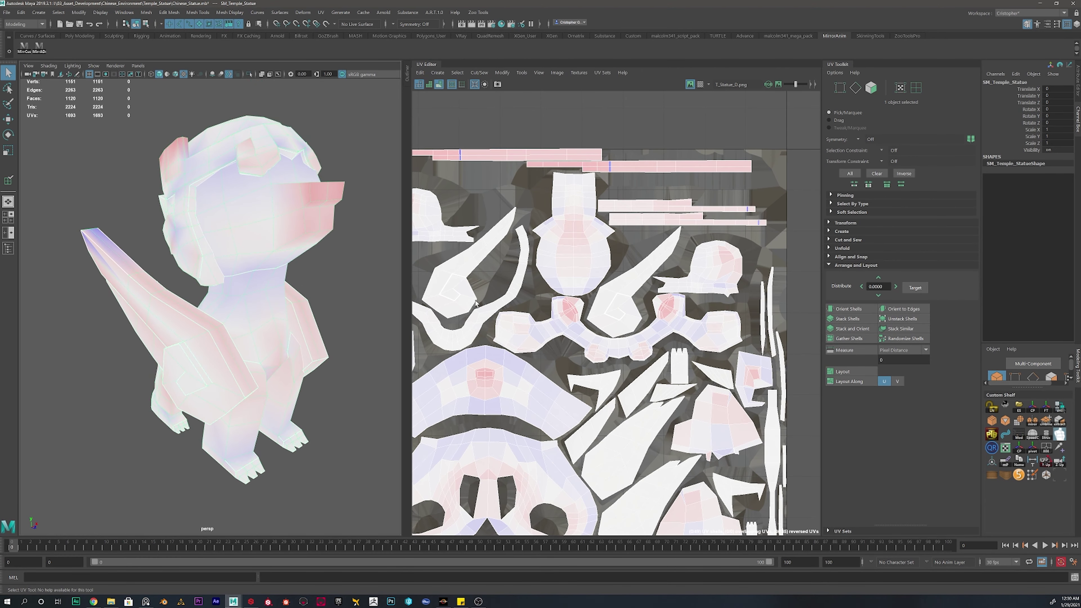
right_click_drag(569, 334, 537, 322)
left_click(566, 327)
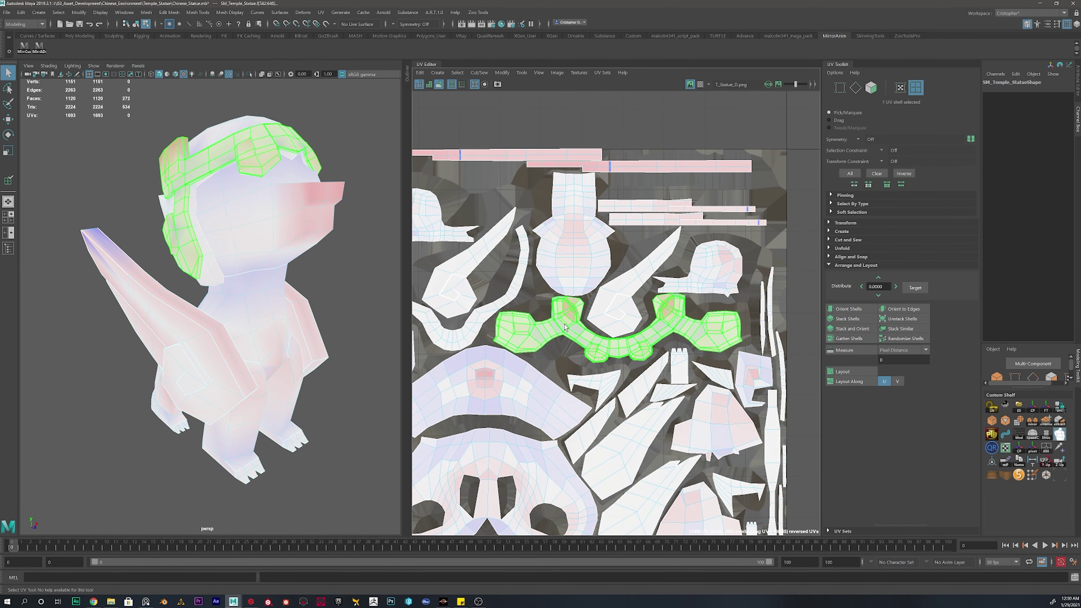
key("5")
key("4")
left_click(439, 84)
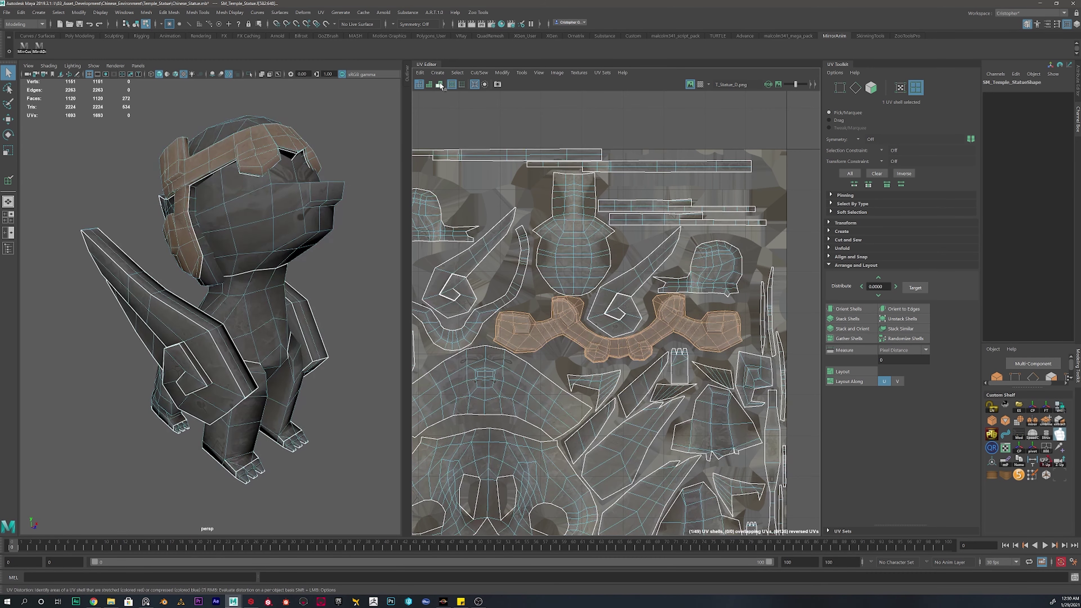
Step: Reselect the headgear band shell and inspect how its raised ornaments wrap around both sides of the statue's head
scroll(269, 170, "up", 3)
middle_click_drag(266, 143, 255, 256, "alt")
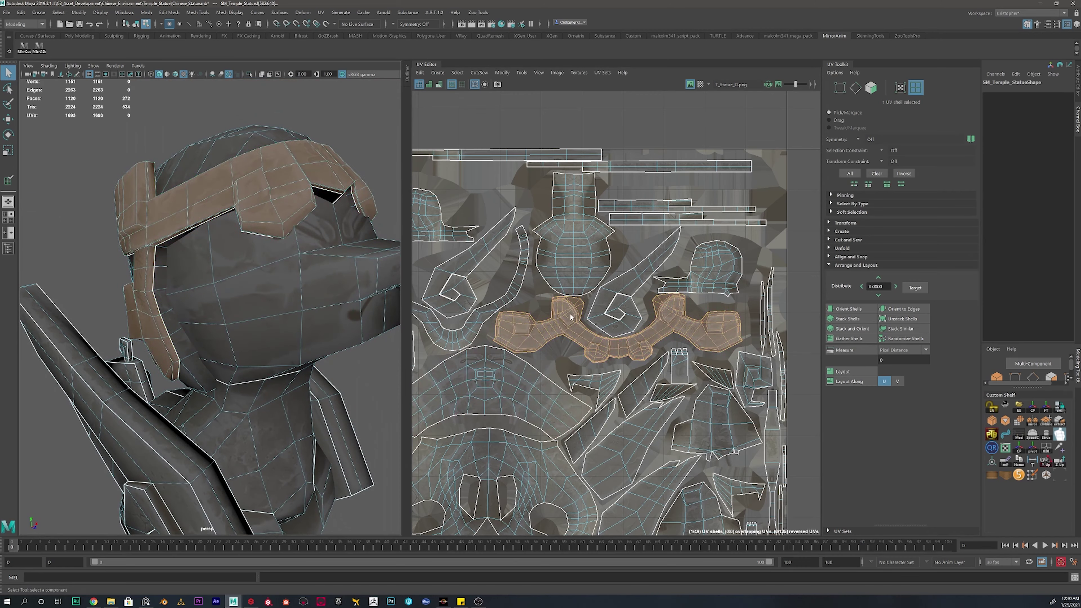
right_click_drag(558, 313, 529, 302)
left_click(552, 310)
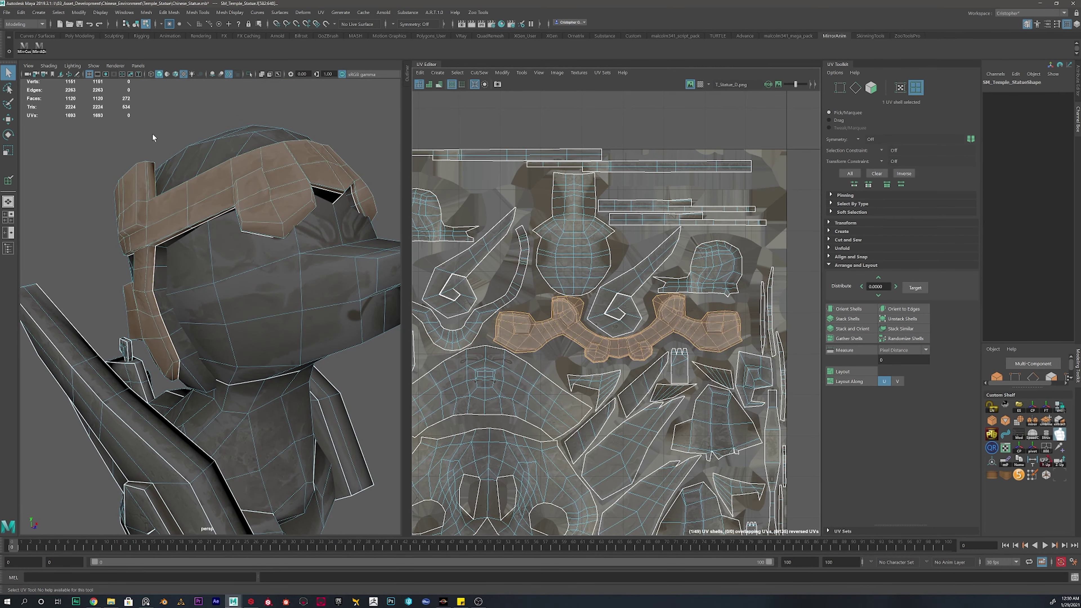
scroll(252, 207, "down", 3)
mouse_move(252, 207)
left_mouse_down("alt")
mouse_move(187, 221)
mouse_move(234, 212)
left_mouse_up("alt")
scroll(206, 211, "up", 5)
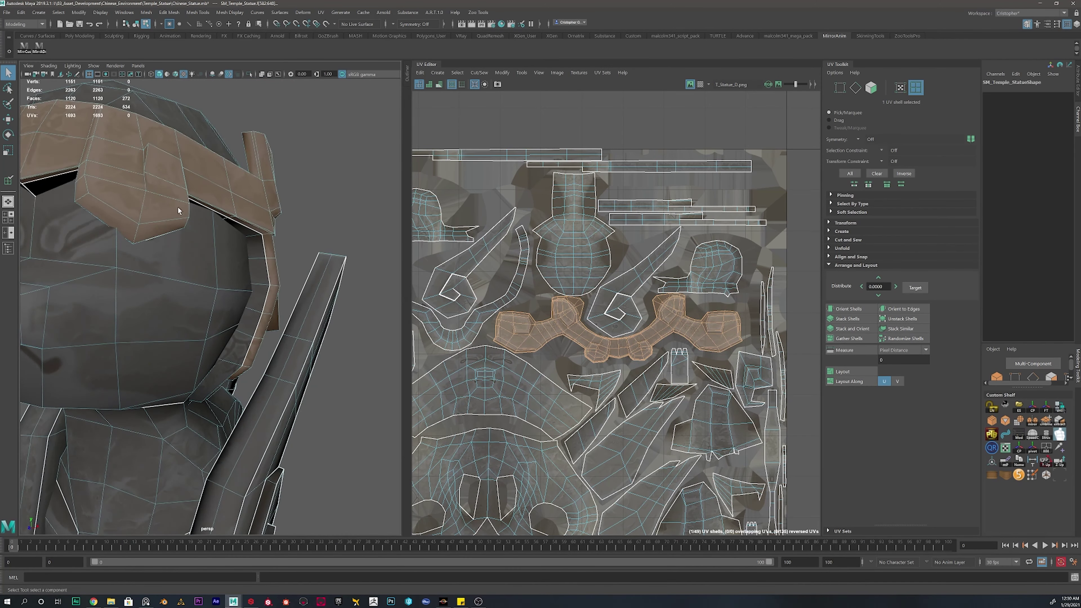
middle_click_drag(178, 210, 182, 194, "alt")
middle_click_drag(182, 194, 187, 232, "alt")
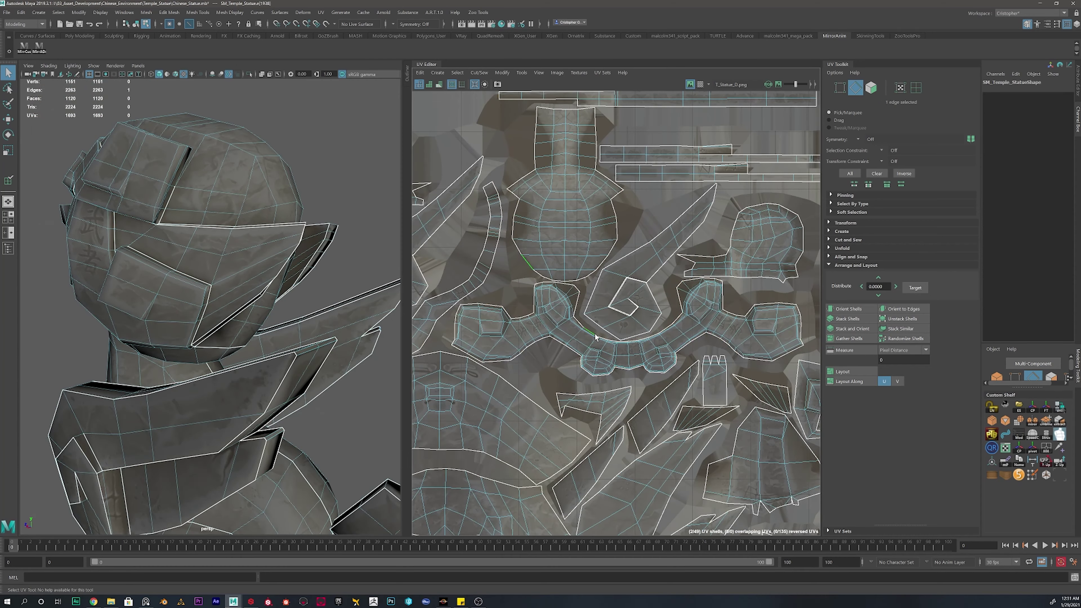
Step: Select the headgear shell's border edges, convert them to the full shell, and select the neighbouring bulb-shaped shell covering the head's back
double_click(596, 334)
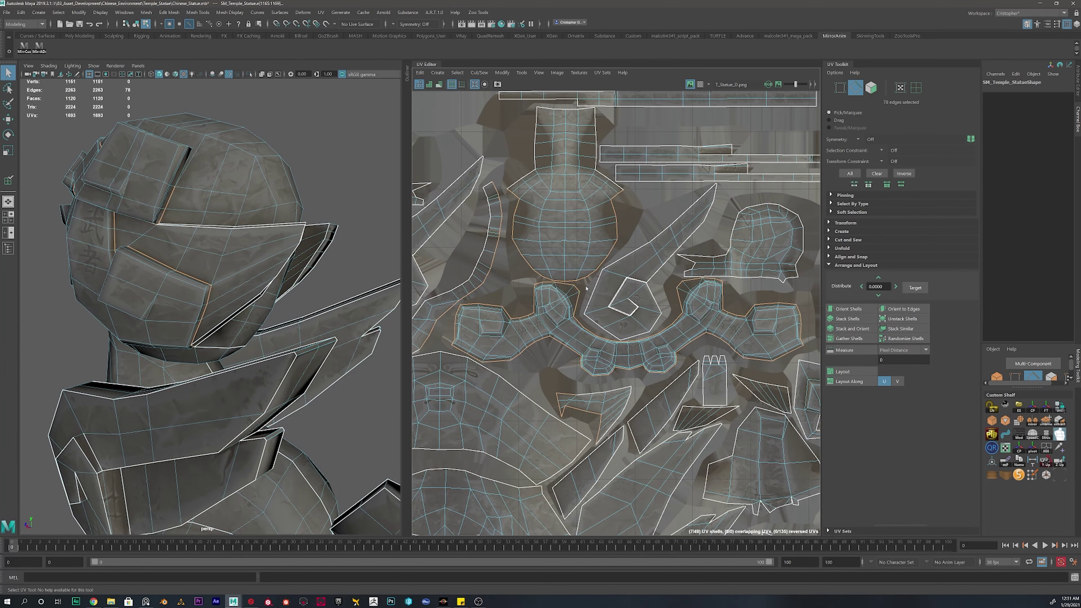
right_click_drag(587, 288, 645, 308, "shift")
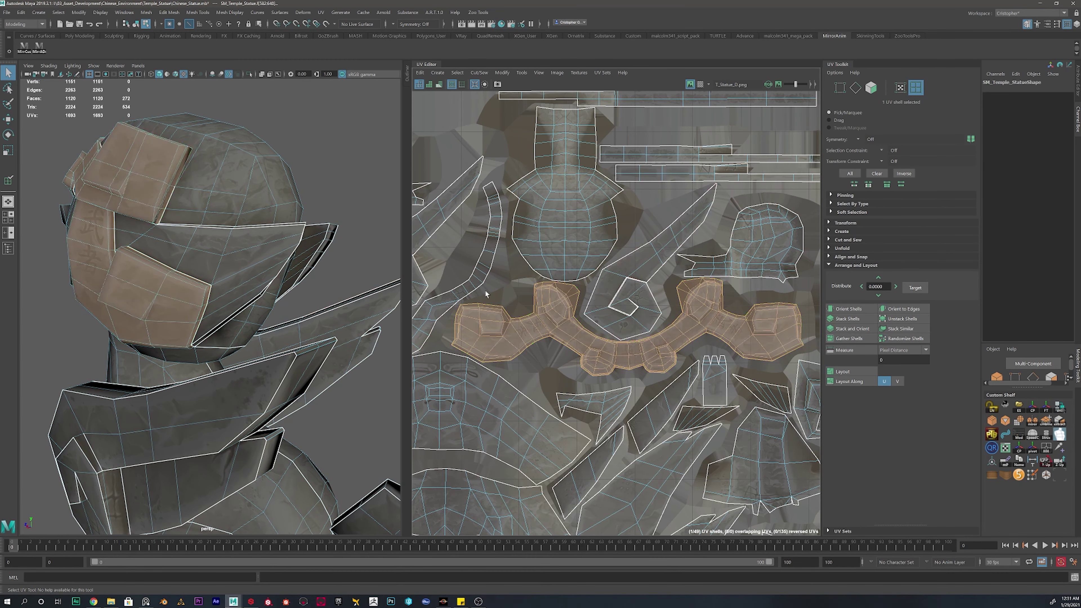
key("a")
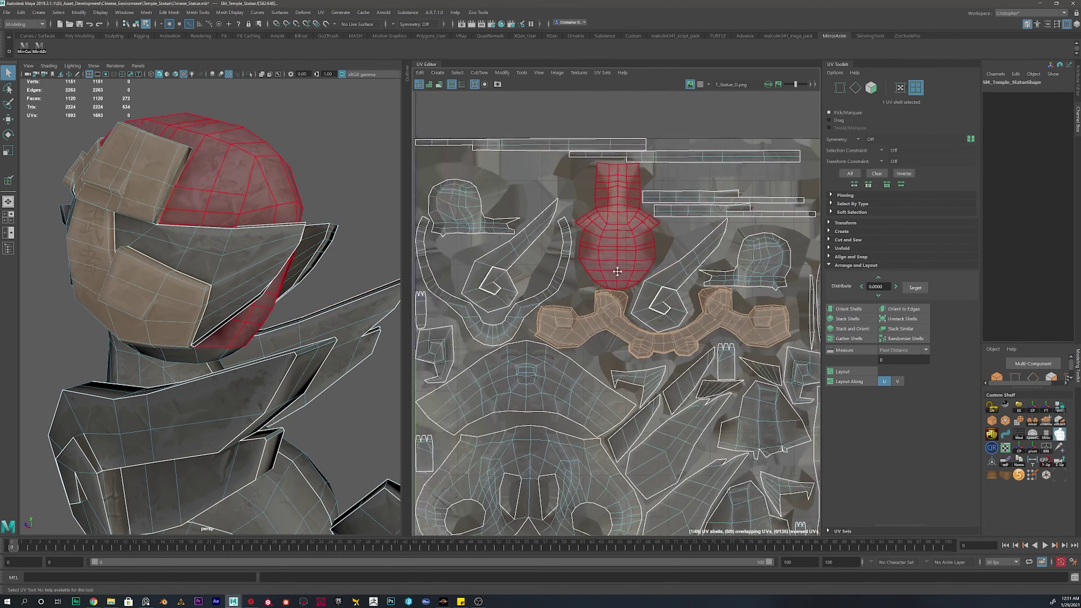
left_click(621, 263)
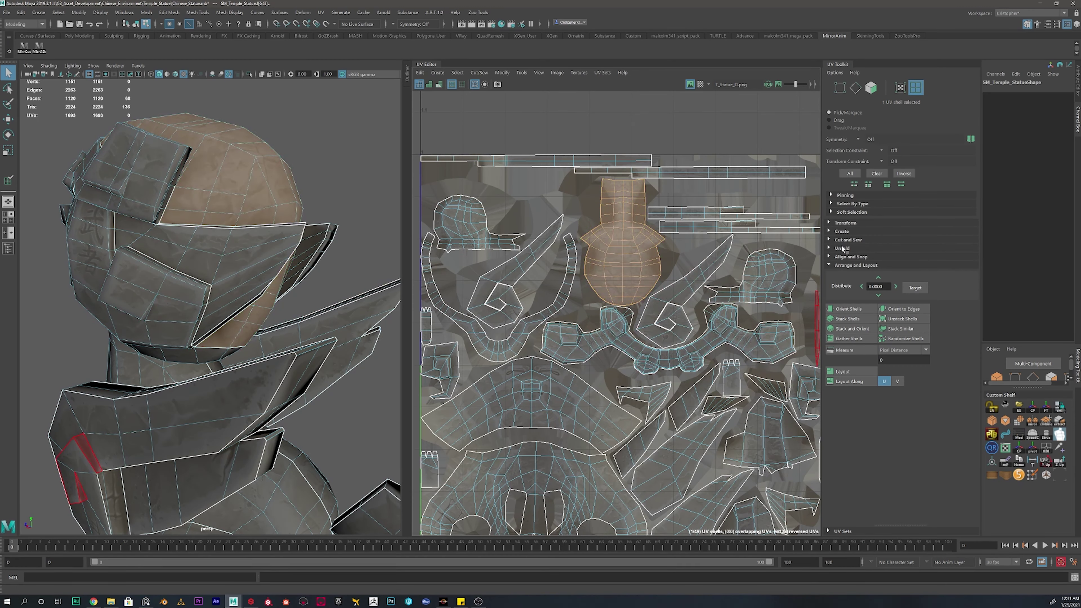
Step: Try unfolding the curved headgear band's UV shell and undo the unfold
left_click(839, 266)
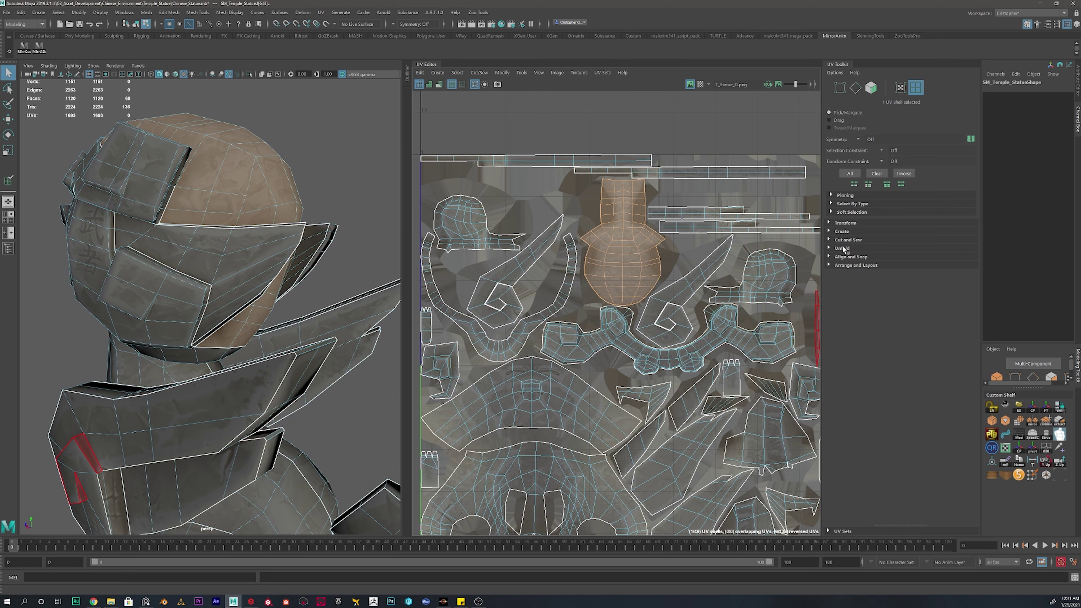
left_click(842, 247)
left_click(607, 241)
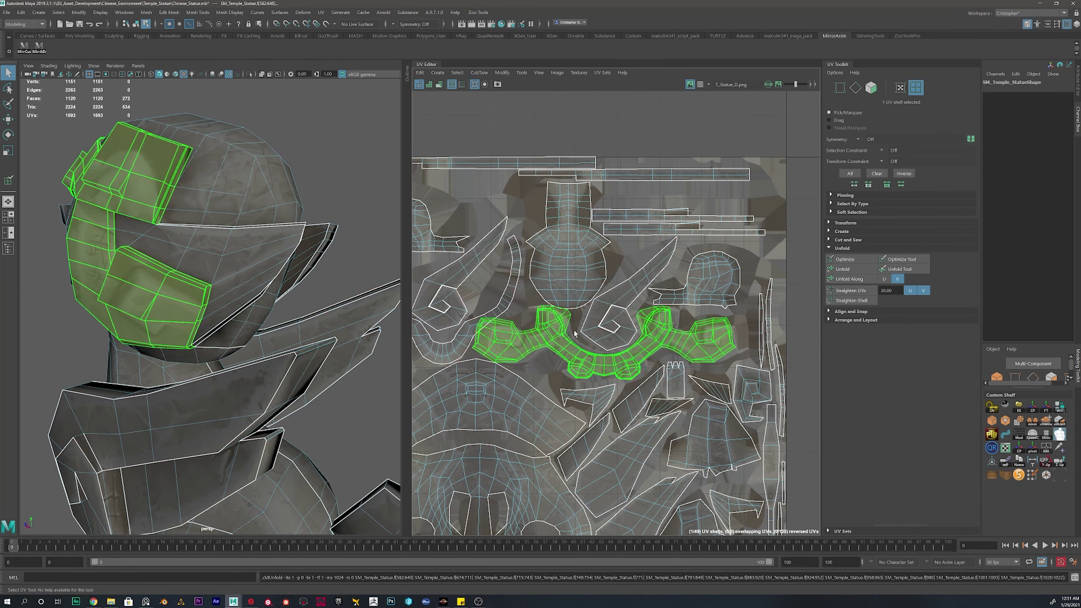
key("ctrl+z")
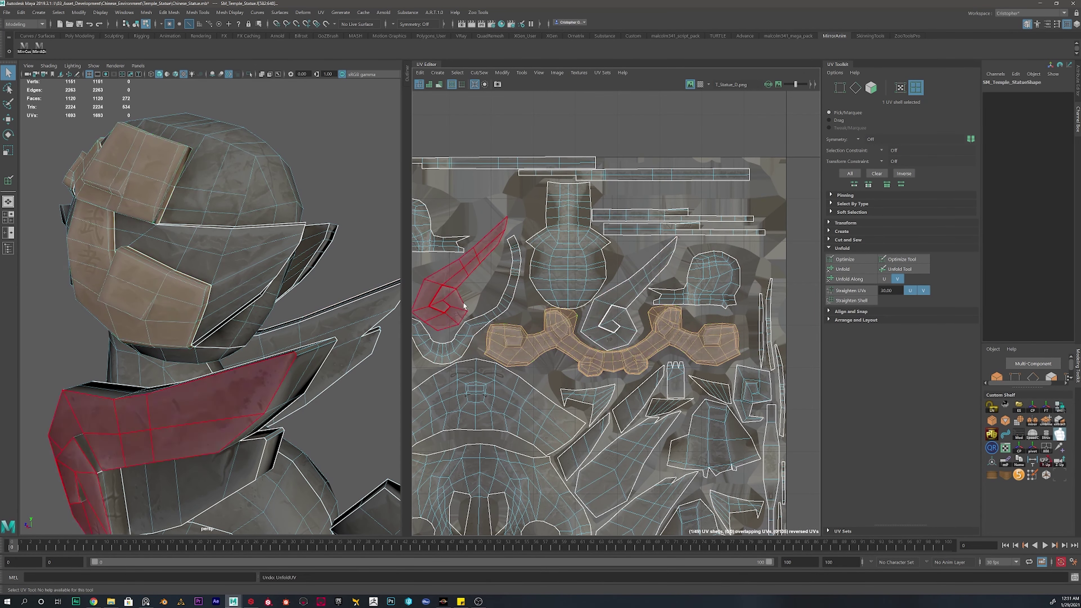
Step: Return to object selection and view the whole statue beside its full UV layout
left_click_drag(99, 220, 170, 167, "alt")
right_click_drag(171, 167, 215, 150)
right_click_drag(215, 150, 145, 261, "alt")
left_click_drag(145, 261, 281, 366, "alt")
left_click_drag(139, 288, 111, 289, "alt")
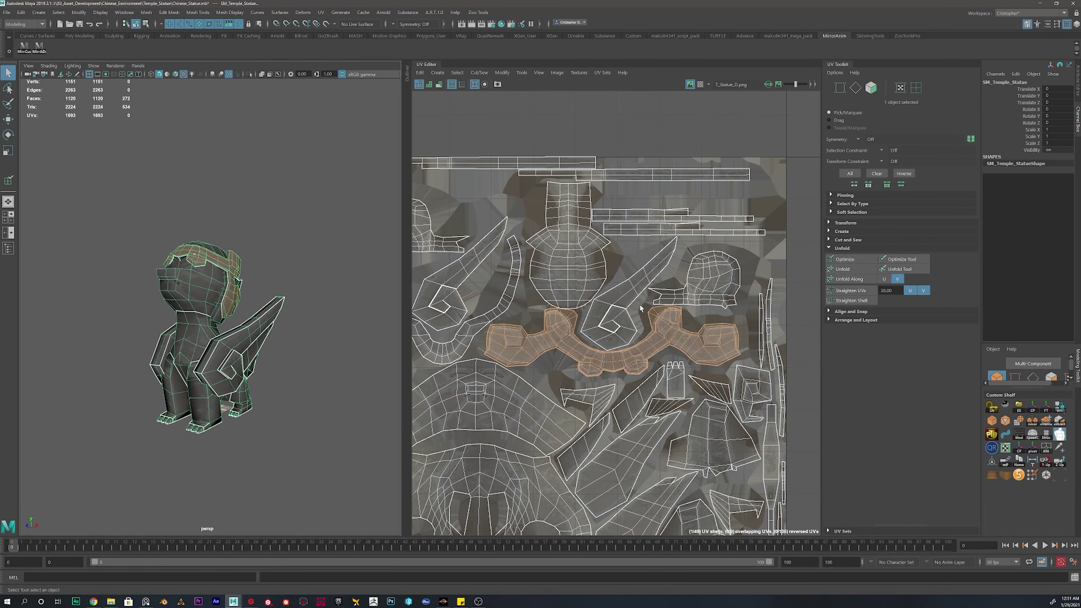
right_click_drag(577, 320, 565, 341, "alt")
middle_click_drag(565, 341, 603, 289, "alt")
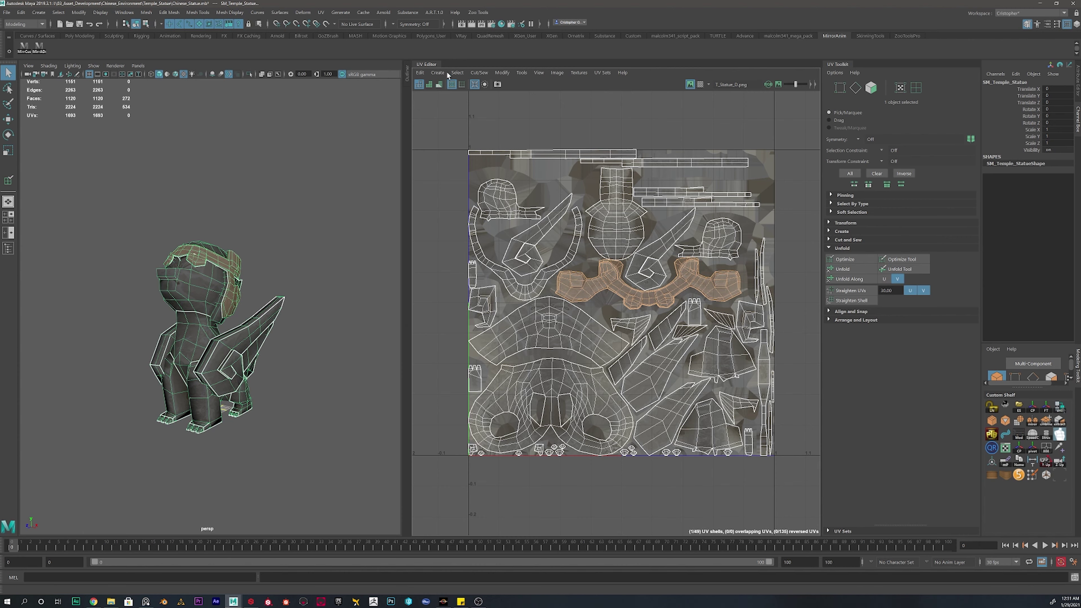
Step: Display the checker map on the temple statue and inspect the squares on its head, wings and body from several sides
left_click(700, 85)
left_click_drag(256, 304, 215, 320, "alt")
scroll(217, 332, "up", 4)
right_click_drag(219, 353, 249, 339)
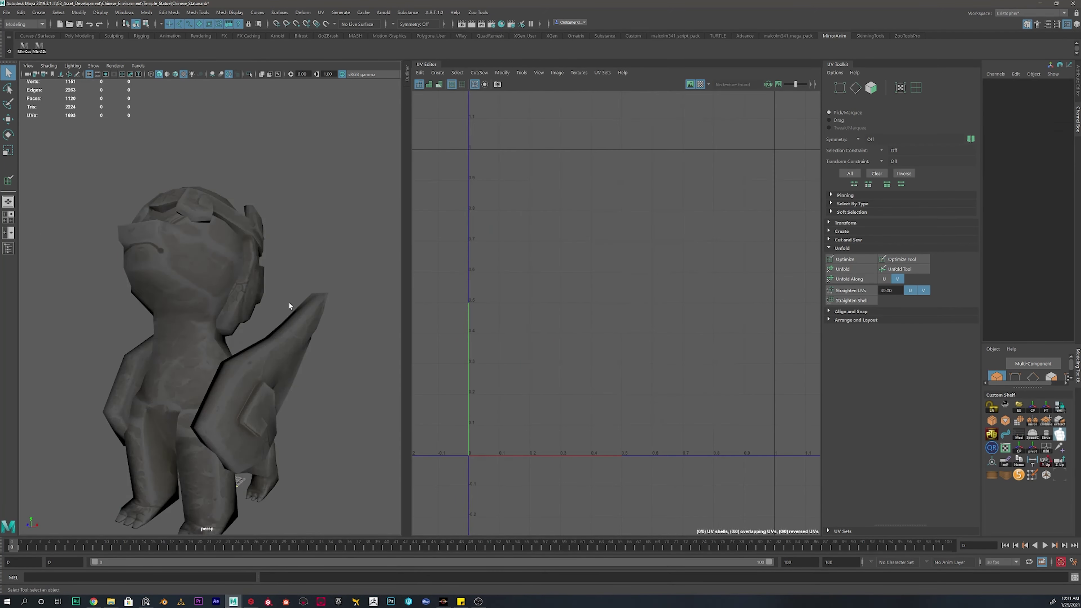
left_click_drag(294, 315, 253, 394, "alt")
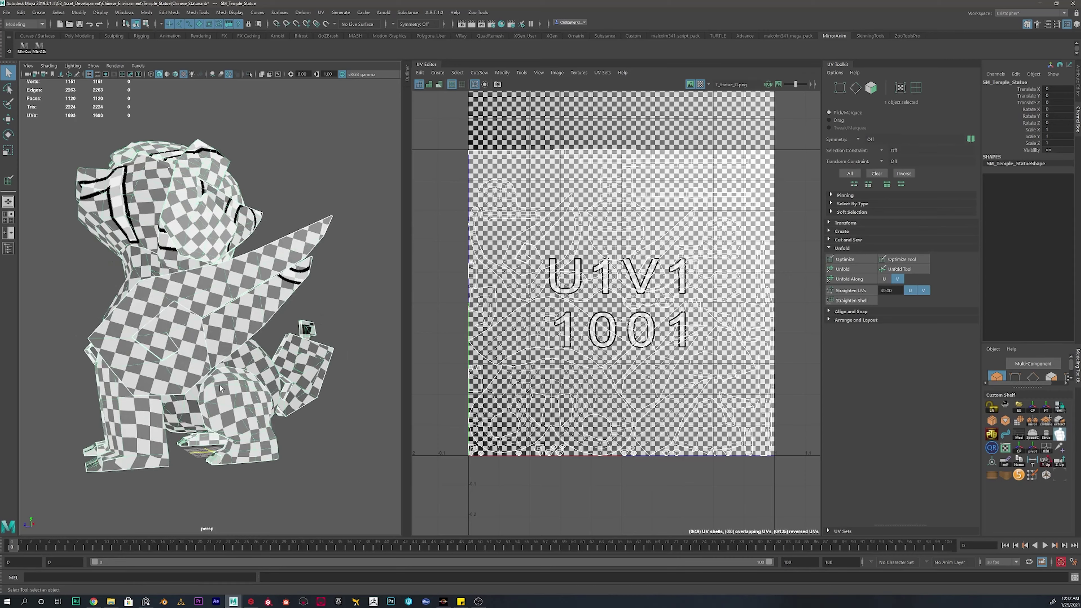
left_click_drag(229, 390, 204, 384, "alt")
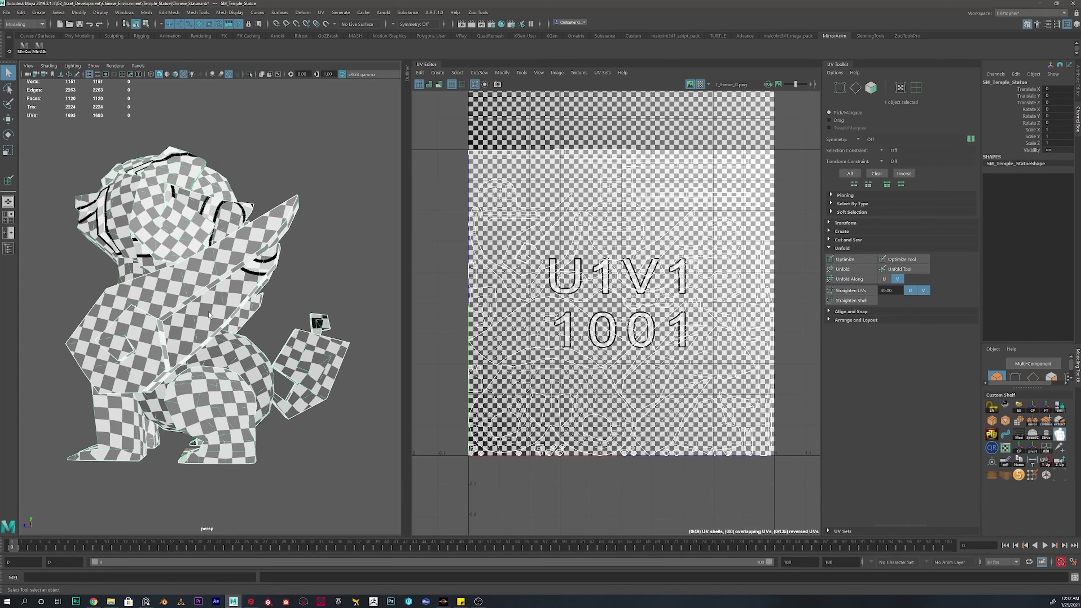
left_click_drag(195, 347, 250, 337, "alt")
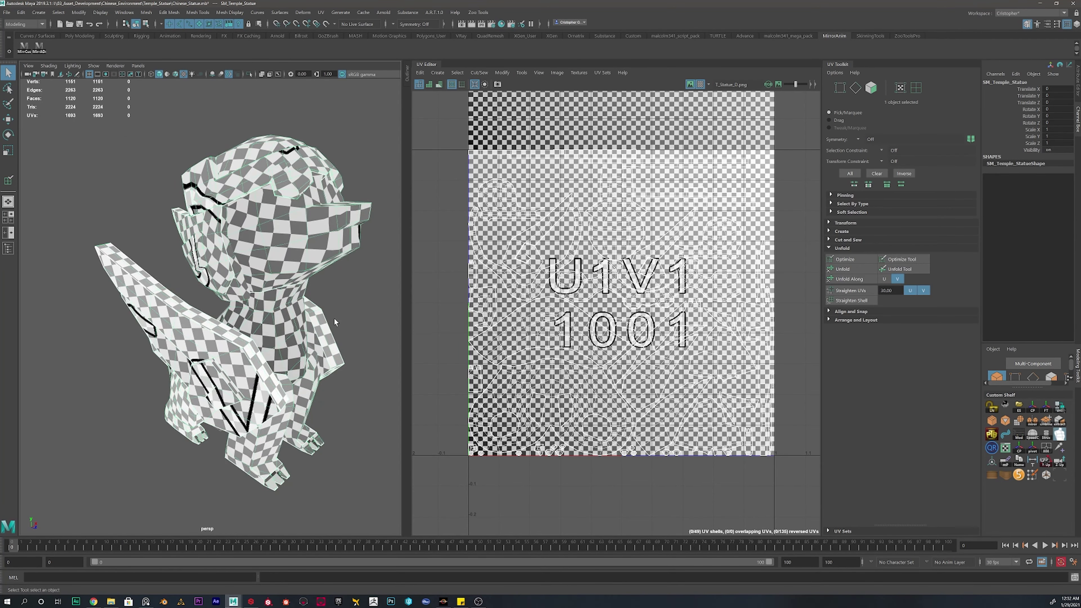
left_click_drag(335, 319, 303, 319, "alt")
Step: Open the recent SM_Candle.mb scene without saving the statue scene, and view the candle model from the side
left_click(7, 13)
mouse_move(34, 277)
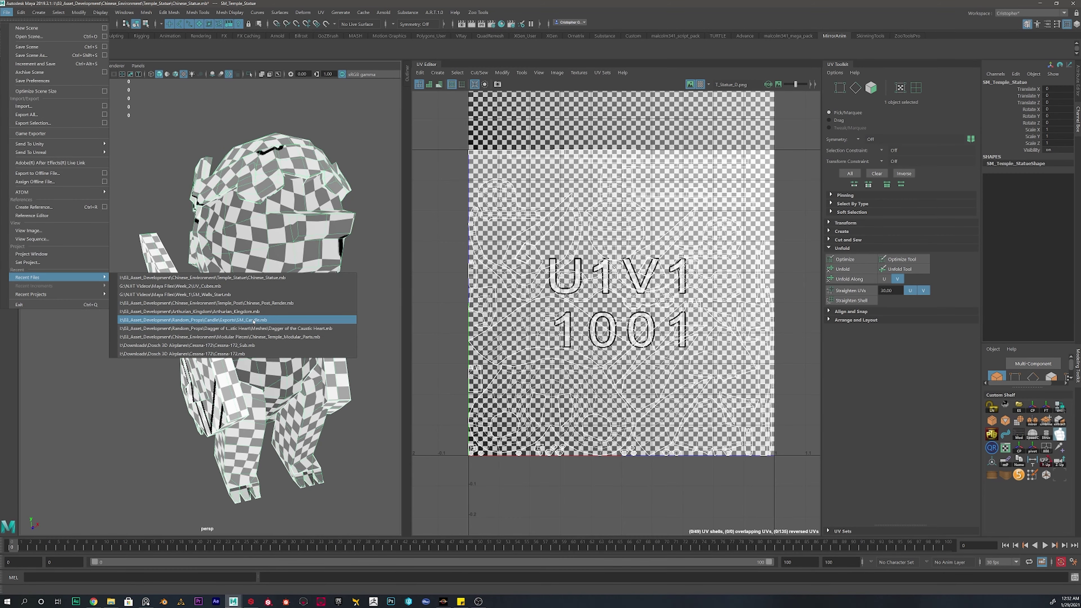
left_click(253, 320)
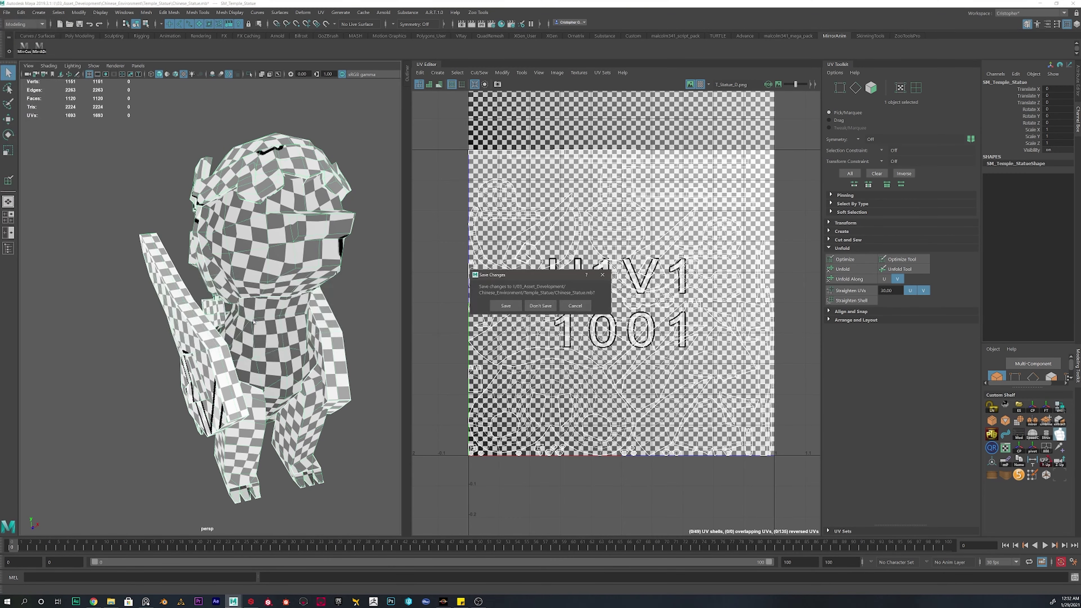
left_click(540, 305)
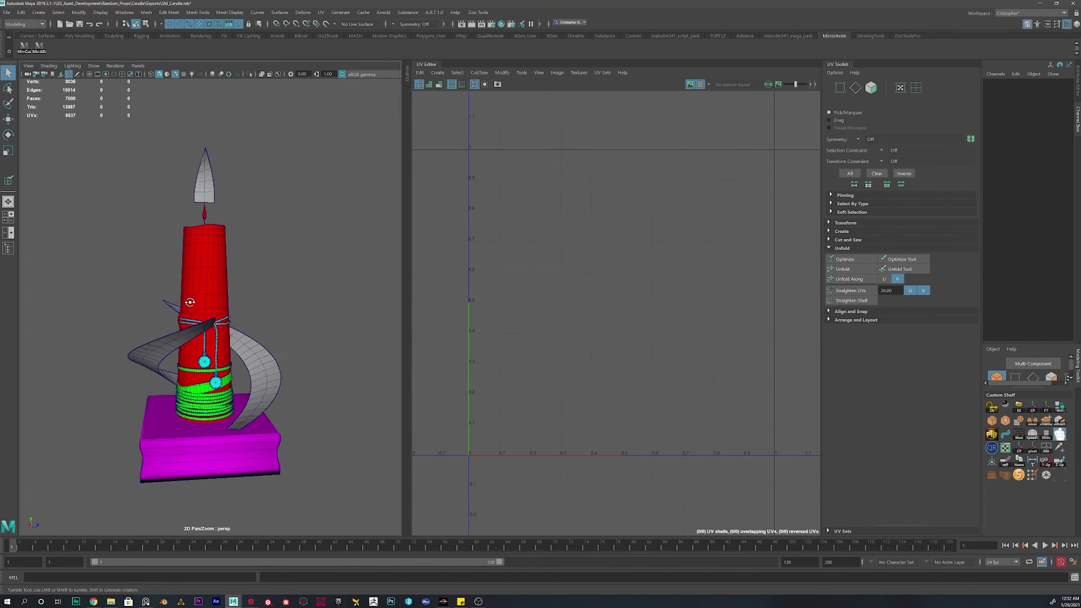
mouse_move(189, 302)
left_mouse_down("alt")
mouse_move(259, 300)
mouse_move(171, 297)
left_mouse_up("alt")
left_click_drag(230, 314, 194, 311, "alt")
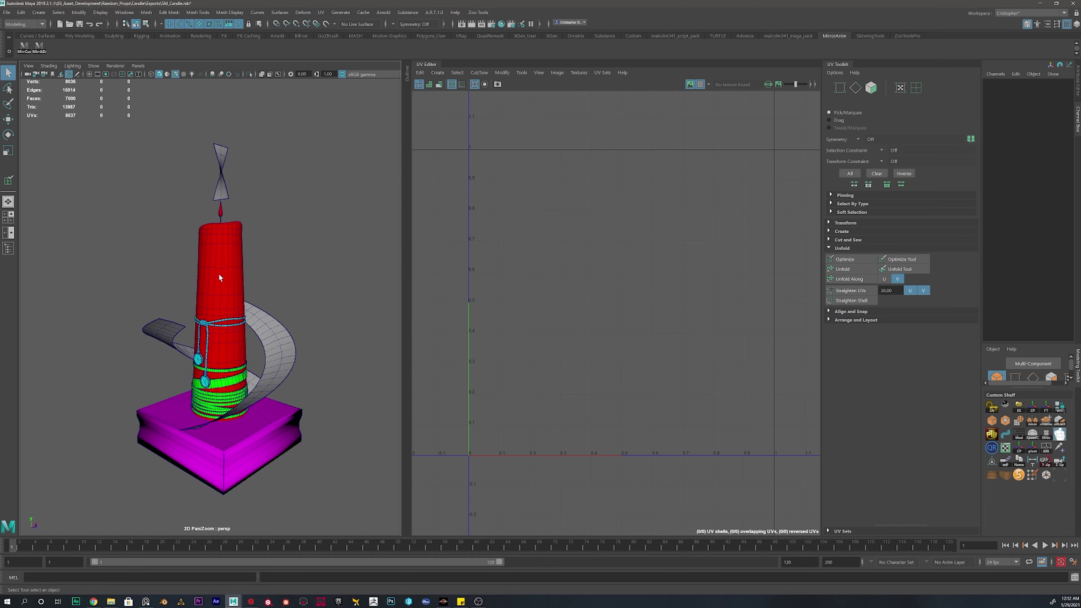
Step: Select all the candle's parts and turn off the checker map to show their UV shells together
left_click(219, 275)
right_click_drag(261, 286, 257, 228, "alt")
left_click_drag(289, 179, 121, 451)
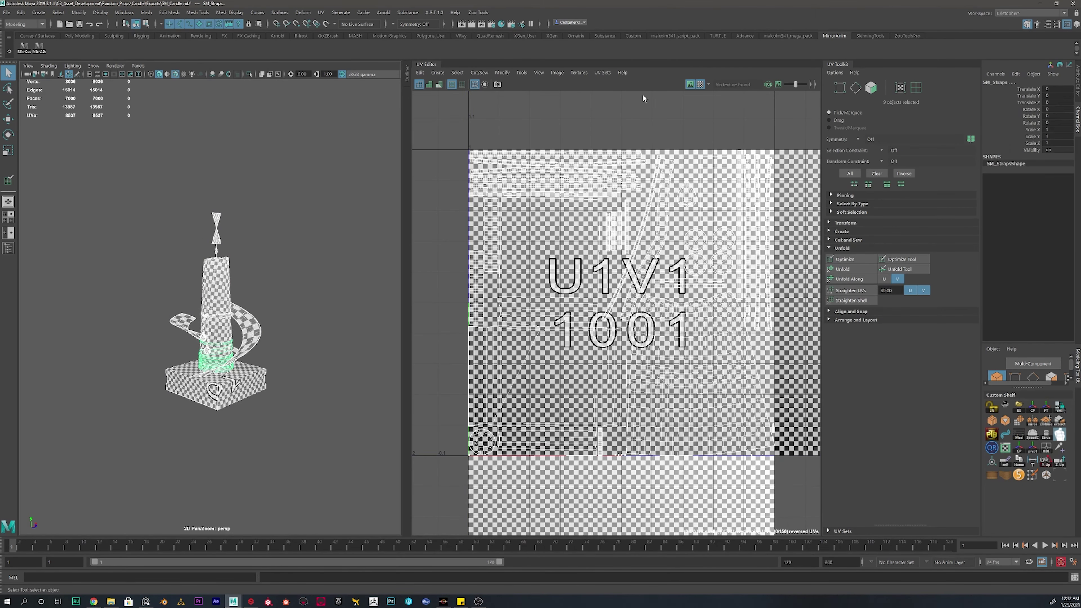
left_click(701, 84)
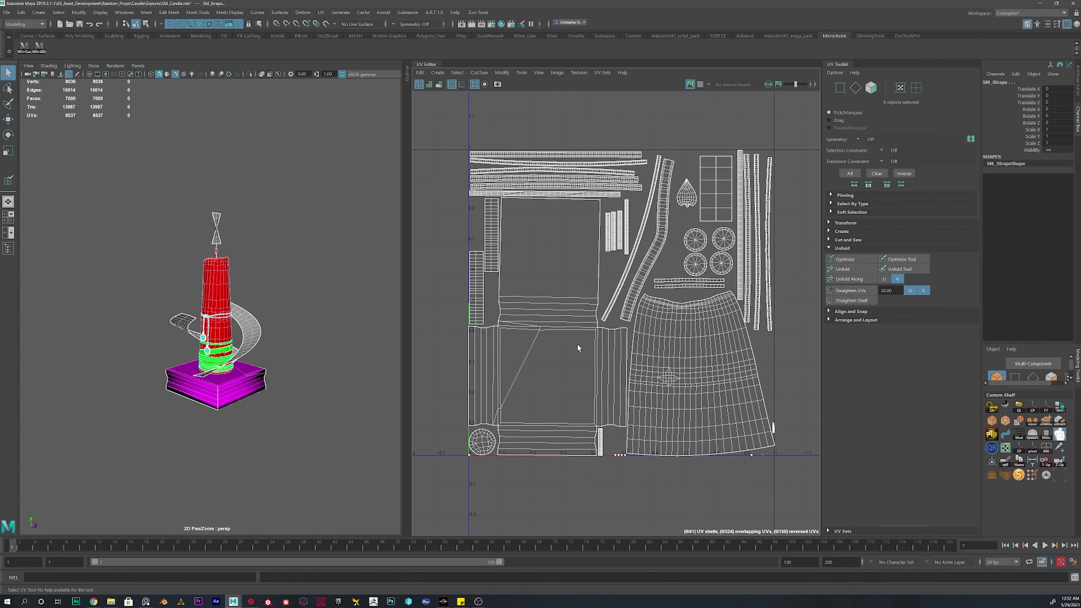
scroll(587, 300, "up", 2)
middle_click_drag(687, 264, 658, 260, "alt")
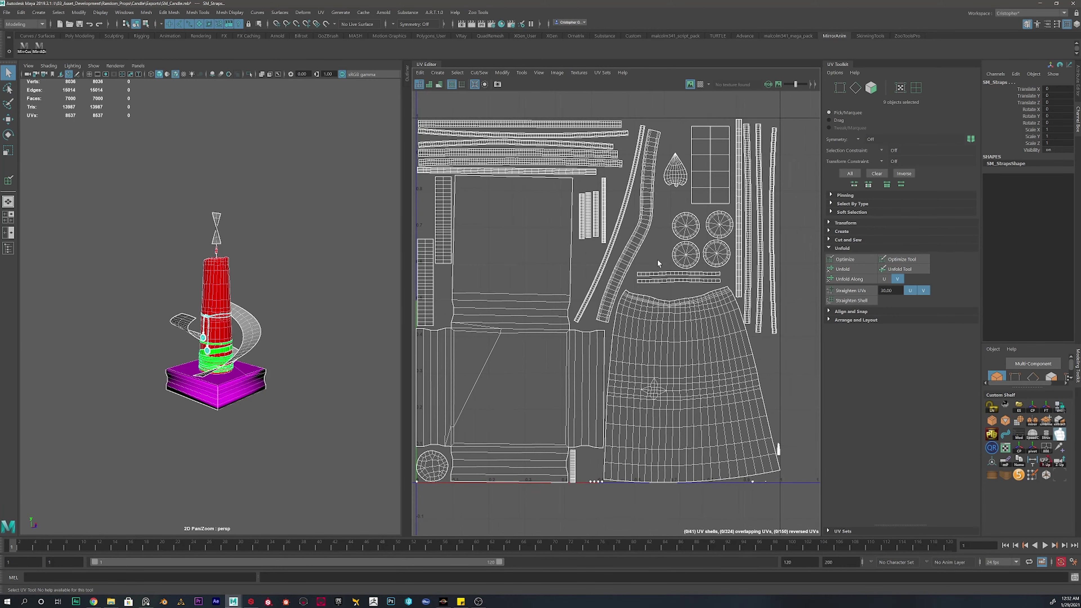
Step: Select the candle's square base and examine how its sides and large square faces fold out in the UV shell
scroll(311, 368, "up", 4)
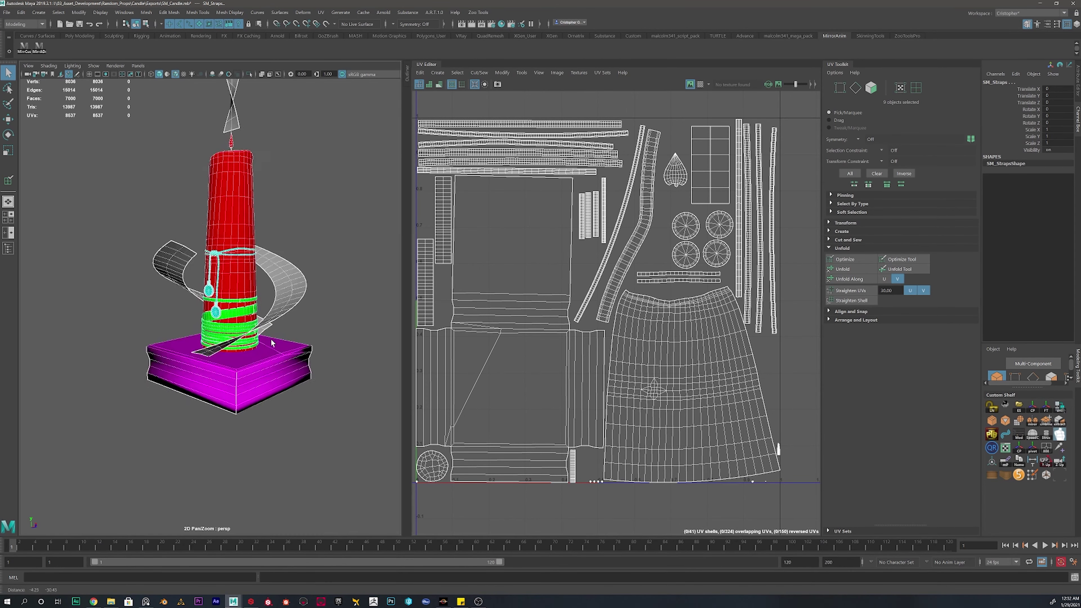
left_click(310, 369)
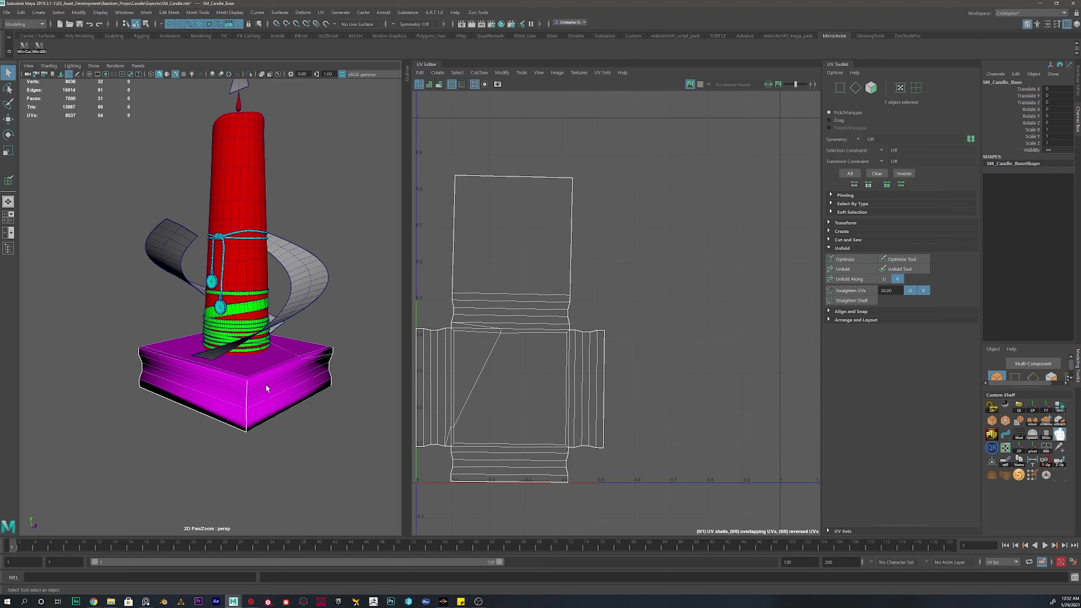
left_click_drag(266, 387, 231, 388, "alt")
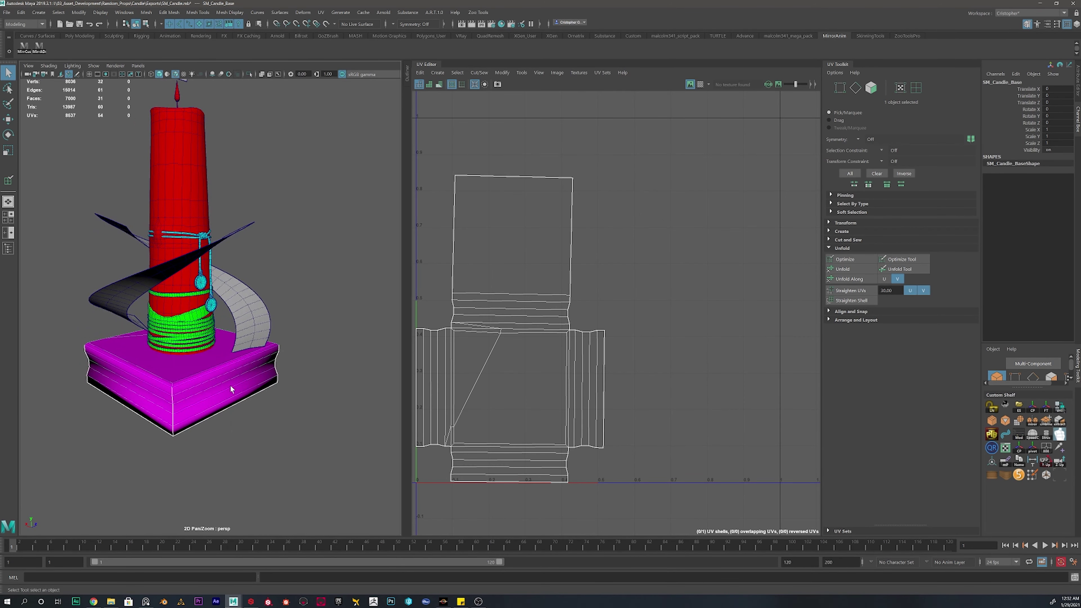
scroll(459, 352, "up", 8)
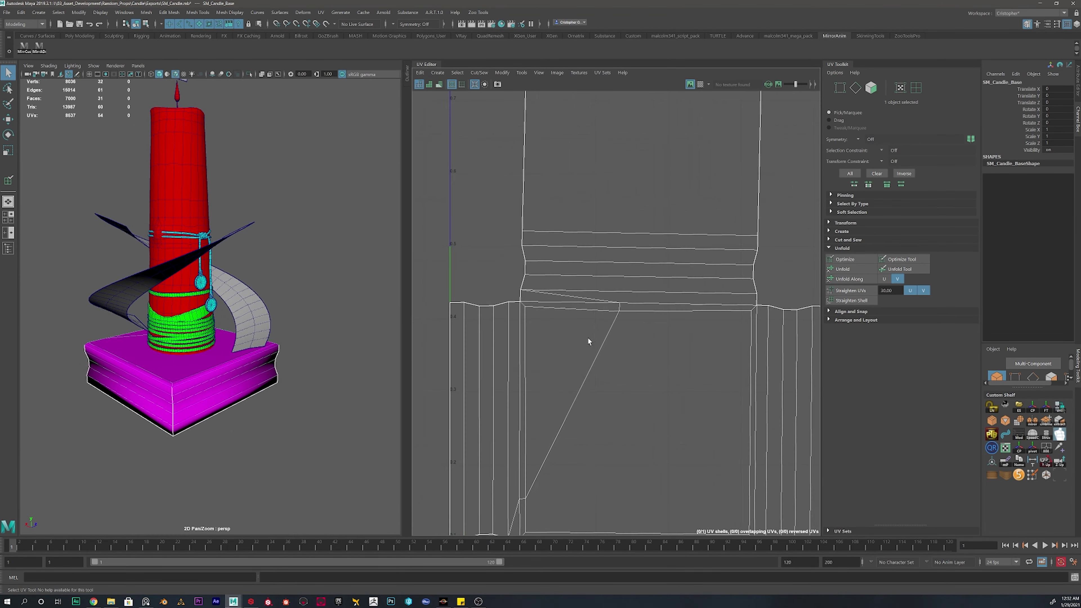
middle_click_drag(580, 254, 586, 247, "alt")
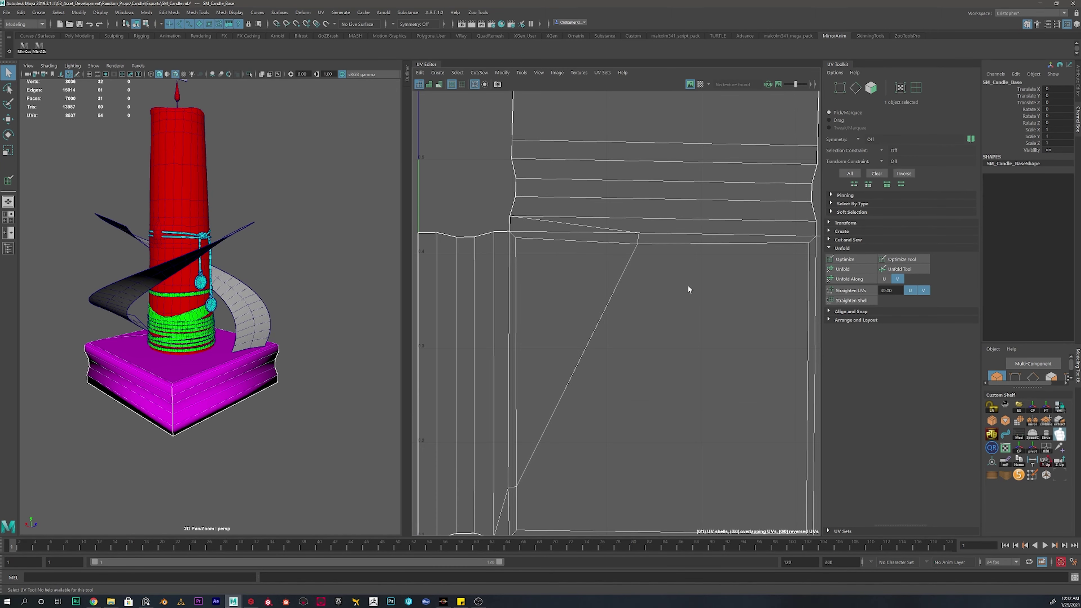
middle_click_drag(688, 290, 595, 285, "alt")
middle_click_drag(532, 251, 587, 376, "alt")
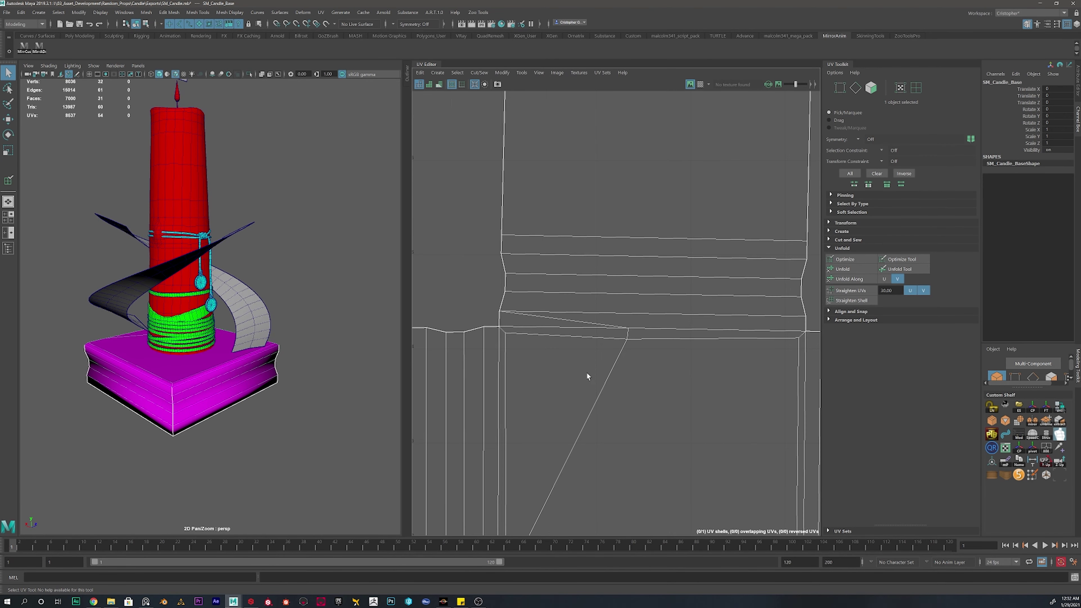
middle_click_drag(639, 468, 578, 324, "alt")
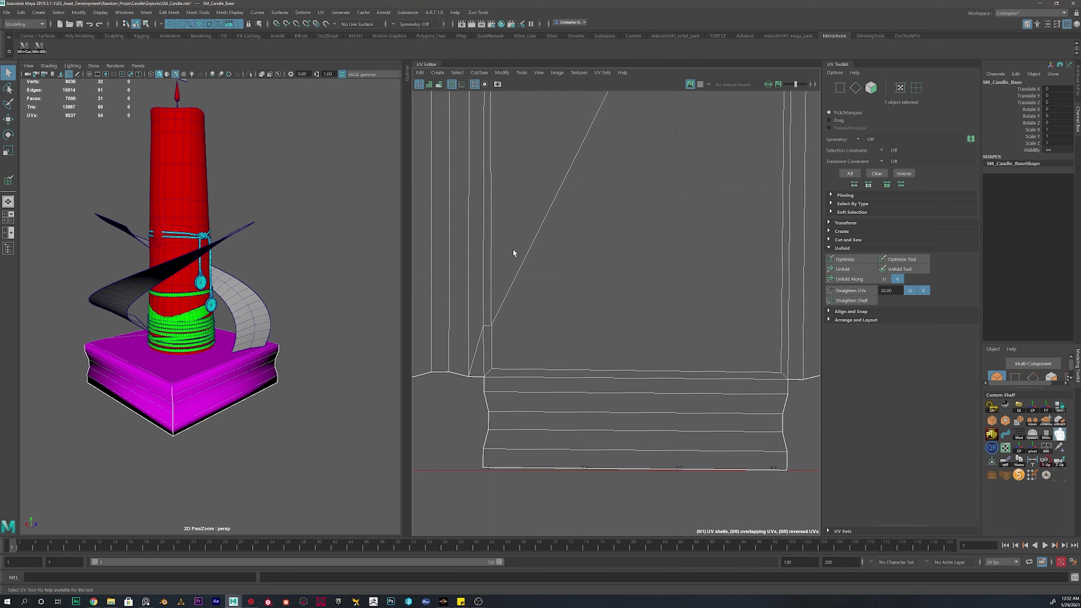
middle_click_drag(690, 292, 564, 277, "alt")
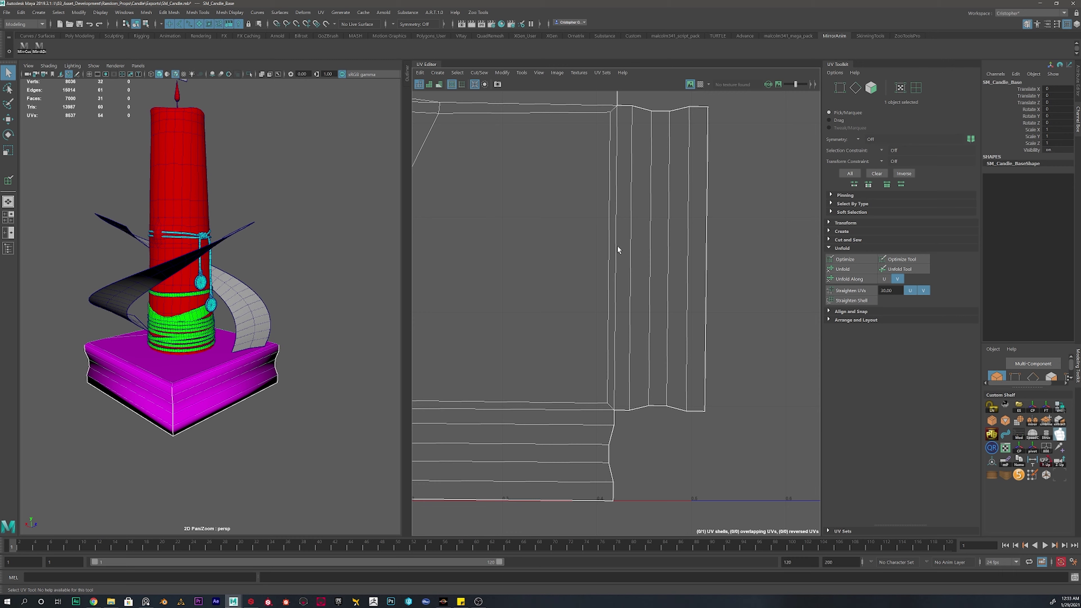
middle_click_drag(657, 253, 732, 392, "alt")
right_click_drag(647, 314, 596, 272, "alt")
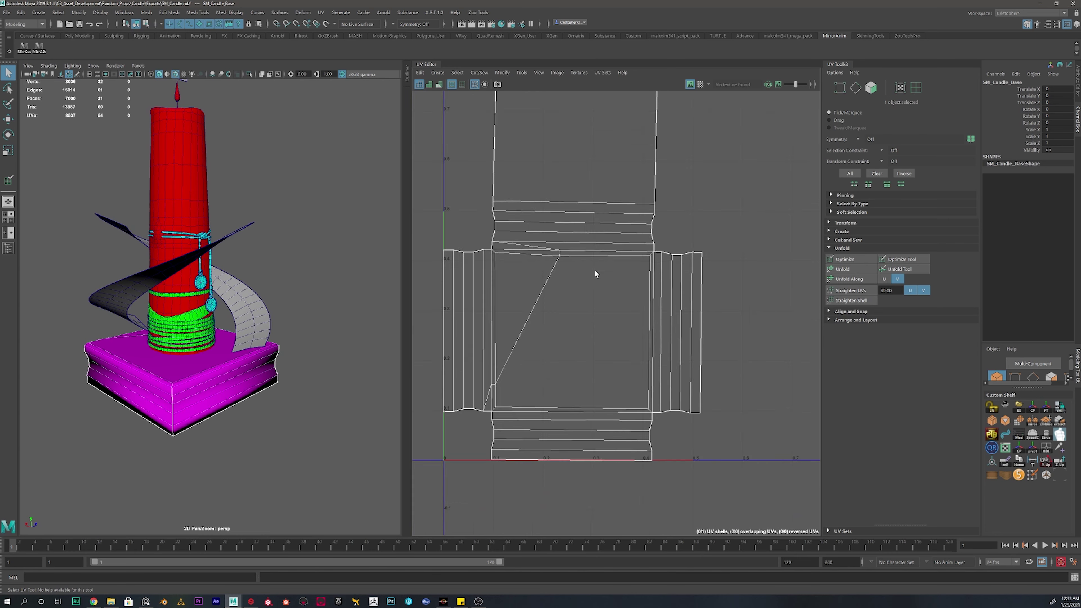
middle_click_drag(597, 272, 618, 346, "alt")
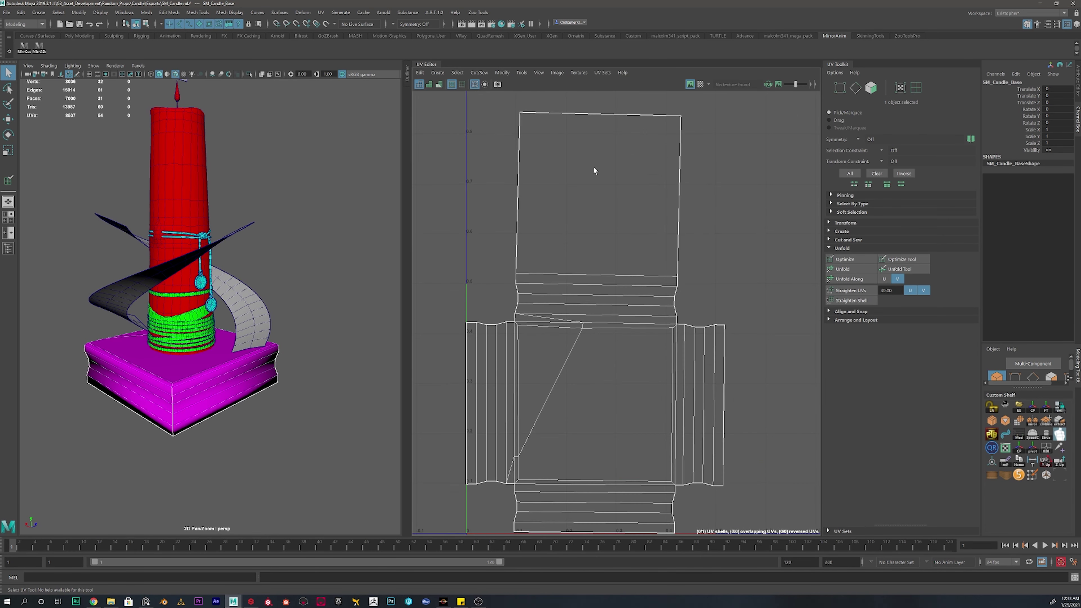
Step: Reselect all the candle's parts and look over the strips, discs and body shells in the combined UV layout
left_click(290, 218)
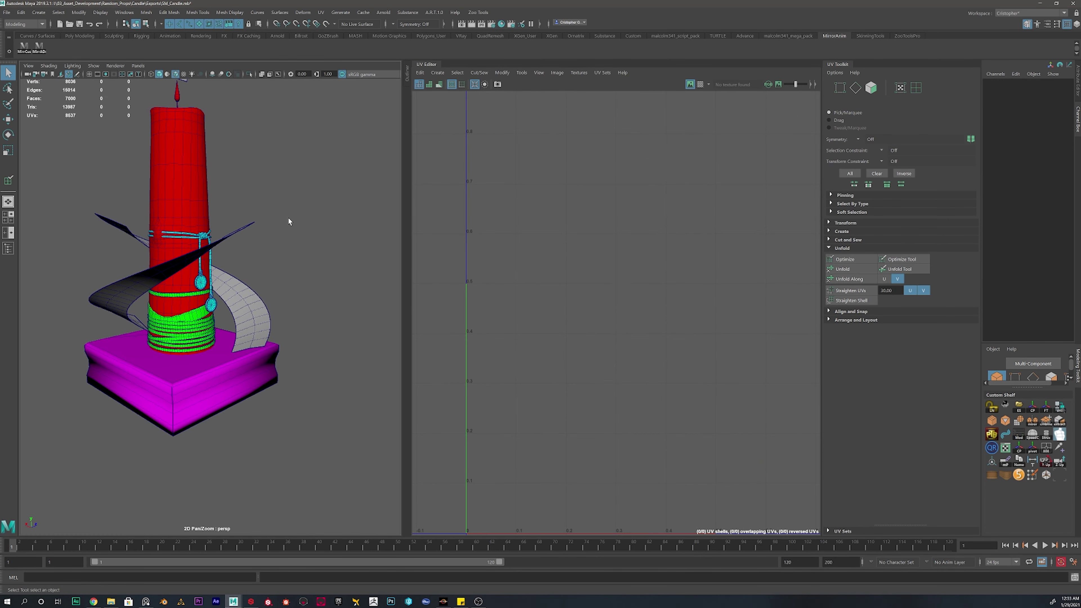
scroll(290, 217, "down", 5)
left_click_drag(283, 183, 113, 390)
scroll(704, 293, "down", 2)
middle_click_drag(758, 331, 624, 380, "alt")
scroll(575, 302, "up", 1)
middle_click_drag(606, 302, 647, 343, "alt")
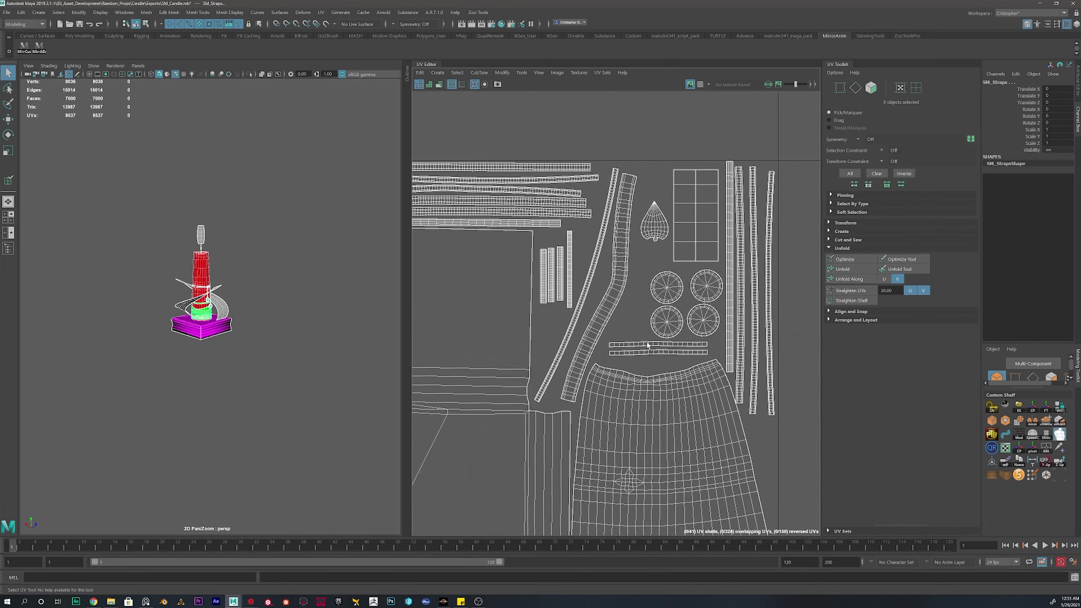
Step: Select the straight rope strip's UV shell beside the two-column rectangle and locate the matching rope around the candle
middle_click_drag(675, 228, 525, 254, "alt")
scroll(513, 215, "up", 3)
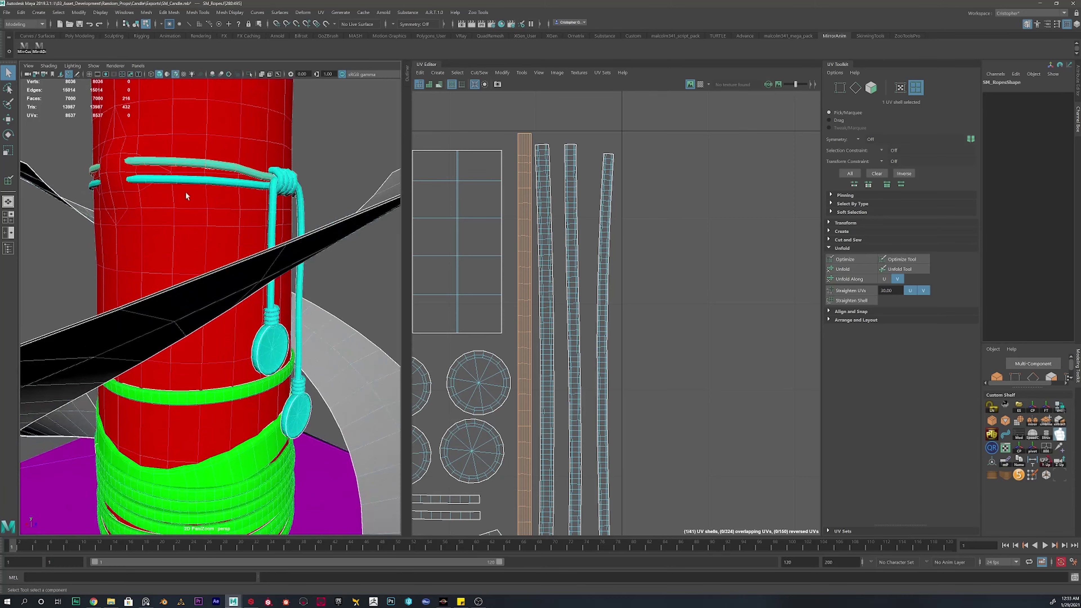
left_click_drag(187, 193, 230, 245, "alt")
left_click(181, 238)
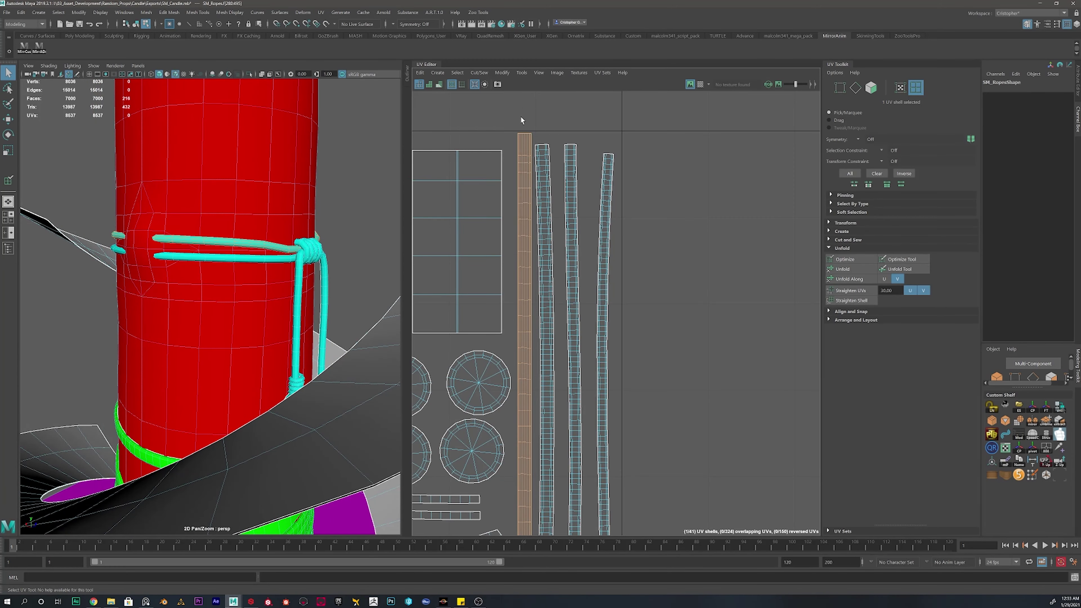
Step: Select the rope strip's long border edges, convert them to the full UV shell, and compare the strip with the modelled rope
key("F10")
double_click(518, 143)
middle_click_drag(536, 369, 554, 372, "alt")
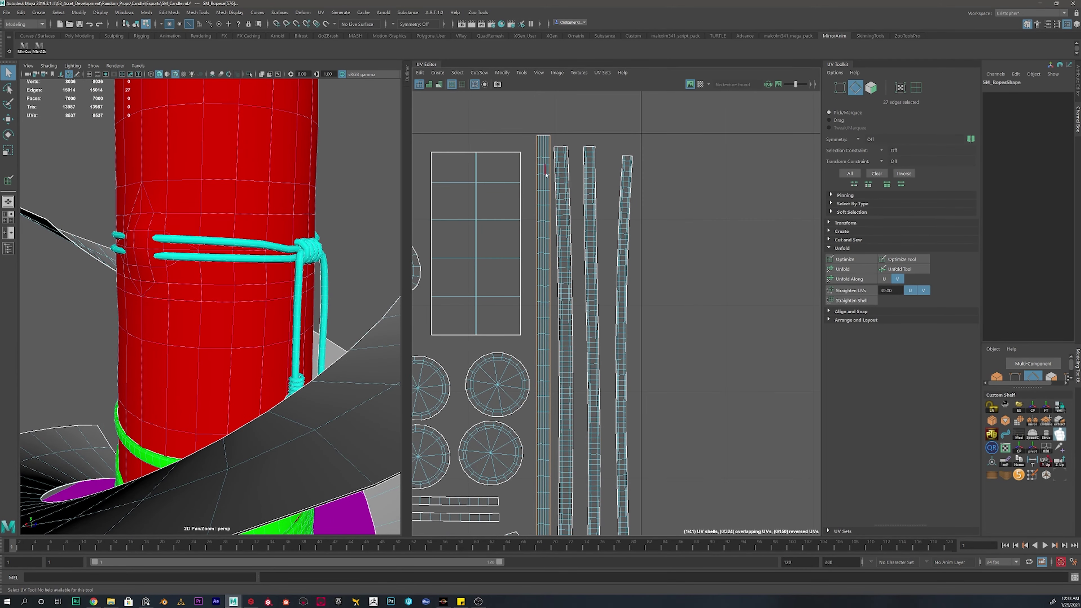
right_click_drag(546, 174, 503, 162)
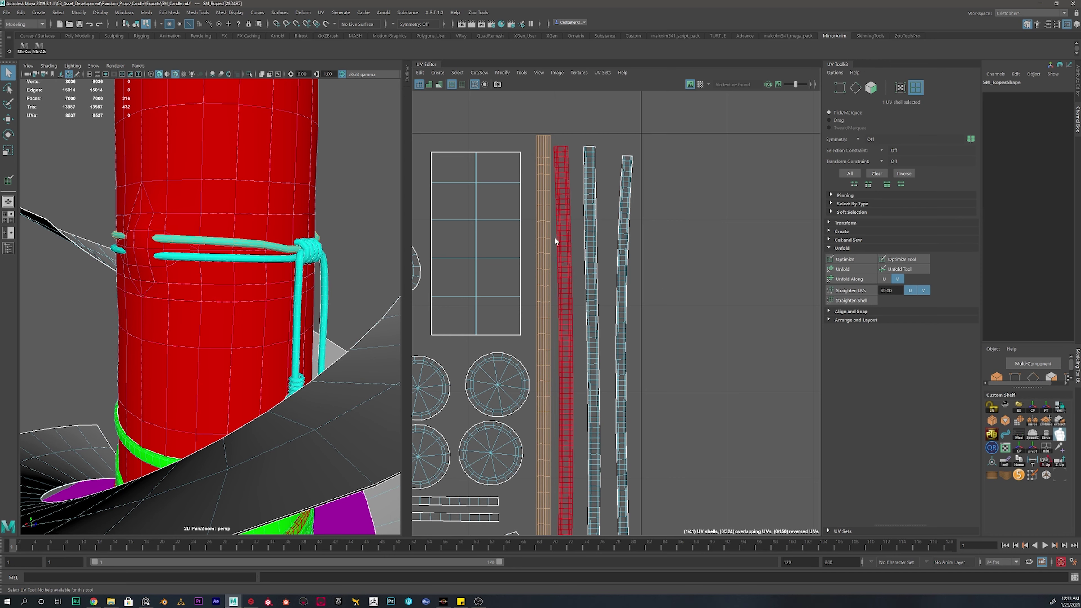
scroll(567, 328, "down", 3)
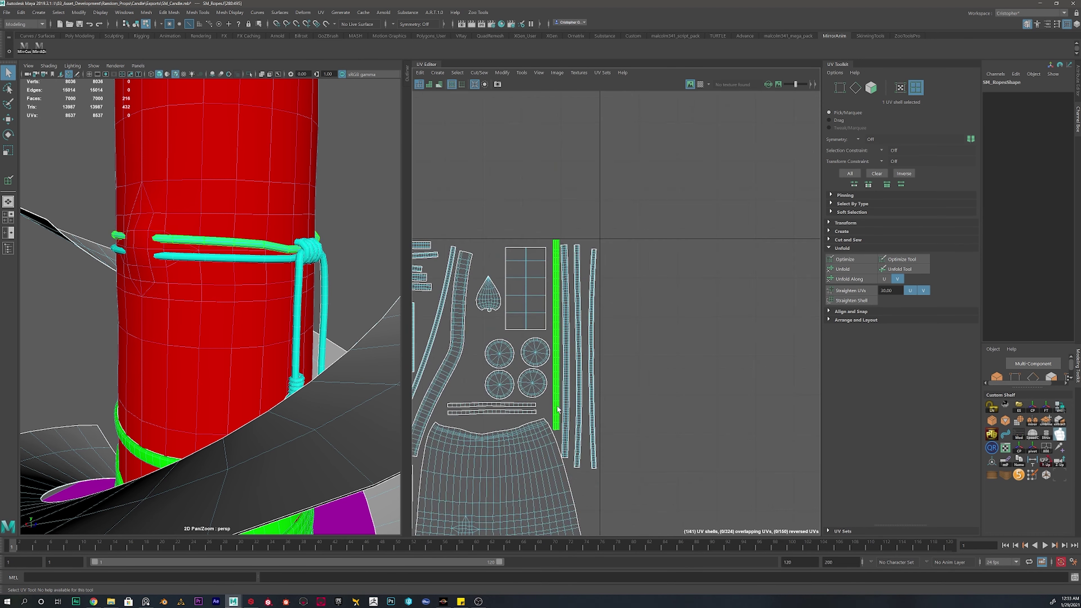
scroll(566, 270, "up", 2)
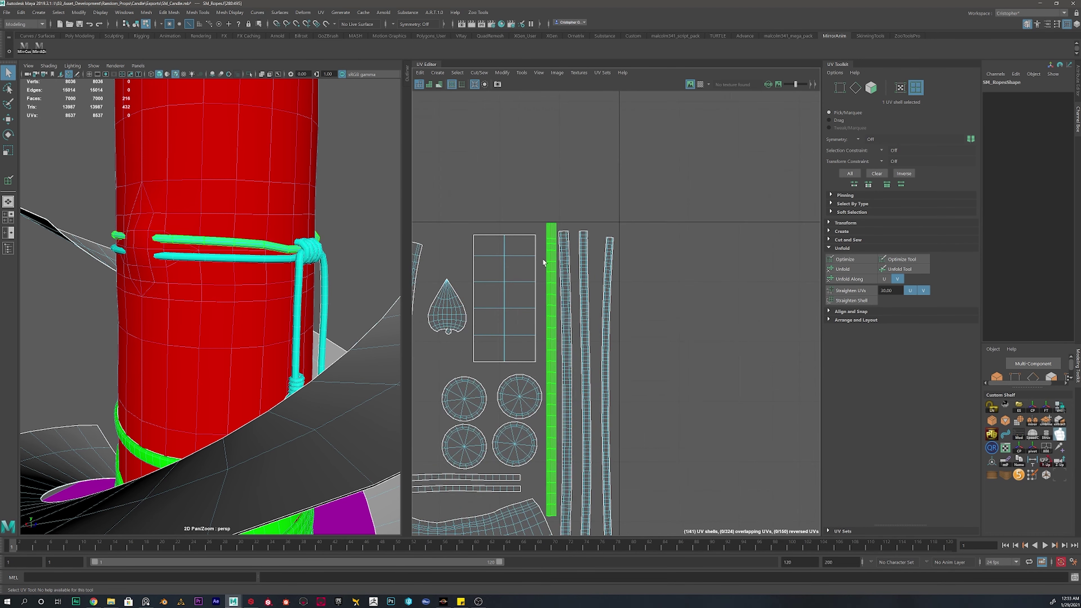
right_click_drag(543, 255, 501, 243)
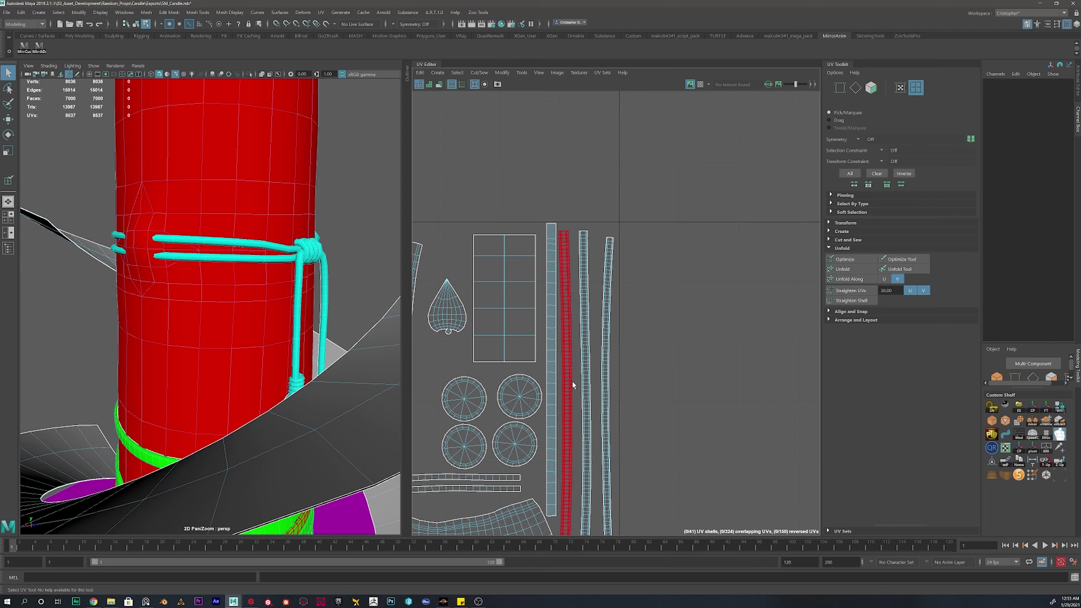
Step: Look over the candle's full UV layout, from the strap strips and discs to the body and base shells
scroll(611, 307, "down", 3)
middle_click_drag(477, 307, 643, 276, "alt")
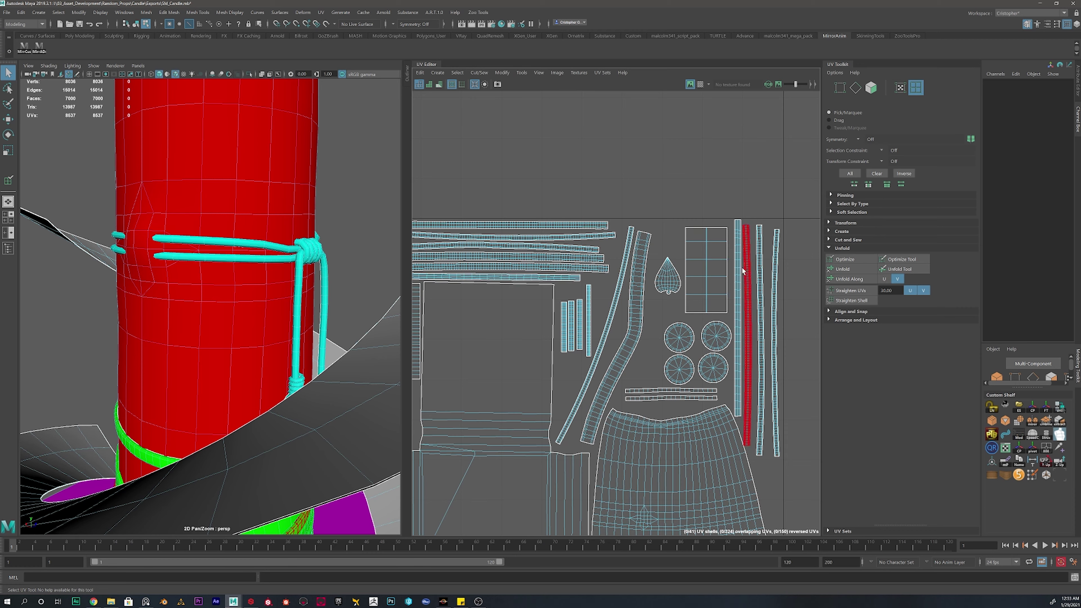
middle_click_drag(696, 257, 661, 262, "alt")
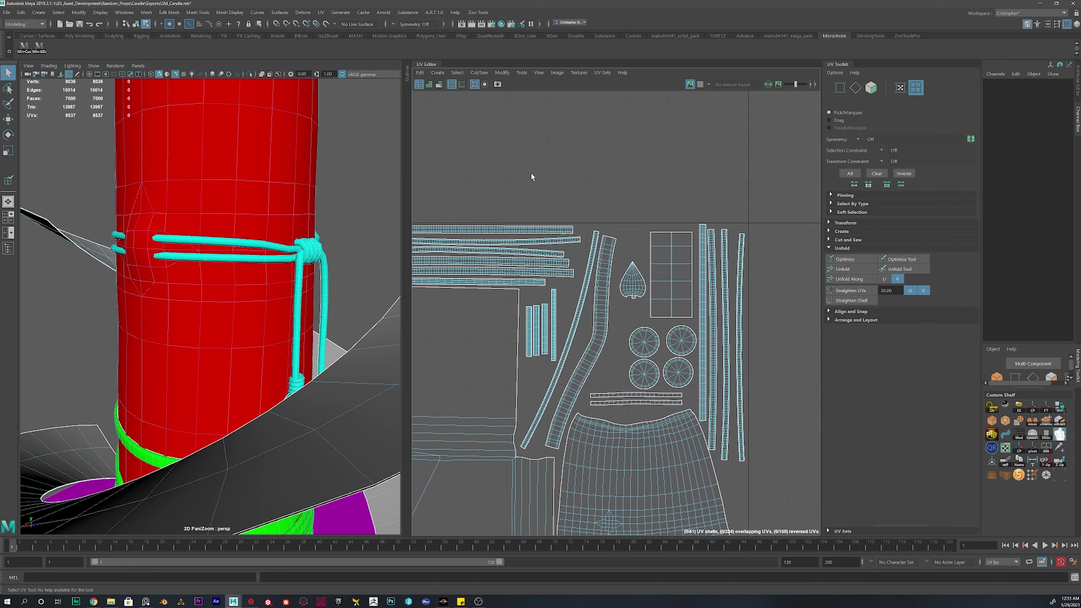
scroll(600, 252, "down", 2)
middle_click_drag(484, 313, 622, 287, "alt")
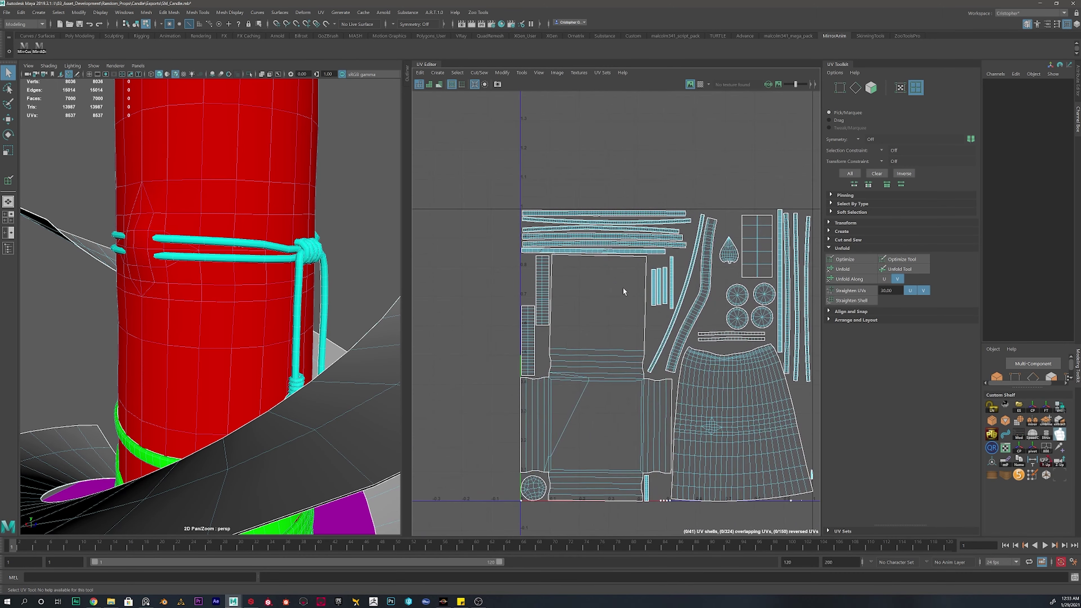
scroll(622, 287, "up", 2)
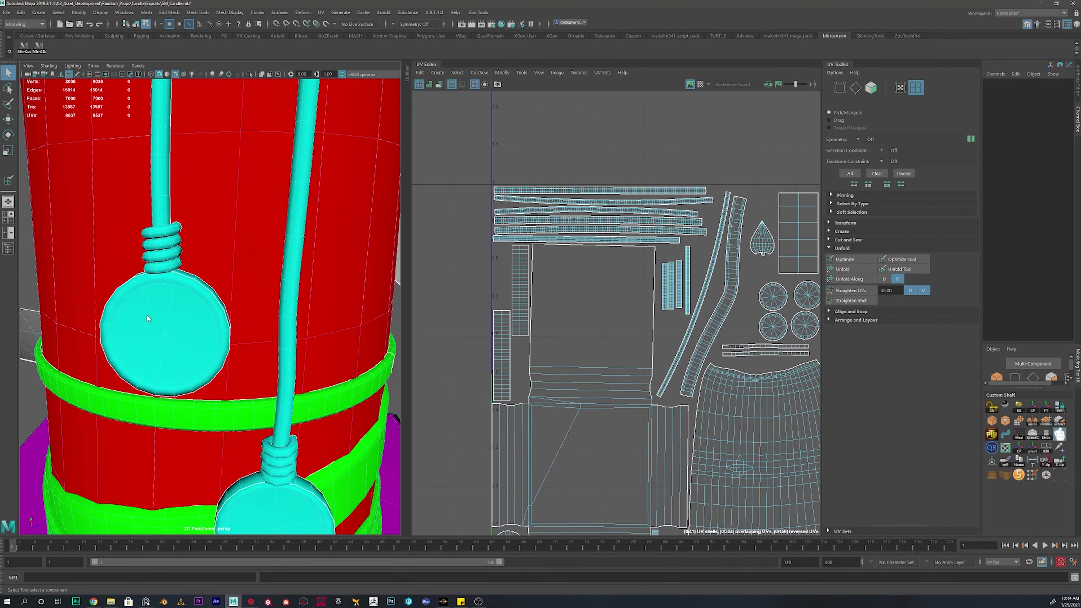
Step: Examine the rope's hanging discs, knots and straps around the candle and compare them with the disc and strip shells
left_click_drag(148, 316, 211, 316, "alt")
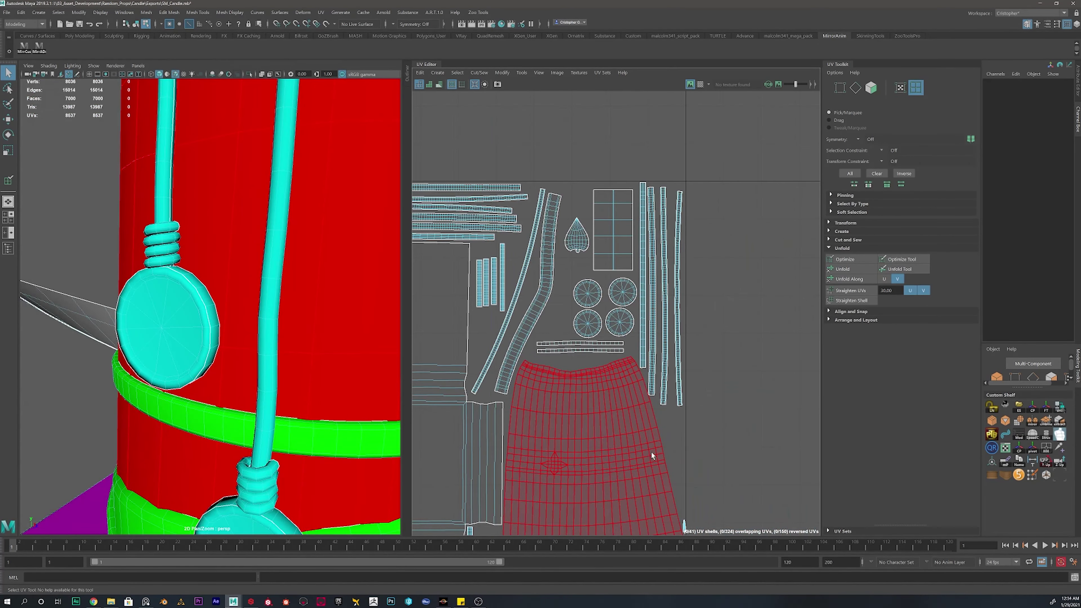
scroll(526, 373, "down", 3)
scroll(306, 314, "down", 8)
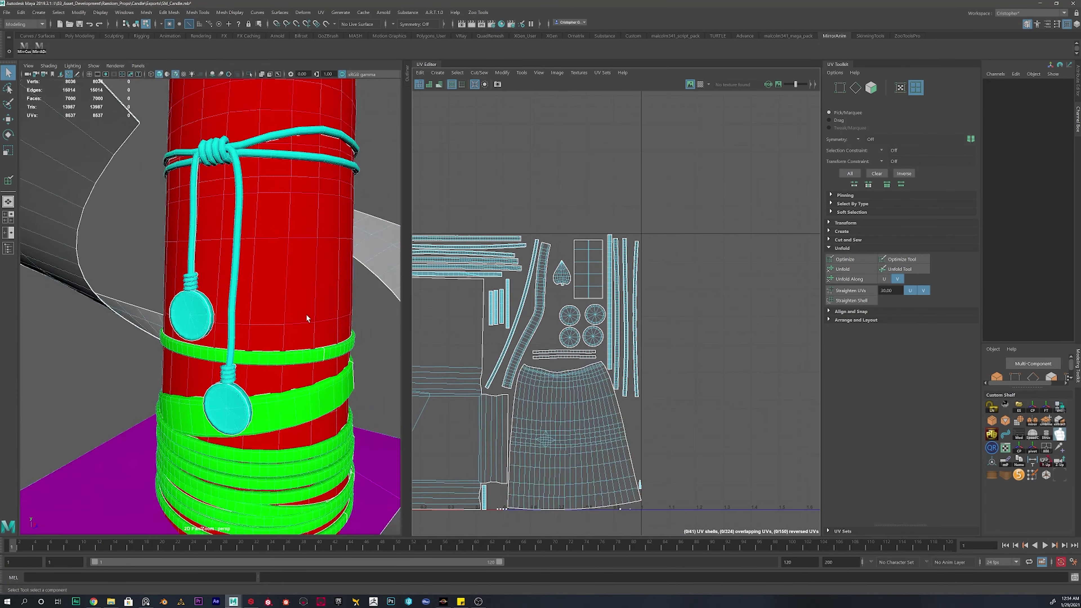
left_click_drag(317, 277, 225, 282, "alt")
scroll(224, 282, "down", 8)
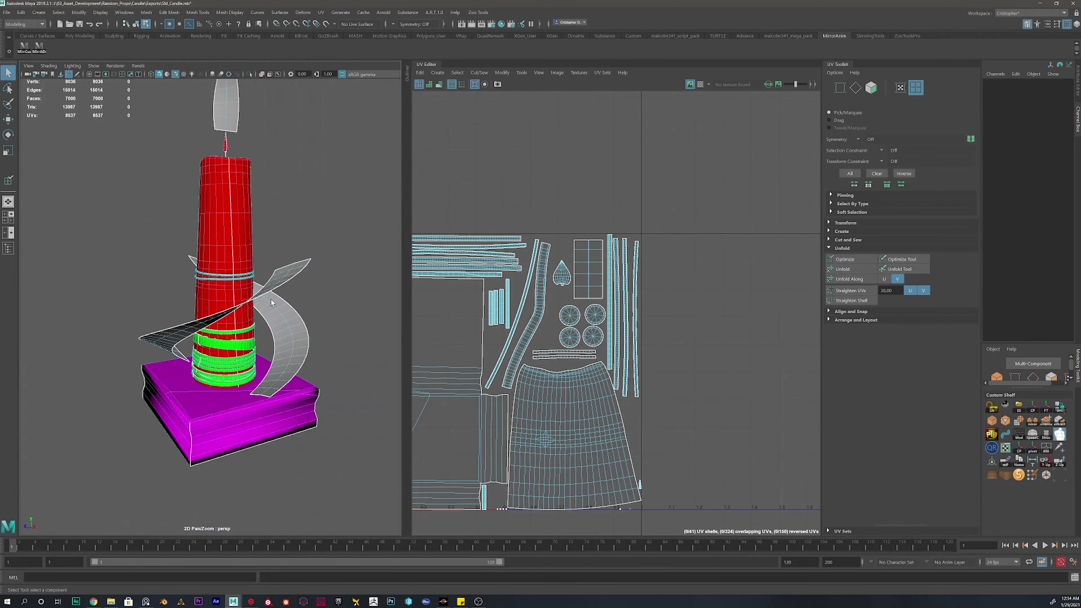
left_click_drag(239, 204, 215, 203, "alt")
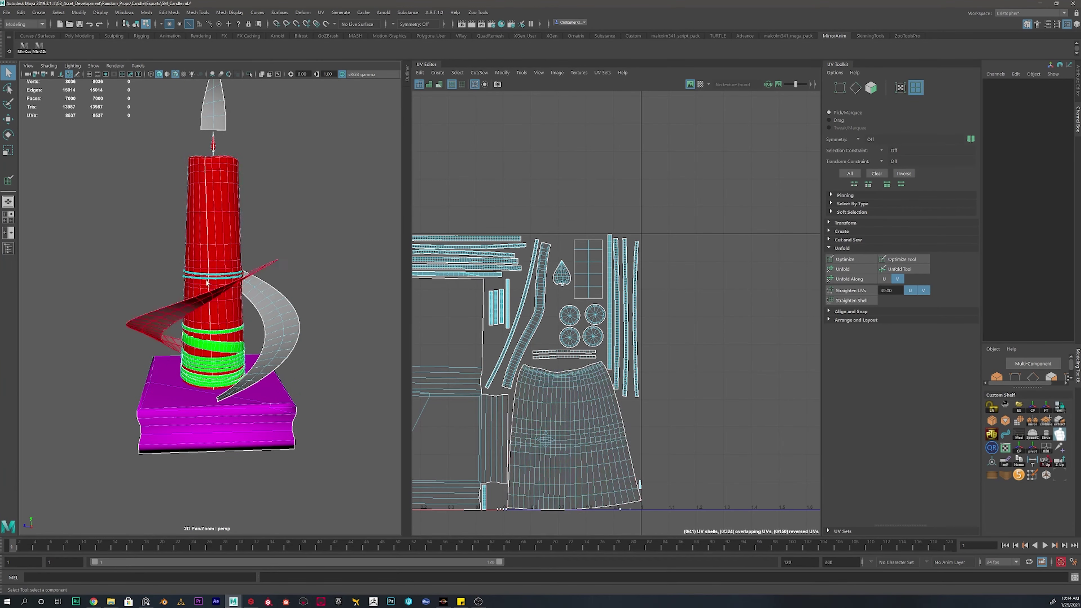
left_click_drag(170, 312, 213, 181, "alt")
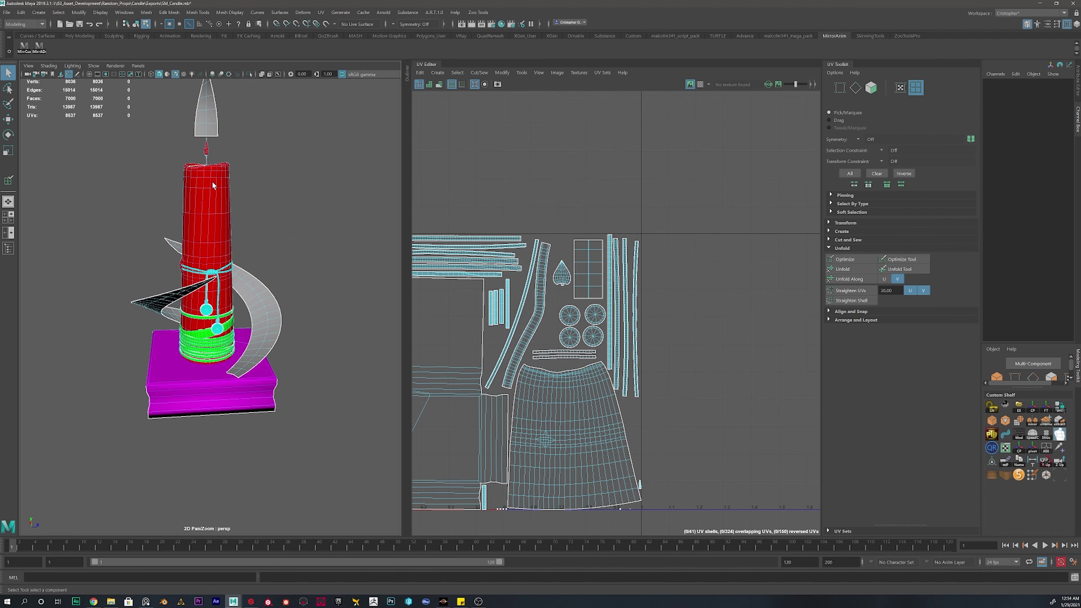
left_click_drag(284, 179, 265, 279, "alt")
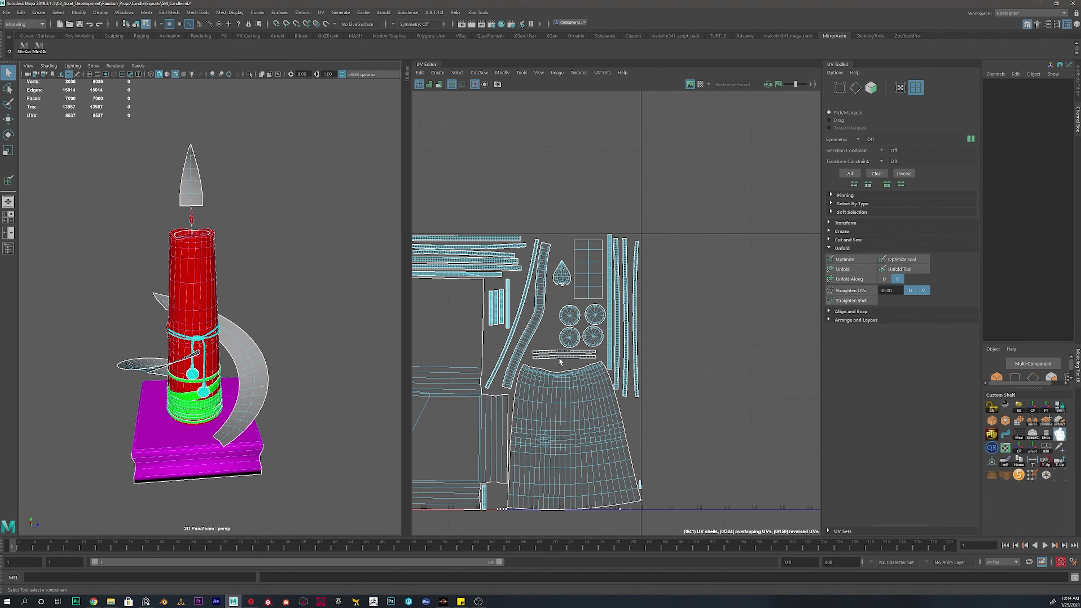
Step: Move the candle body and the straps out to opposite sides of the base, isolating each part's UV shells
scroll(561, 361, "up", 2)
right_click_drag(207, 262, 255, 246)
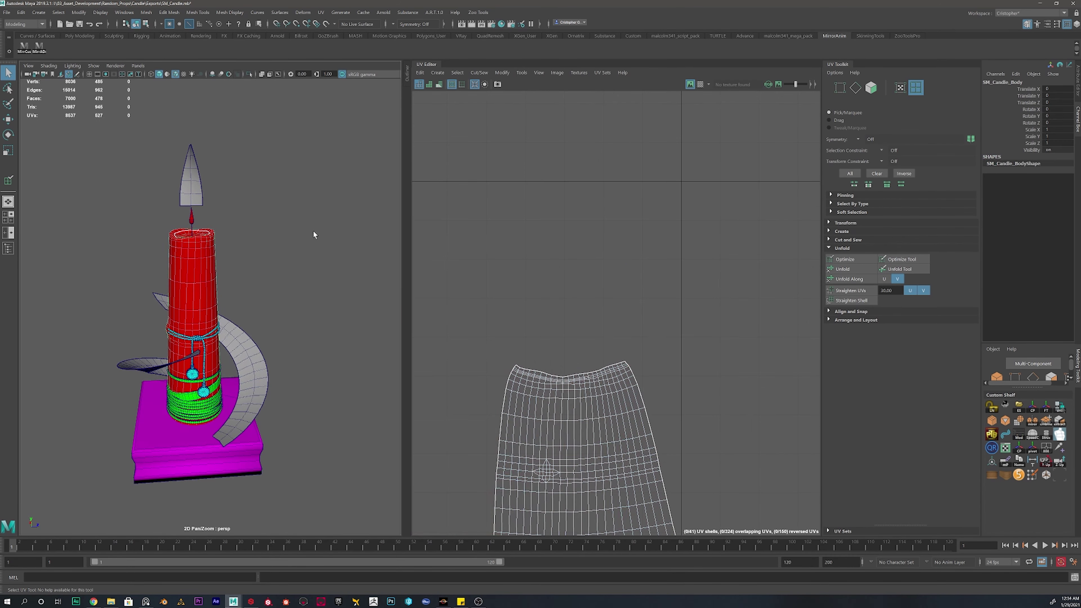
scroll(209, 292, "down", 4)
scroll(211, 313, "up", 4)
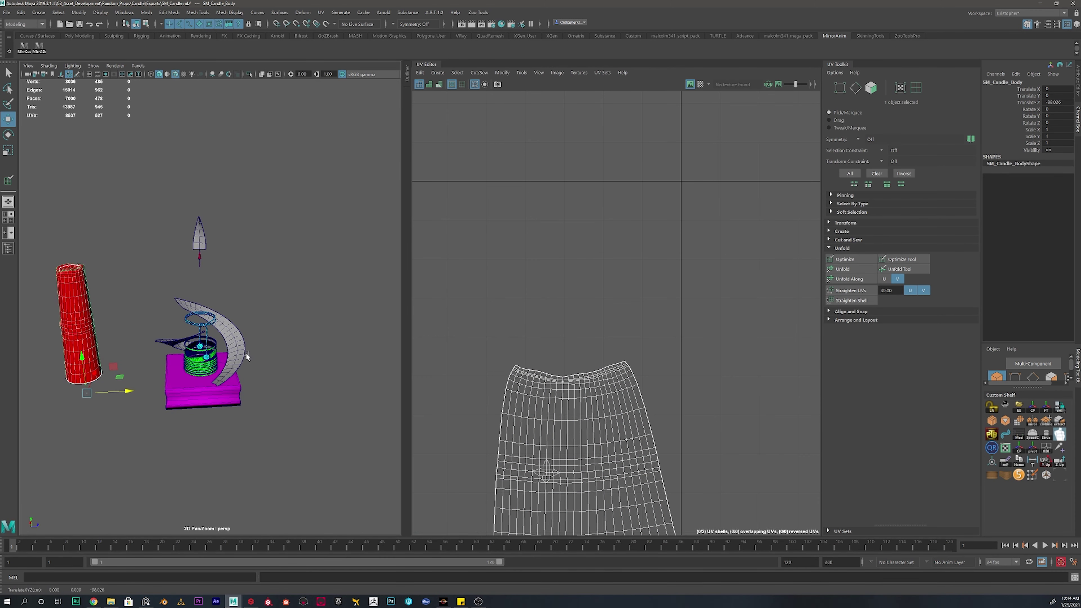
left_click(201, 369)
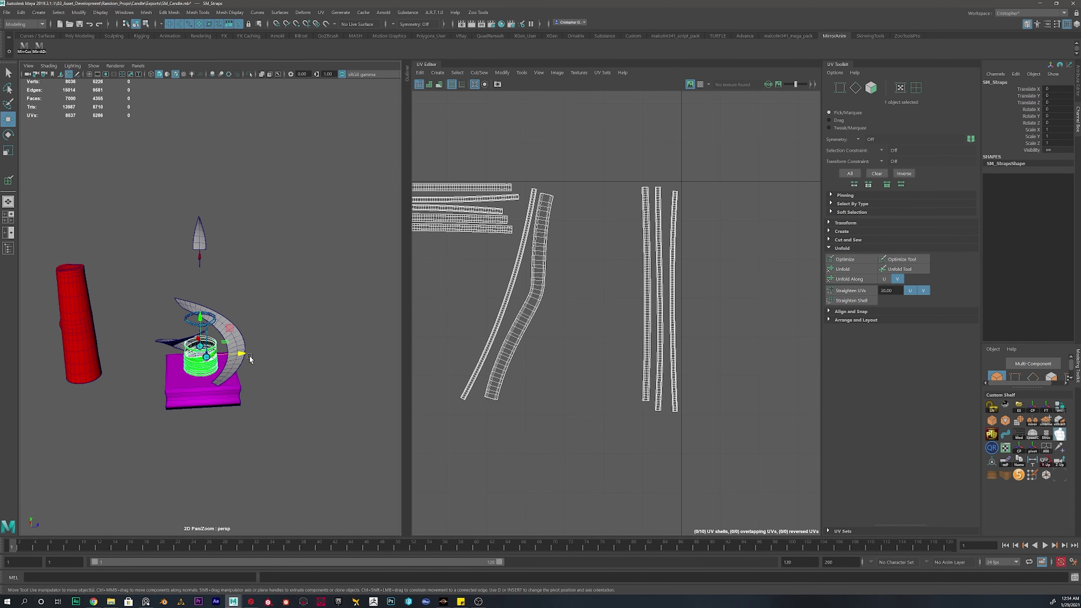
left_click_drag(251, 359, 333, 357)
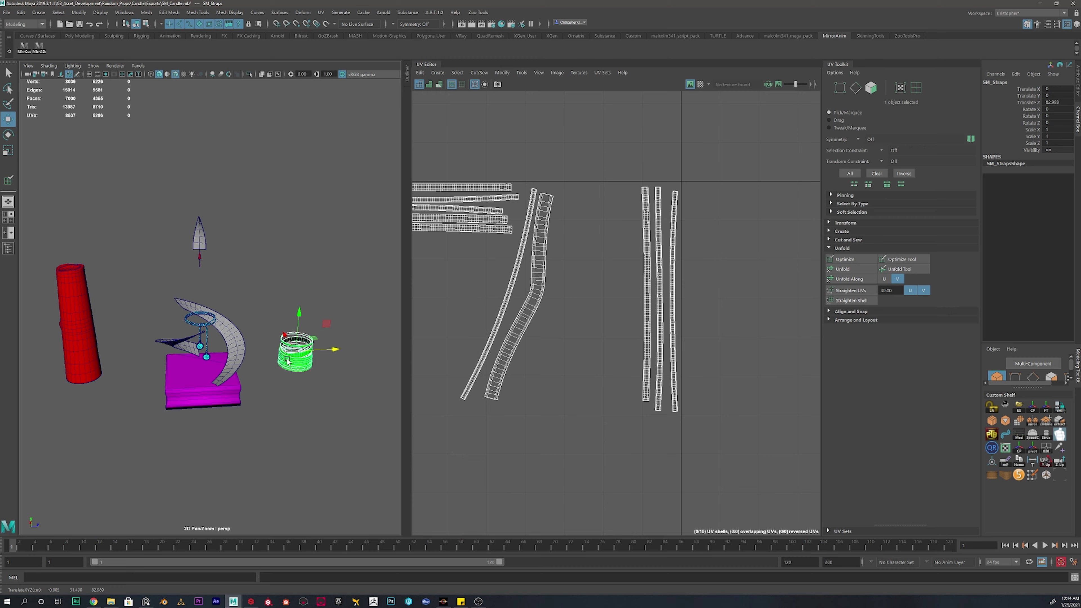
scroll(245, 335, "up", 4)
middle_click_drag(258, 374, 203, 350, "alt")
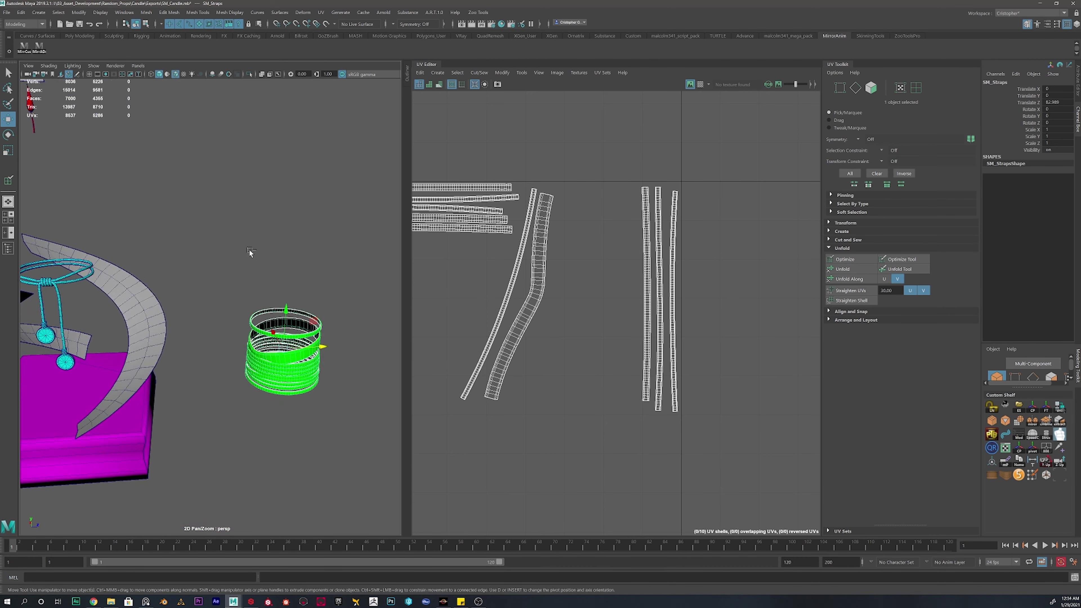
Step: Undo the moves of the straps and candle body, and clear the selection
key("ctrl+z")
key("ctrl+z")
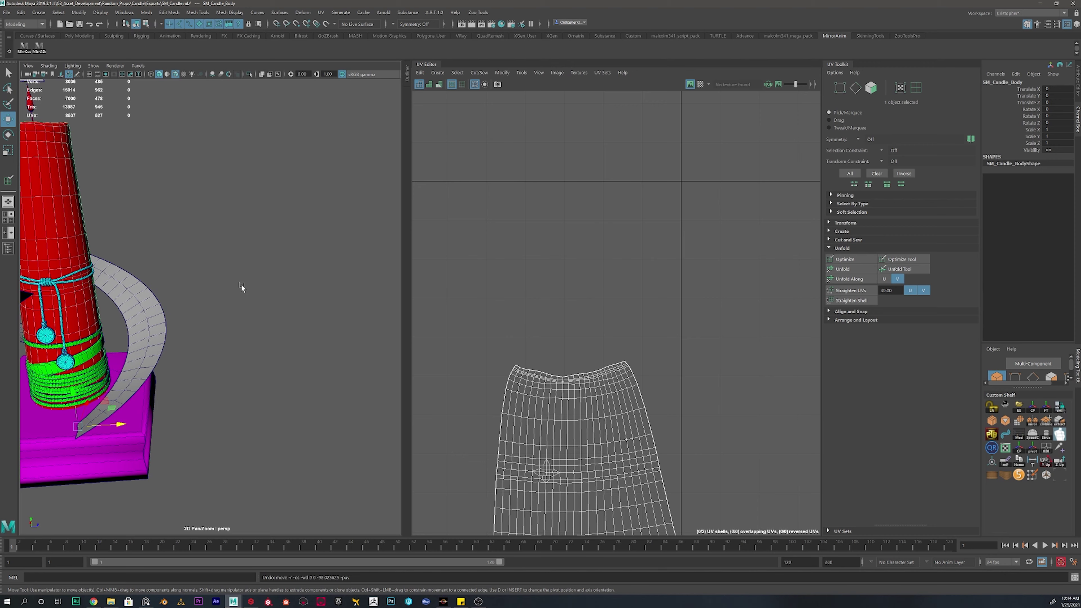
scroll(221, 288, "down", 5)
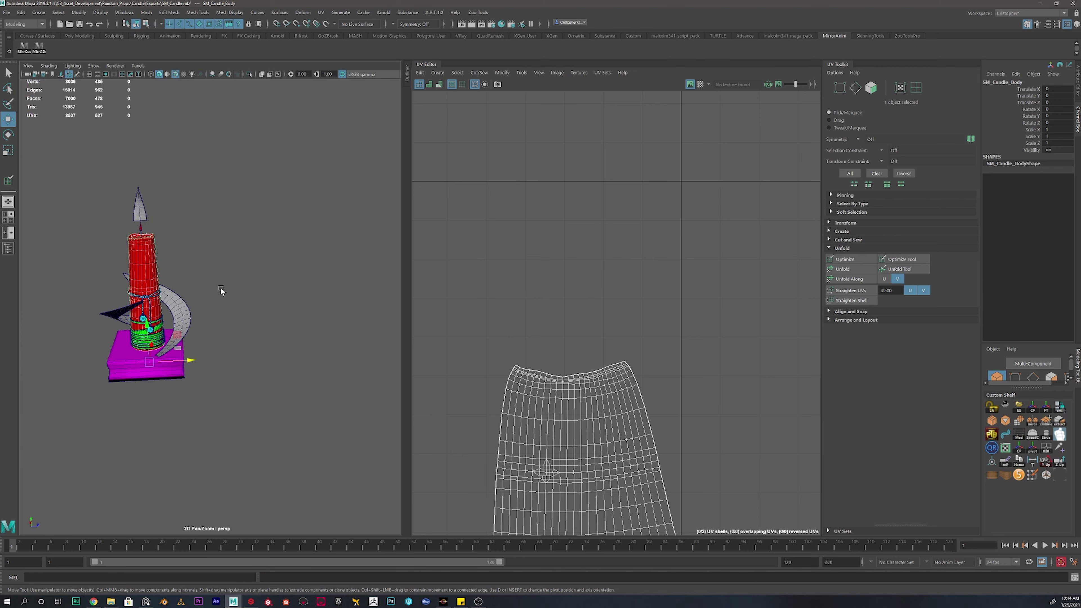
middle_click_drag(221, 287, 273, 292, "alt")
scroll(273, 292, "up", 2)
left_click(305, 240)
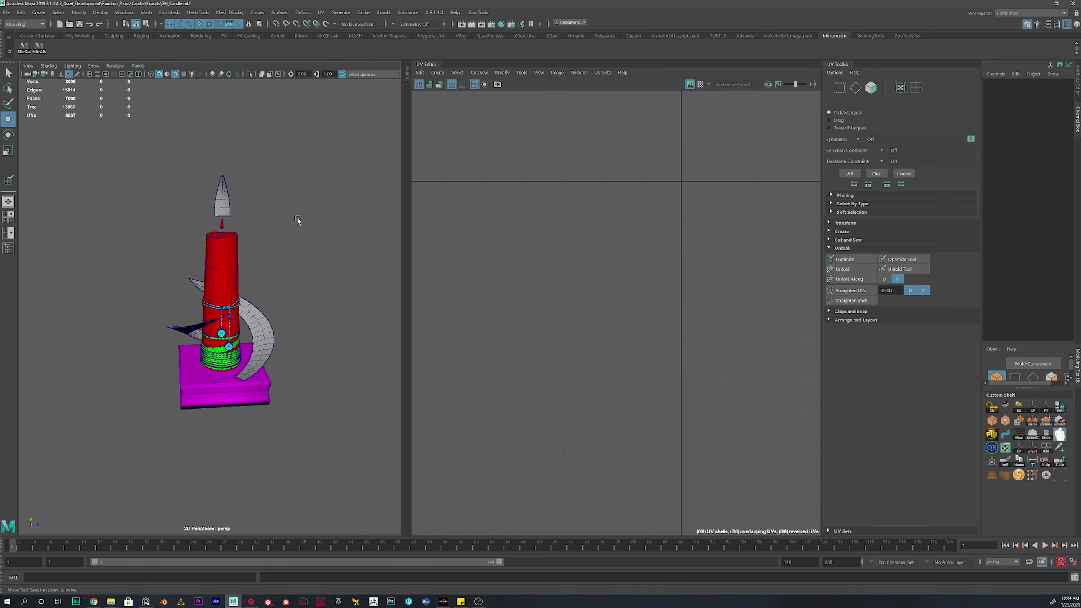
Step: Open the temple post render scene and select the damaged post to display its UV shells over the texture
key("ctrl+o")
left_click(539, 306)
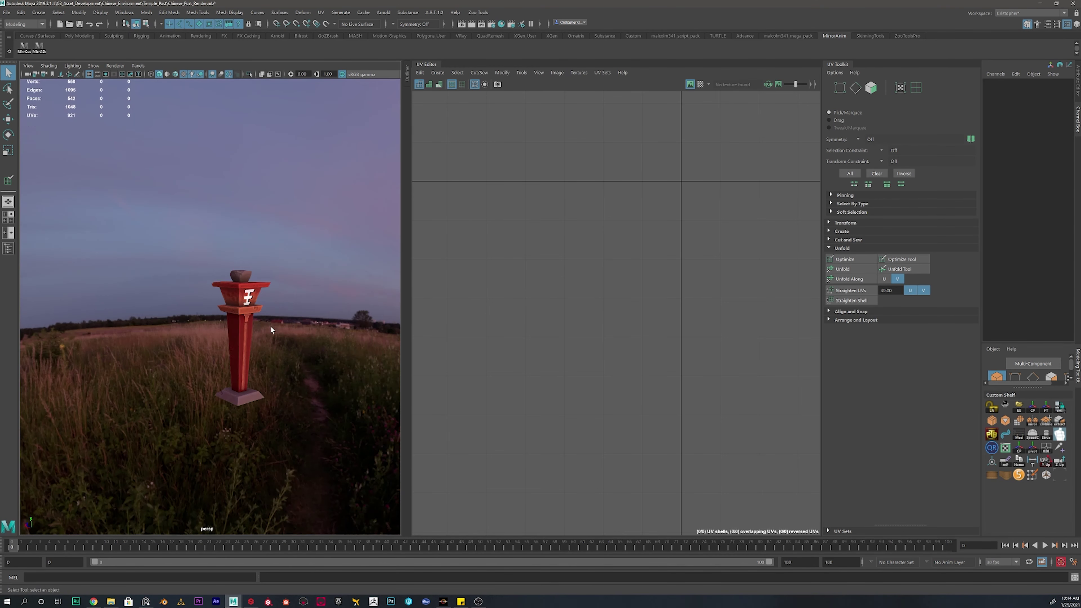
scroll(271, 325, "up", 5)
middle_click_drag(252, 308, 204, 295, "alt")
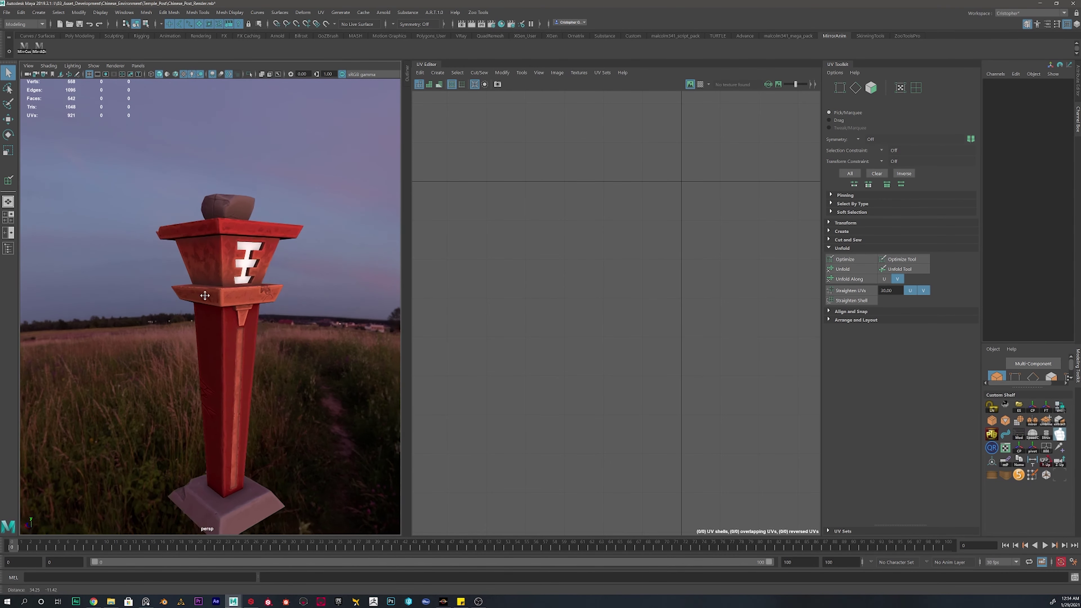
left_click(204, 296)
left_click_drag(246, 340, 332, 250, "alt")
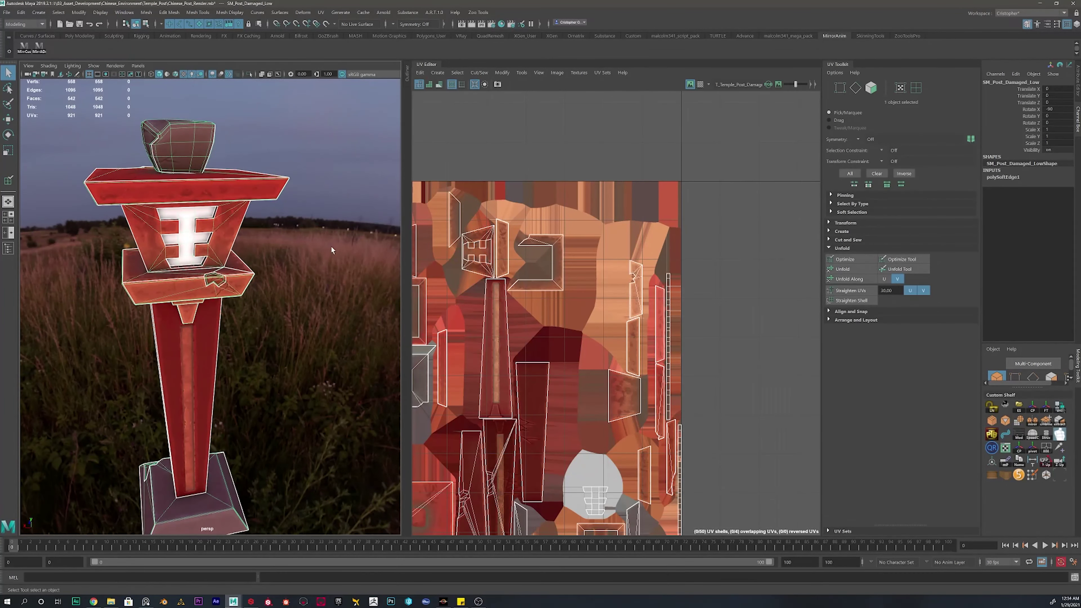
right_click_drag(202, 264, 190, 242, "alt")
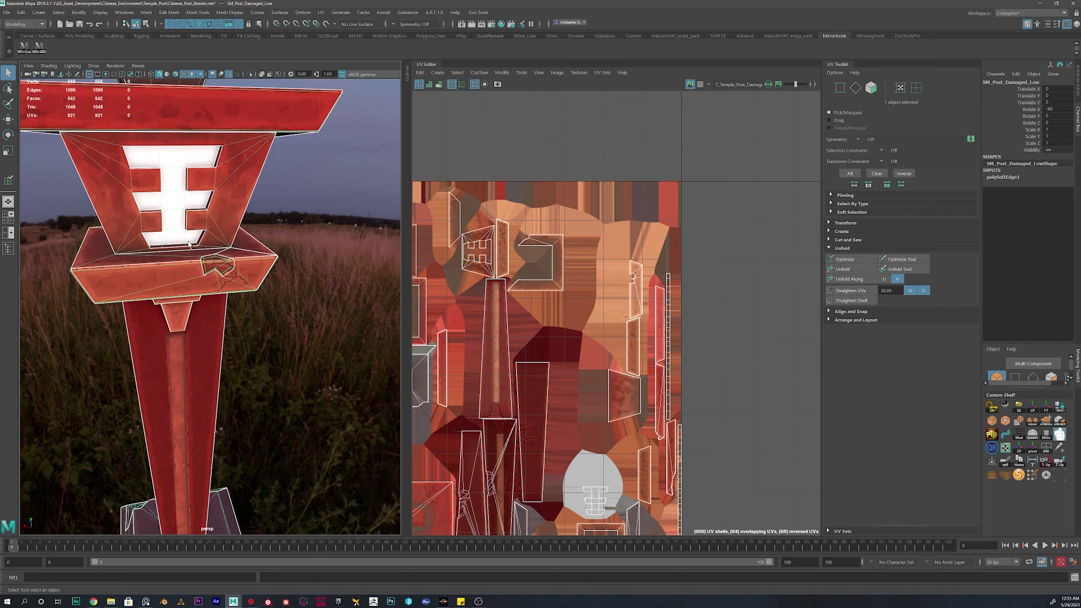
left_click_drag(189, 241, 174, 183, "alt")
middle_click_drag(149, 145, 122, 263, "alt")
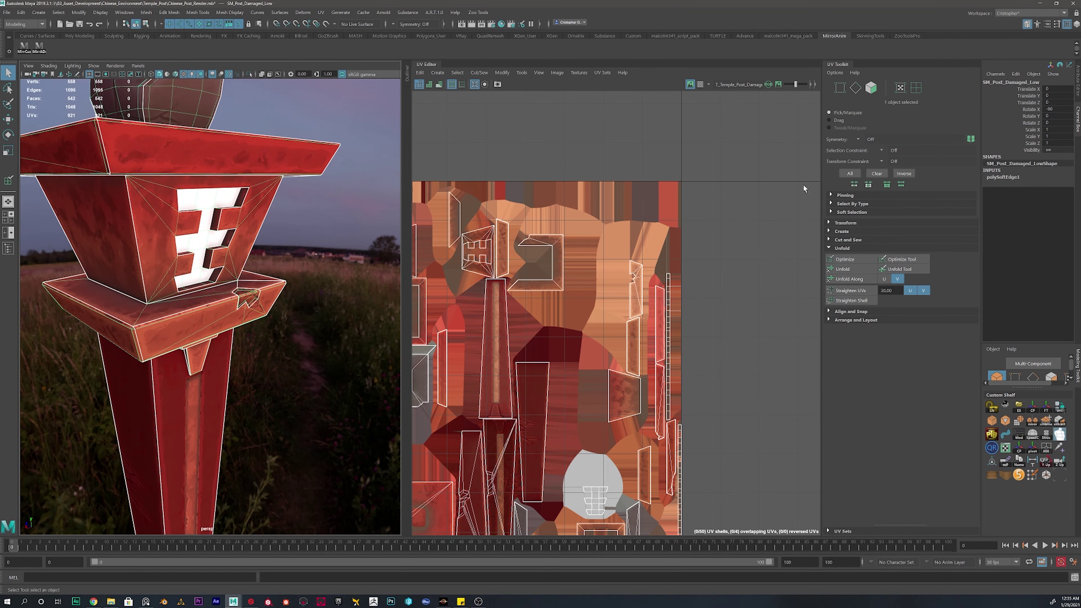
Step: Try matching the square frame shell's texel density to a sampled UV shell's density, and undo the change
left_click(830, 231)
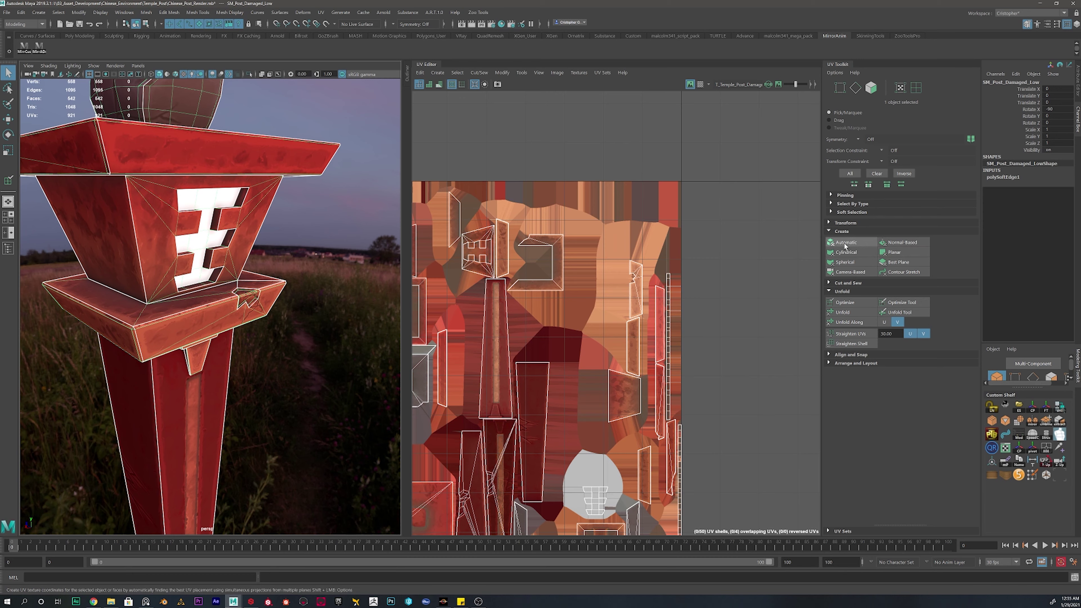
left_click(846, 223)
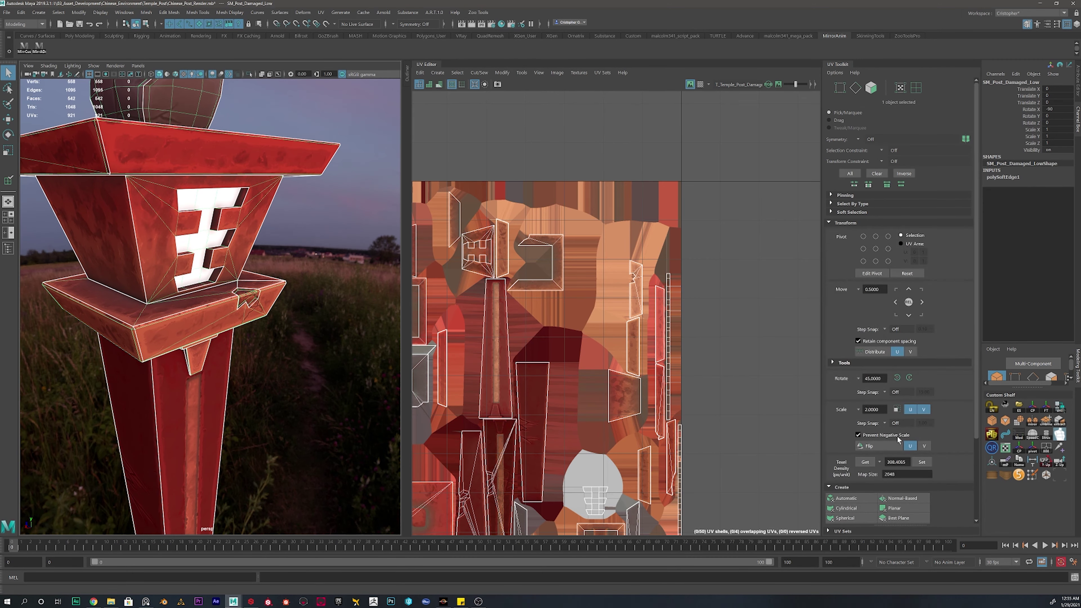
right_click_drag(472, 245, 418, 232)
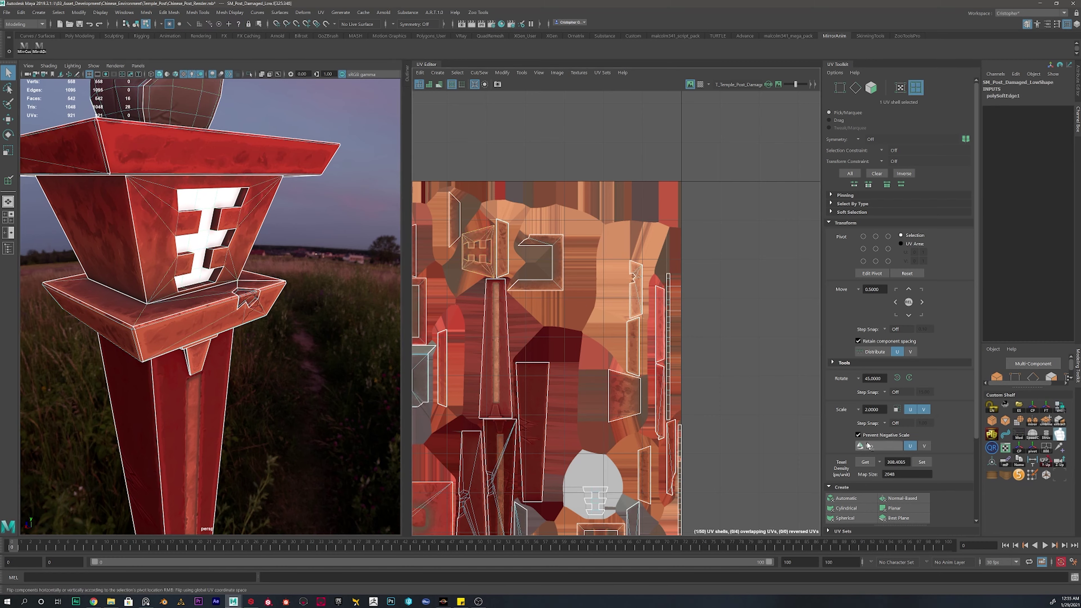
left_click(867, 462)
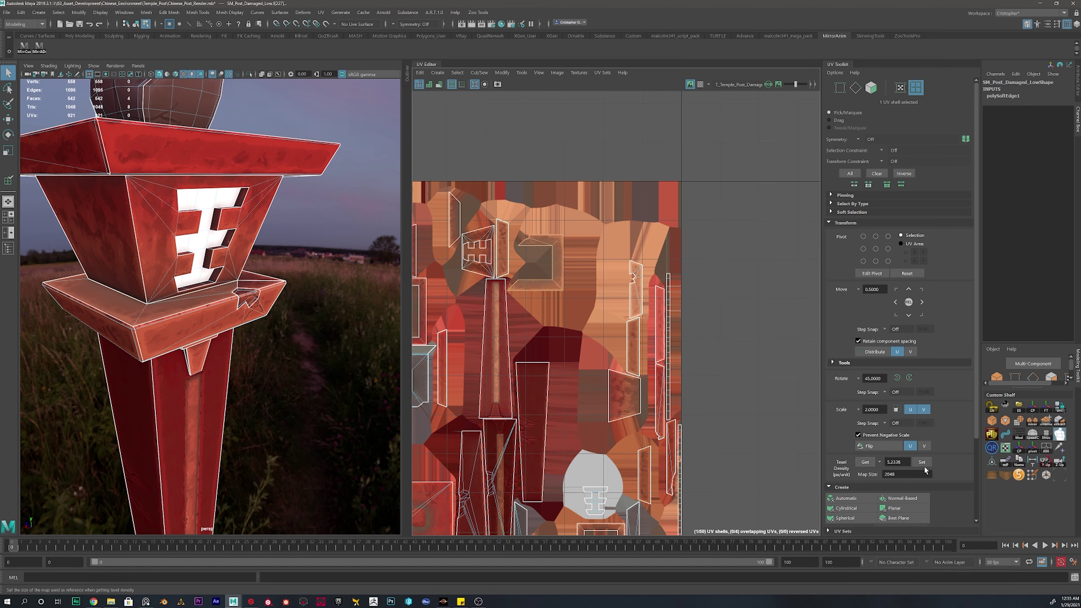
left_click(916, 465)
key("ctrl+z")
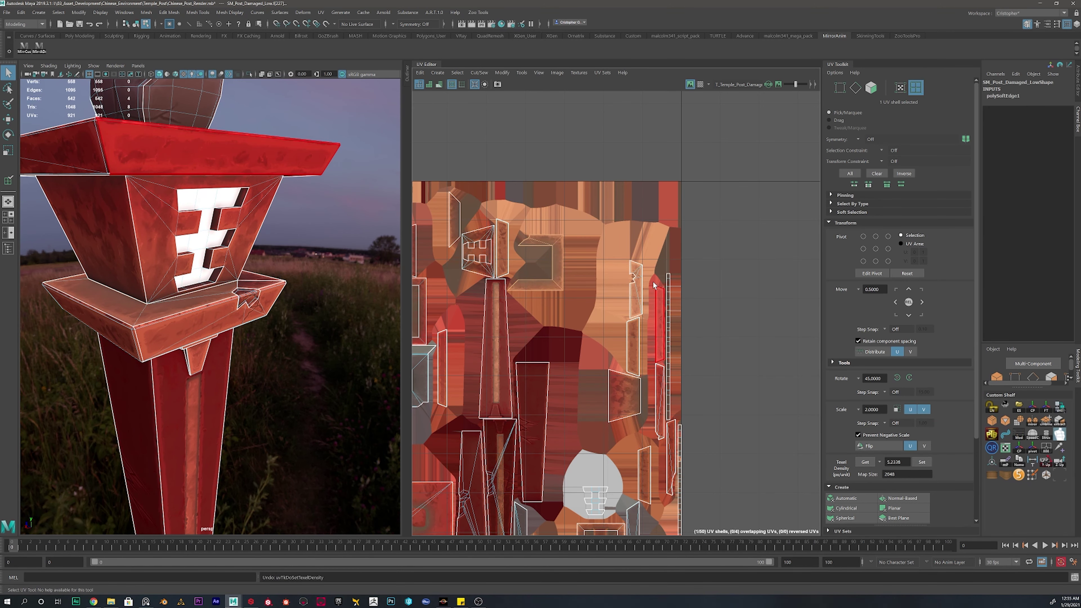
Step: Examine the whole textured post from several sides and compare its painted surfaces with the shells in the full UV layout
scroll(561, 409, "down", 3)
middle_click_drag(561, 410, 727, 305, "alt")
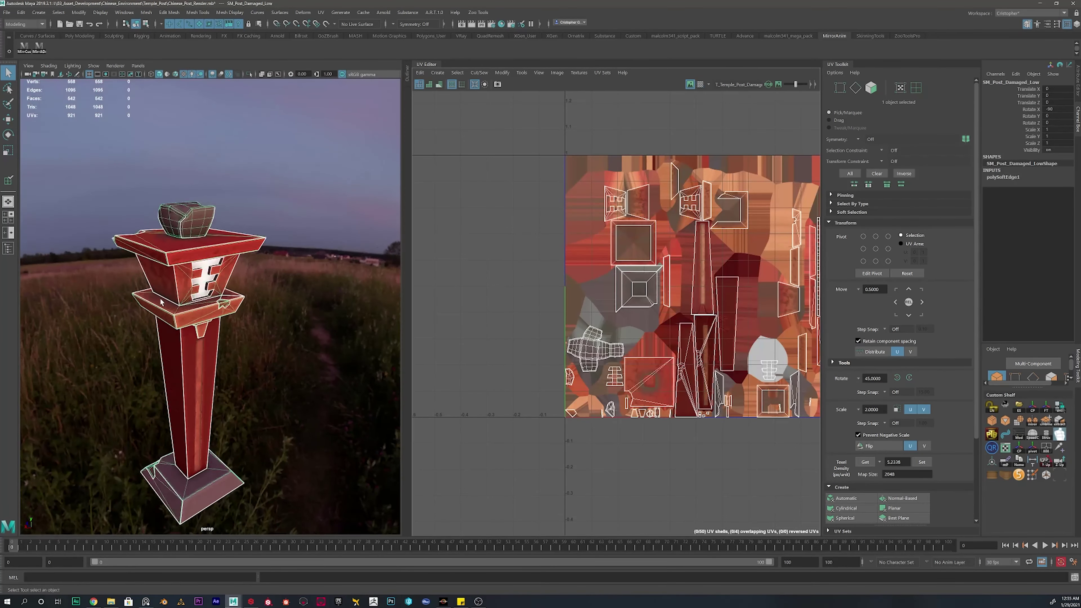
right_click_drag(161, 302, 209, 369, "alt")
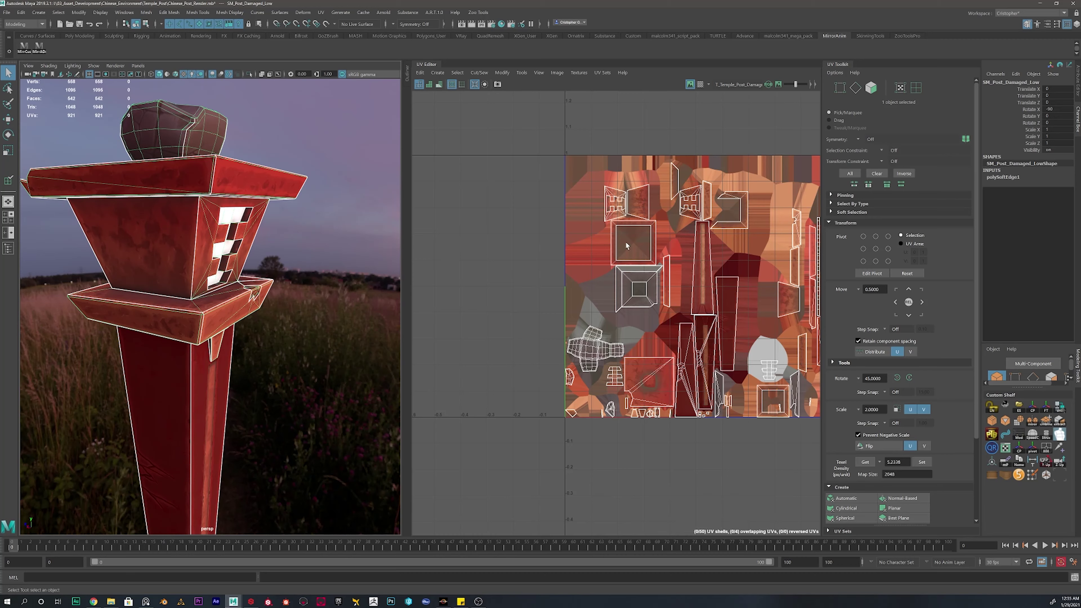
left_click_drag(178, 271, 238, 260, "alt")
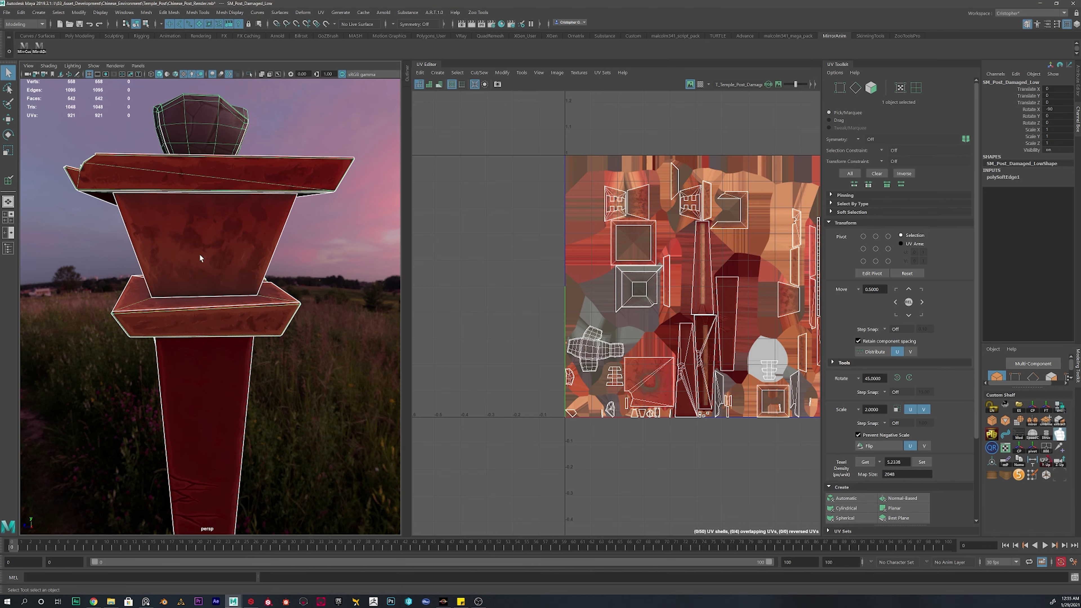
scroll(237, 263, "down", 6)
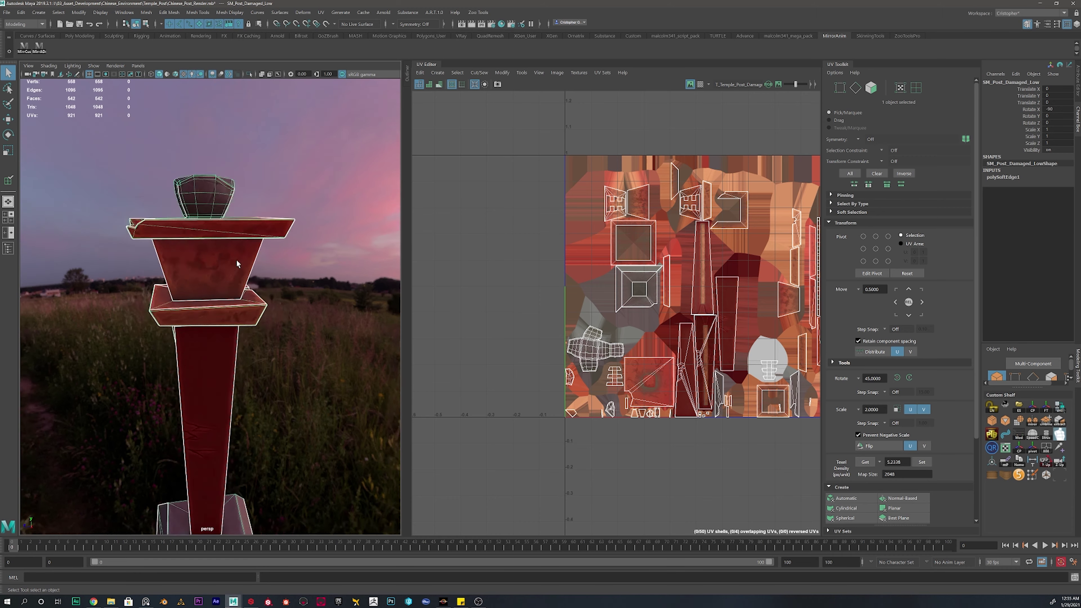
left_click_drag(238, 265, 208, 271, "alt")
scroll(209, 272, "up", 4)
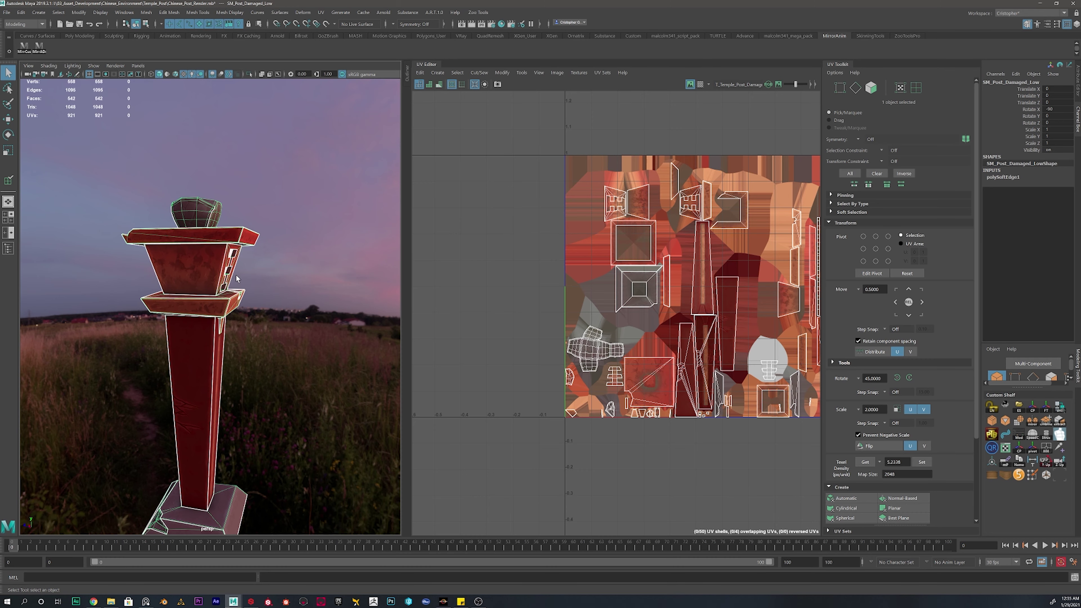
left_click_drag(236, 278, 238, 311, "alt")
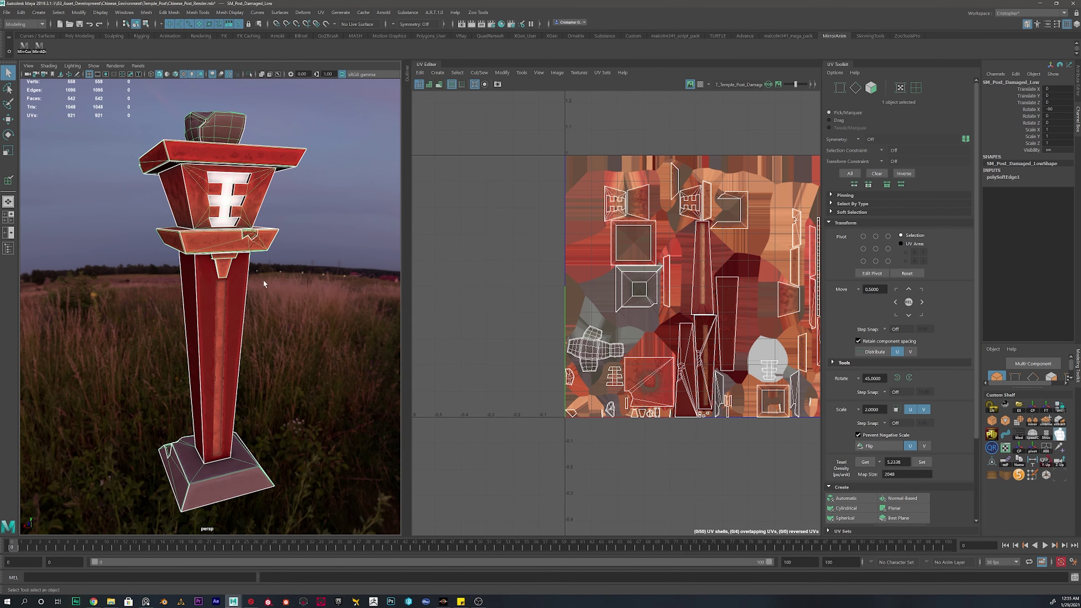
middle_click_drag(302, 246, 341, 282, "alt")
Step: Open the recent scene Chinese_Temple_Modular_Parts.mb without saving the temple post scene, and widen the 3D viewport
left_click(11, 12)
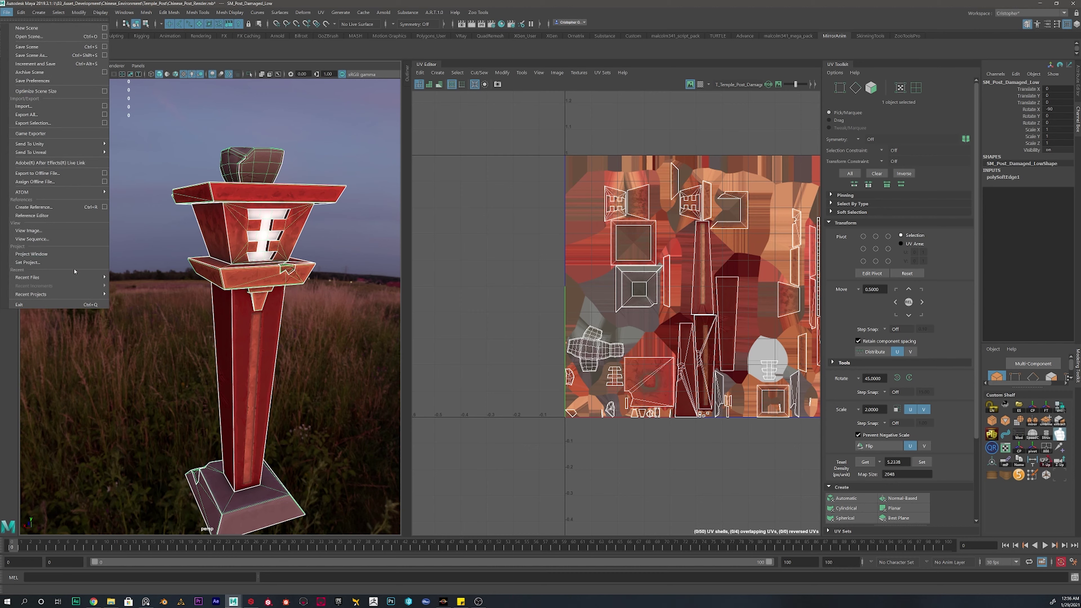
mouse_move(71, 276)
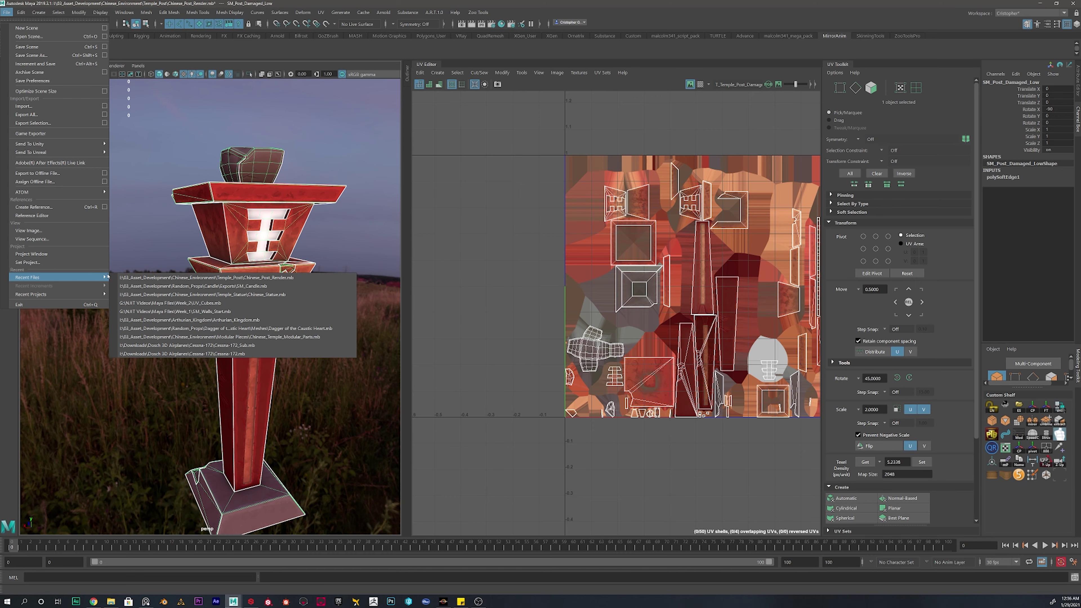
left_click(179, 337)
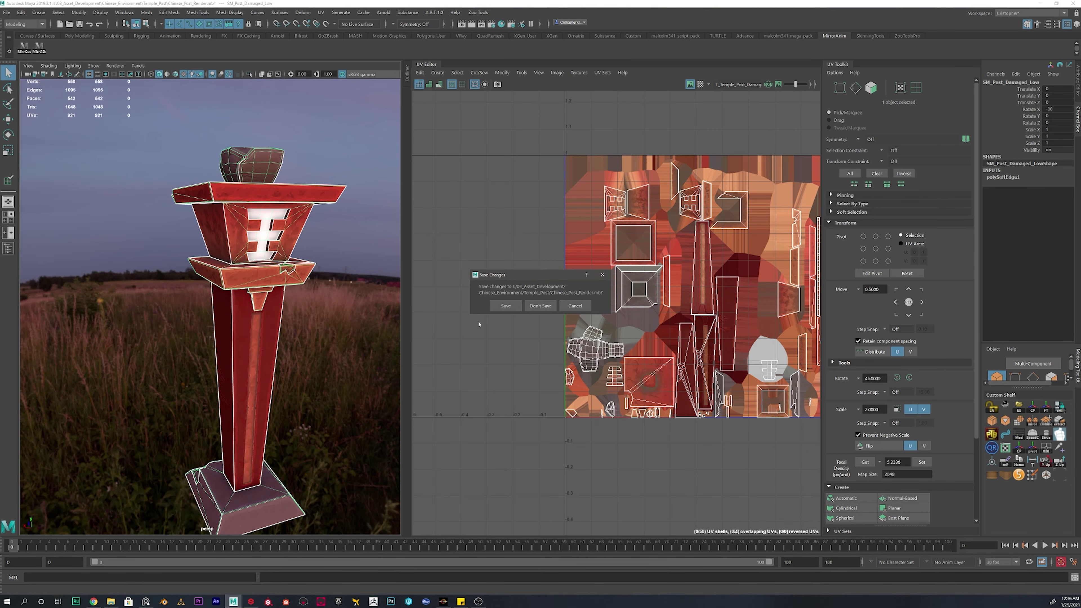
left_click(540, 306)
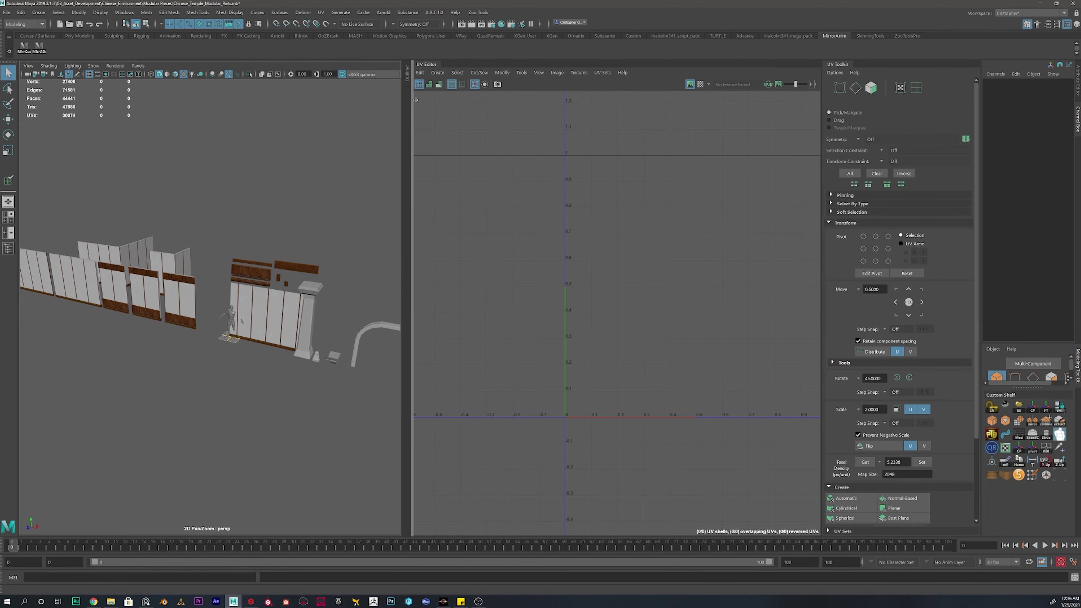
left_click_drag(416, 100, 519, 100)
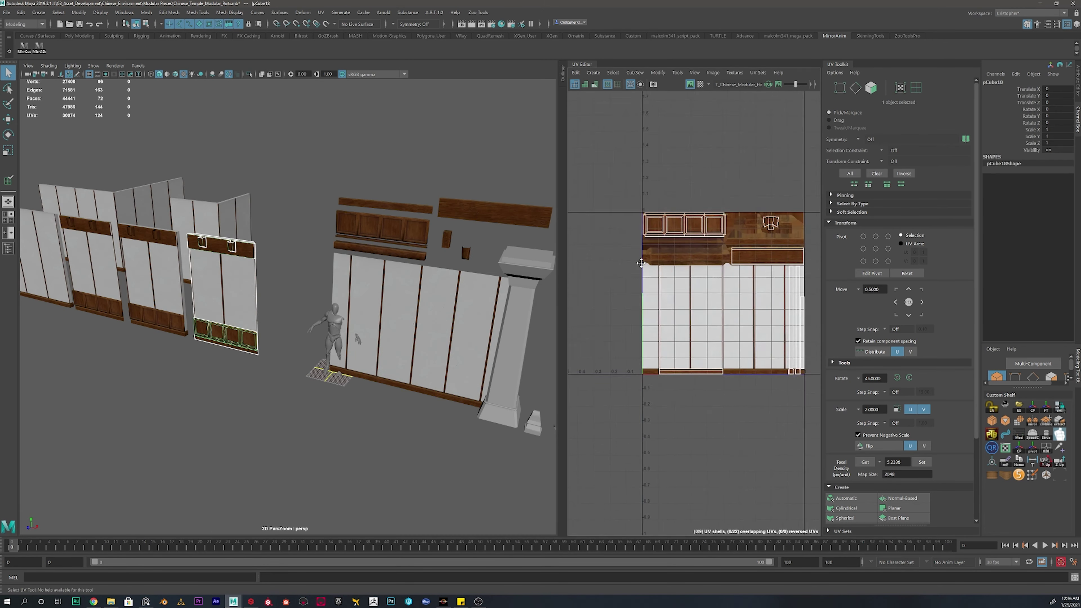
Step: Select the neighbouring wood-paneled wall modules individually and together to compare their UV shells over the shared texture
scroll(723, 275, "up", 4)
mouse_move(686, 272)
middle_mouse_down("alt")
mouse_move(655, 266)
mouse_move(684, 255)
middle_mouse_up("alt")
left_click(166, 289)
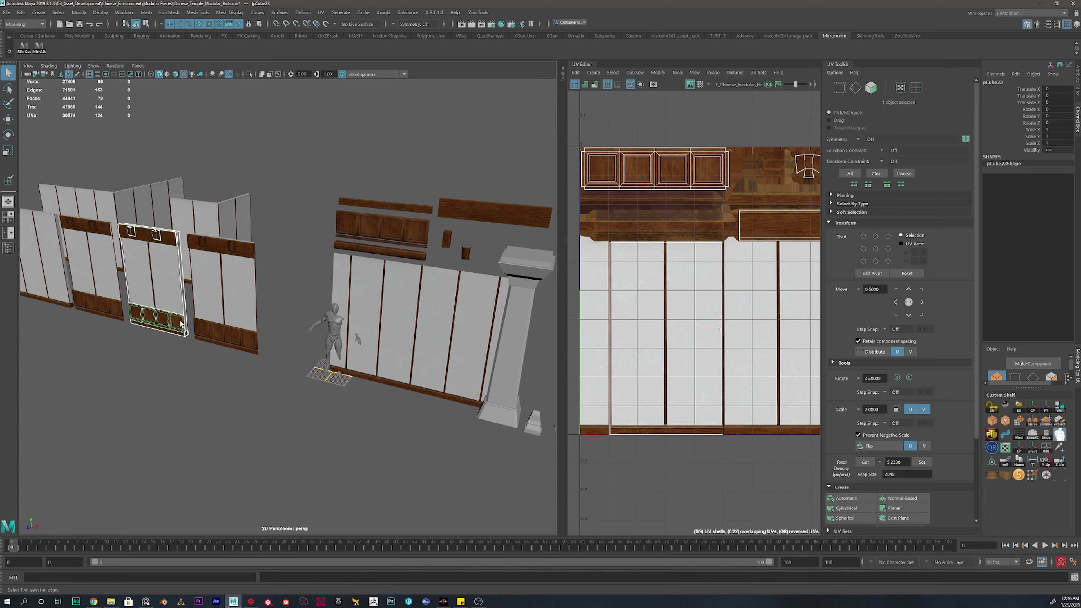
left_click(236, 306)
left_click(153, 314, "shift")
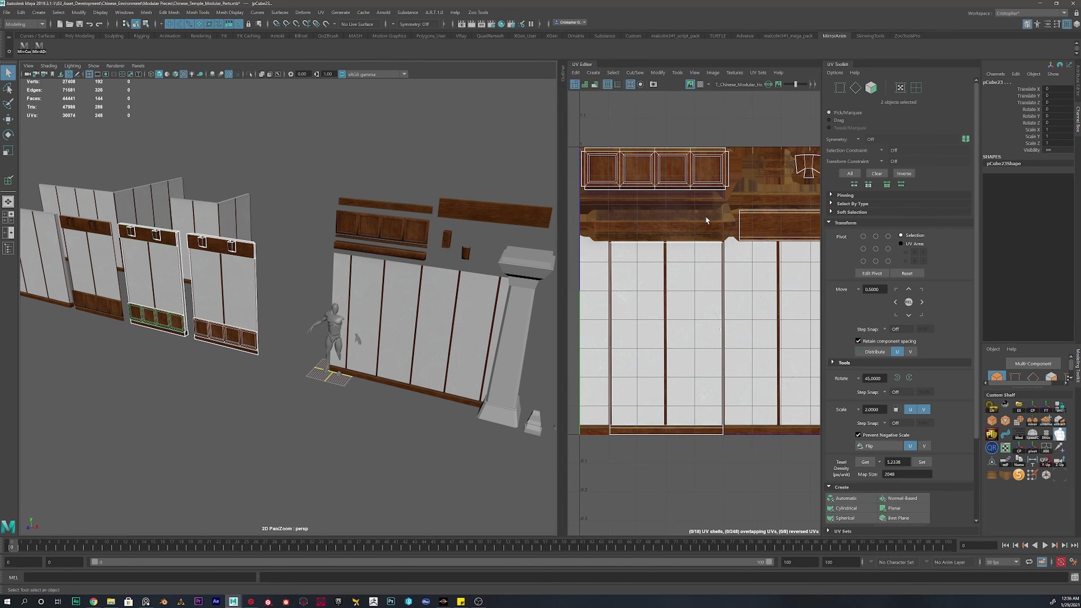
middle_click_drag(770, 235, 710, 231, "alt")
middle_click_drag(307, 264, 438, 261, "alt")
left_click(222, 311, "shift")
left_click_drag(204, 287, 318, 268, "alt")
Step: Select the plain white wall modules and the corner walls to compare how their UV shells reuse the same texture
left_click(185, 309)
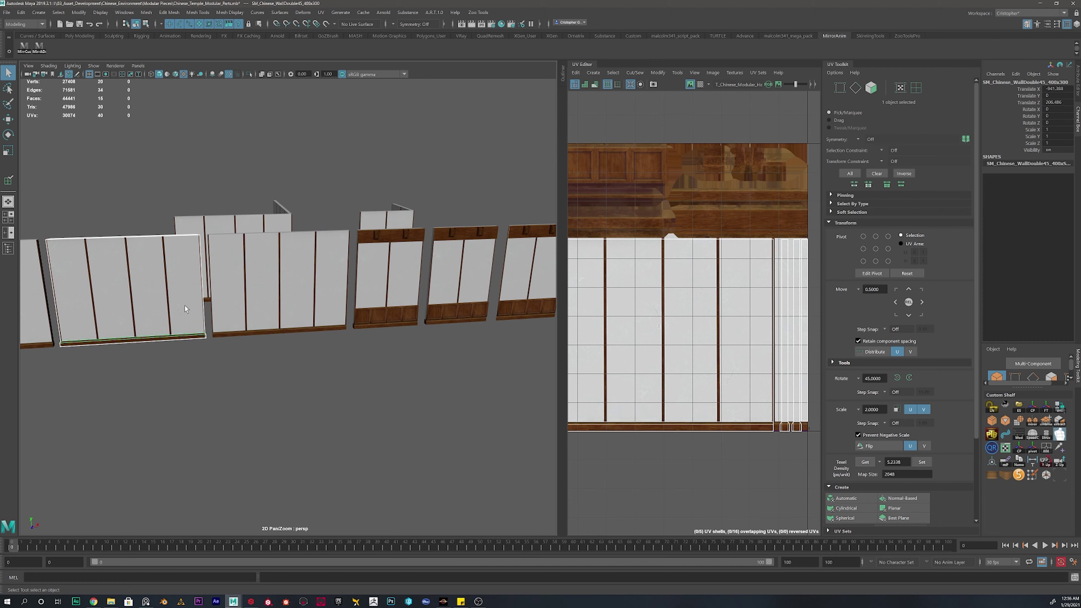
scroll(678, 296, "down", 3)
middle_click_drag(660, 296, 701, 291, "alt")
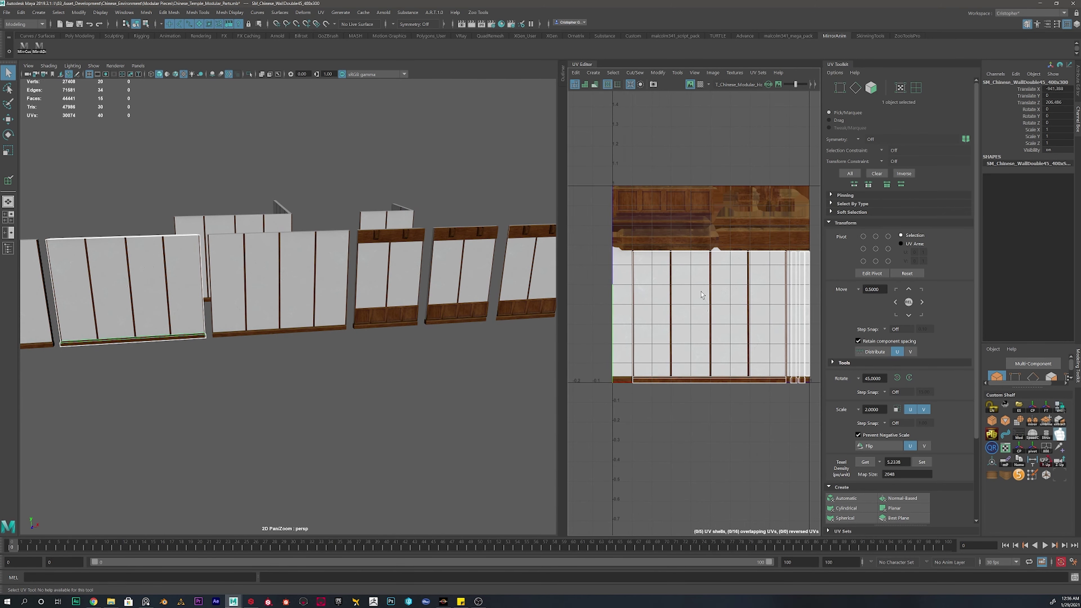
middle_click_drag(139, 281, 304, 275, "alt")
left_click(134, 282)
left_click_drag(428, 231, 390, 265, "alt")
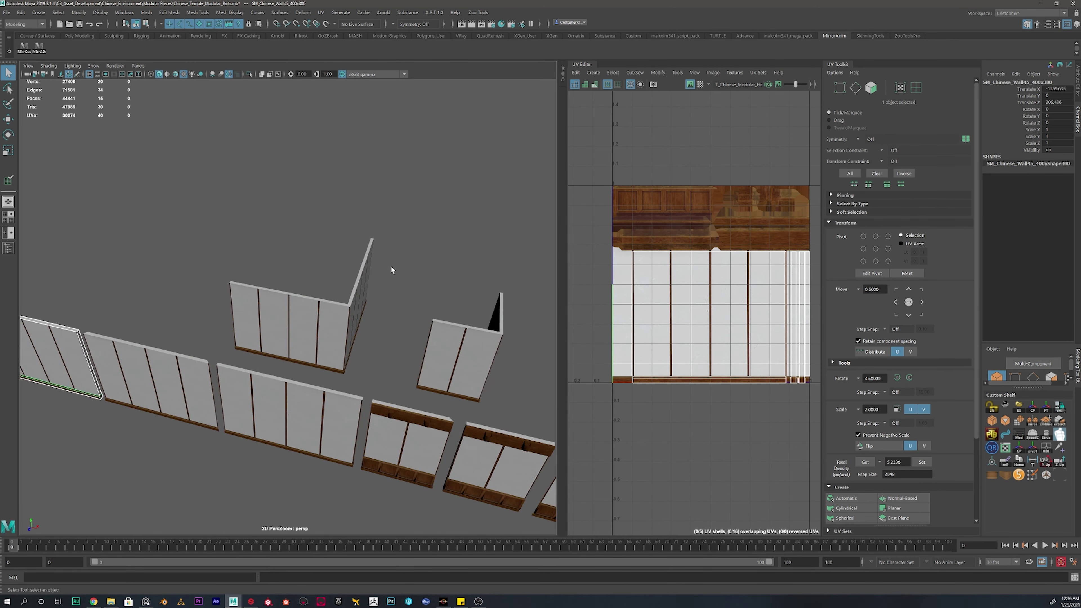
left_click(332, 319)
left_click(445, 333)
left_click_drag(445, 333, 318, 279, "alt")
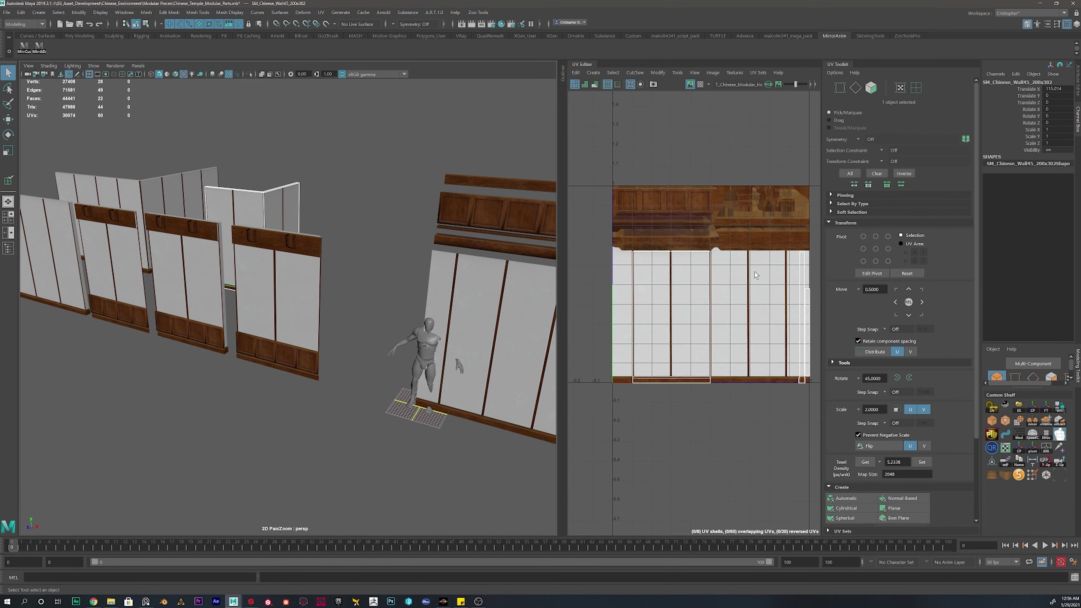
Step: Dim the texture in the UV Editor and select the long wall plane and loose wood trim pieces to locate their shells
left_click(778, 84)
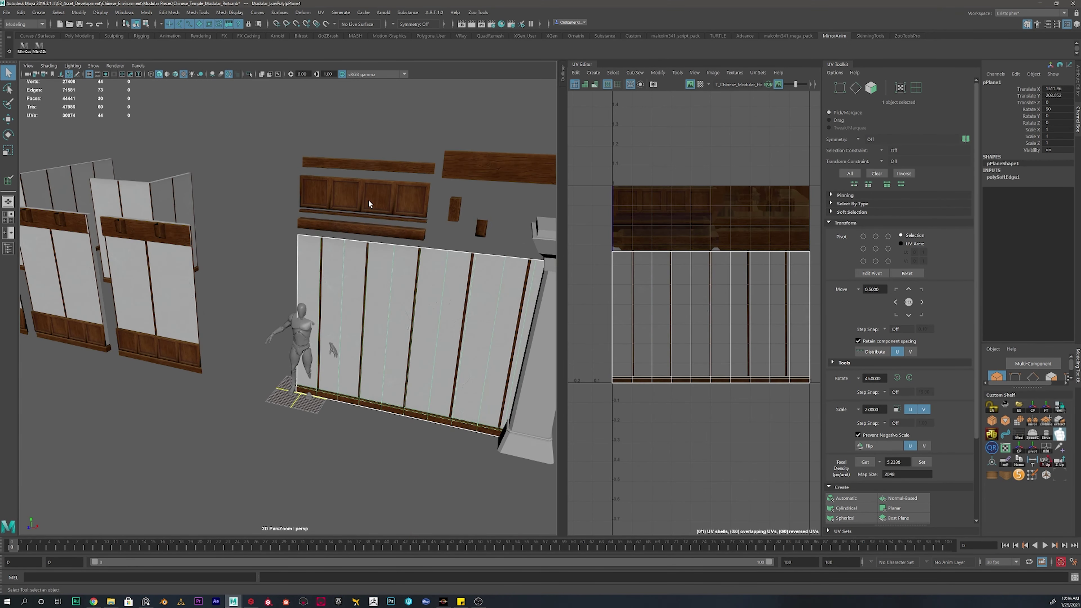
left_click(368, 201)
left_click(397, 171)
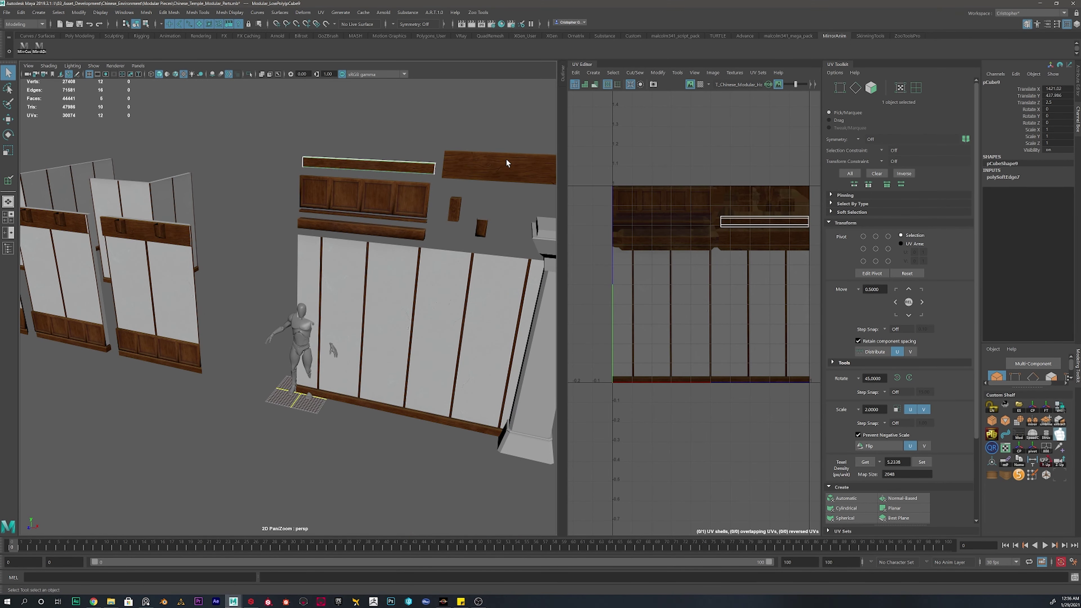
left_click(506, 158)
left_click(481, 228)
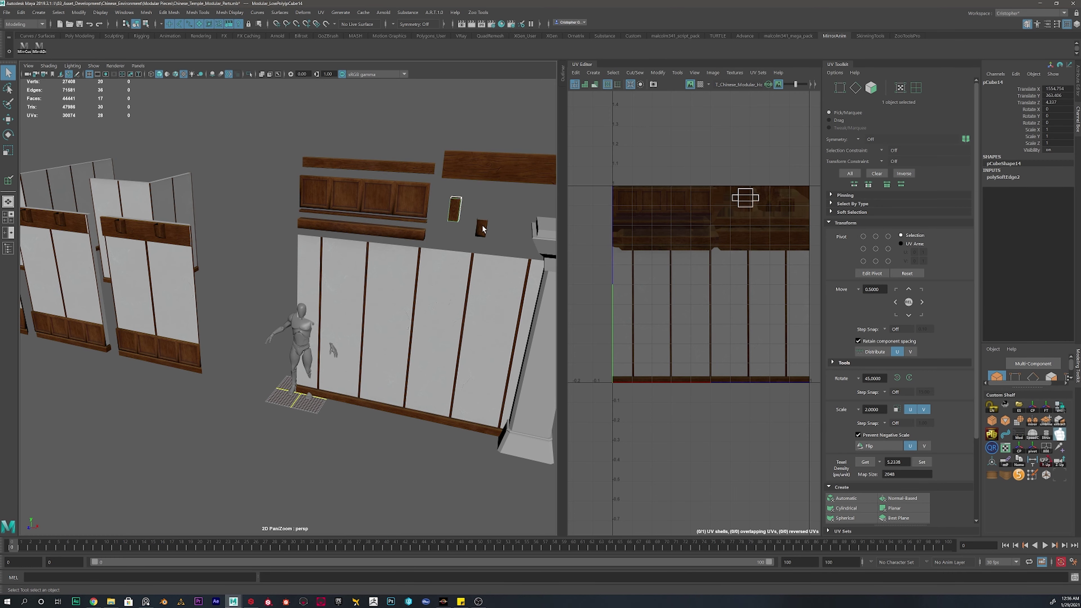
left_click(394, 231)
left_click(410, 201)
left_click(480, 173)
left_click(419, 167)
left_click(455, 209)
left_click(480, 229)
Step: Select each green tiled roof piece in turn to examine its UV shells on the roof texture
middle_click_drag(501, 246, 350, 250, "alt")
scroll(354, 260, "down", 5)
left_click_drag(359, 272, 326, 273, "alt")
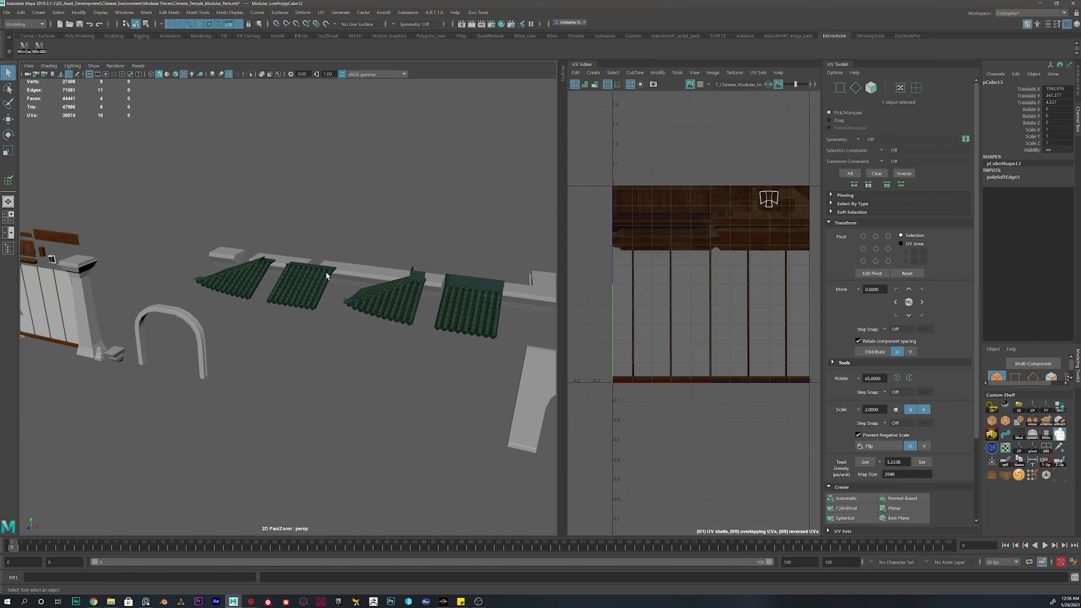
left_click(238, 279)
left_click(320, 303)
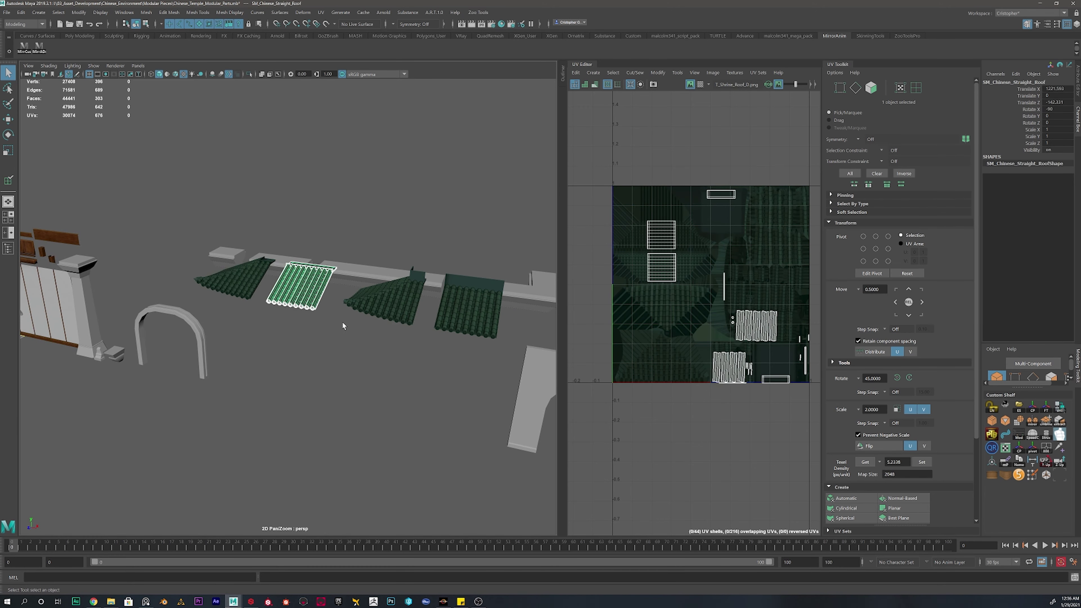
left_click(395, 306)
left_click(477, 320)
Step: Select the grey archway and the corner trims above it to examine their untextured UV layouts
middle_click_drag(507, 338, 379, 239, "alt")
scroll(379, 239, "up", 5)
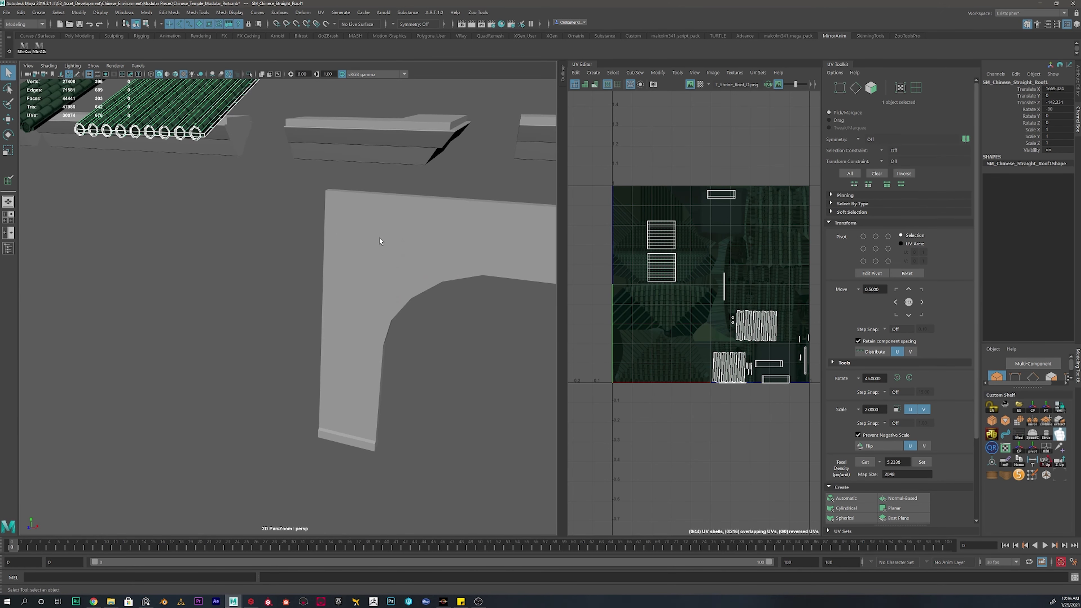
left_click(385, 259)
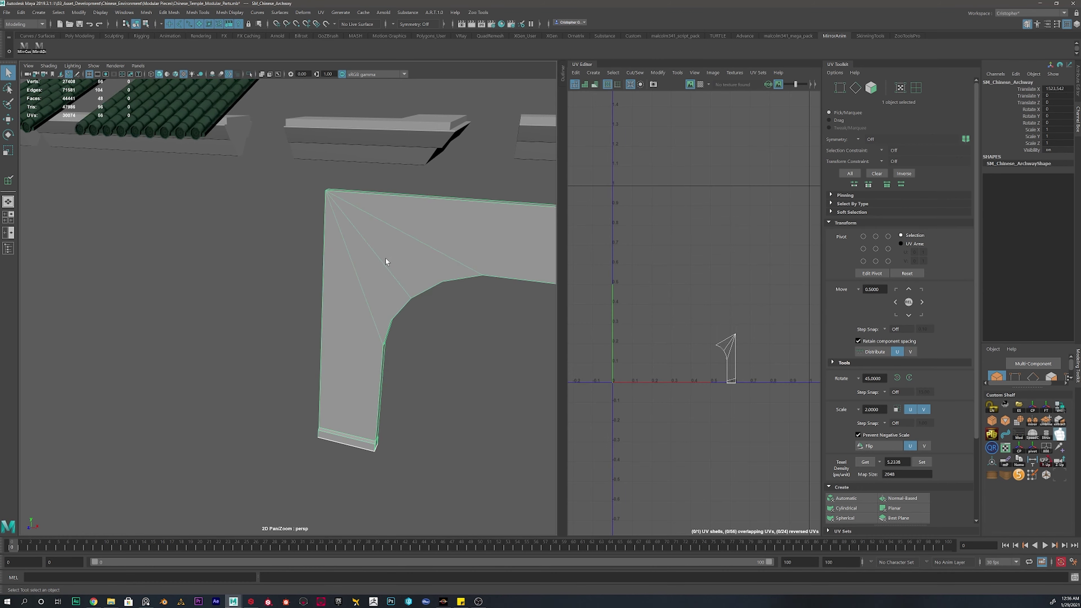
scroll(430, 267, "down", 5)
middle_click_drag(430, 267, 358, 317, "alt")
left_click(353, 257)
left_click(292, 261)
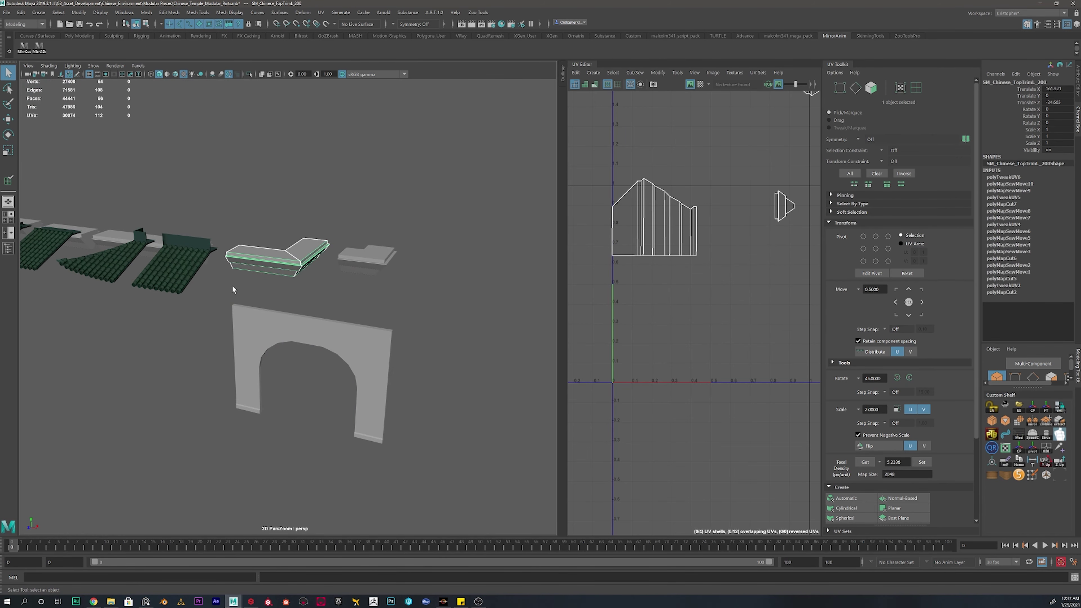
Step: Select all five grey top trim pieces together to compare their UV shells in one layout
left_click_drag(231, 285, 273, 330, "alt")
middle_click_drag(406, 452, 386, 340, "alt")
left_click(302, 379)
left_click(159, 359, "shift")
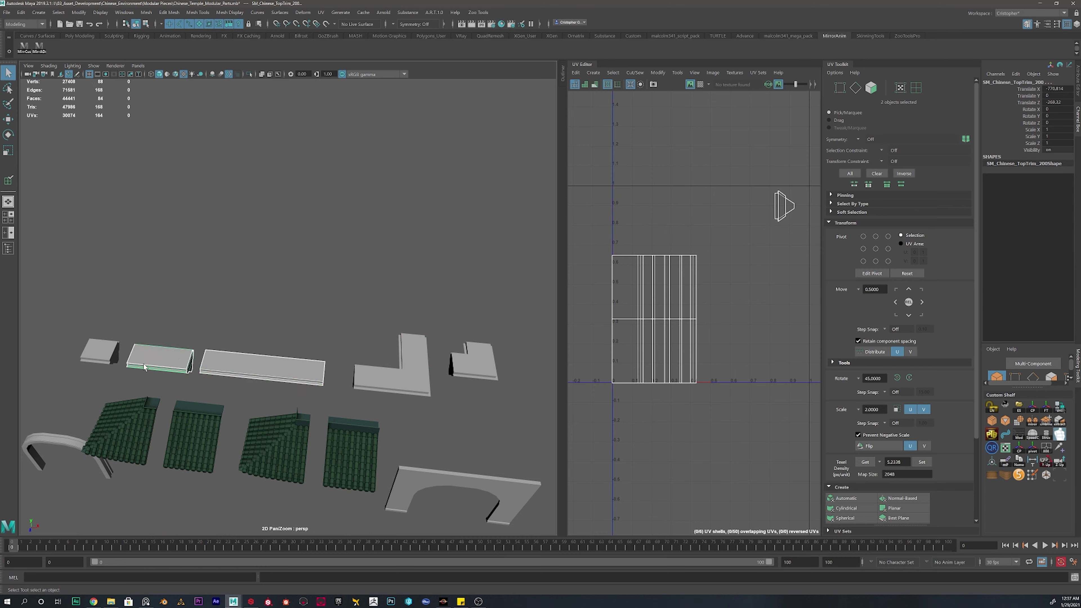
left_click(98, 351, "shift")
left_click(391, 375, "shift")
left_click(472, 362, "shift")
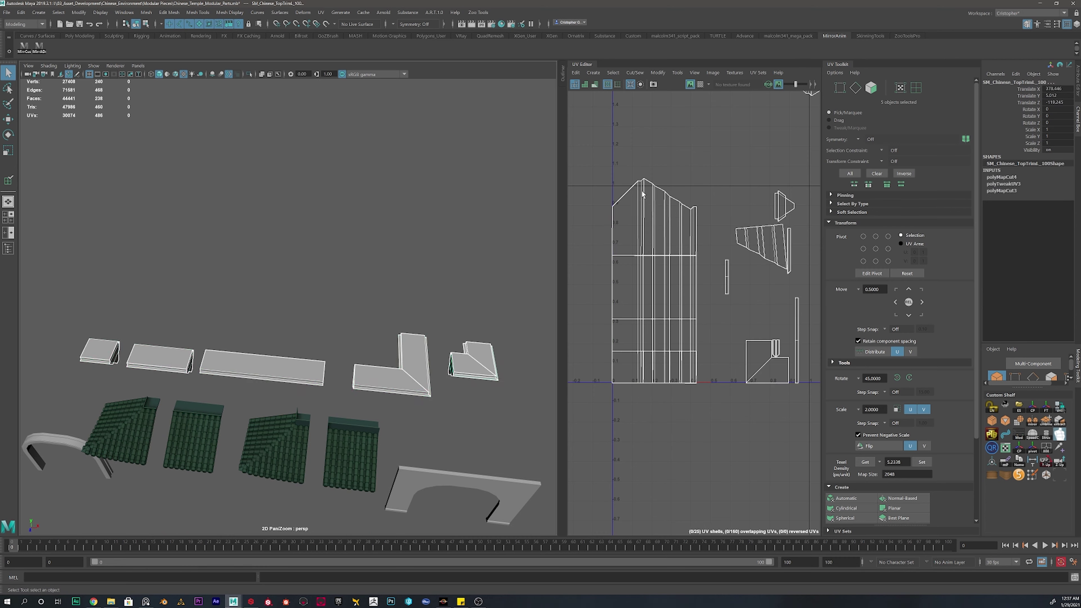
Step: Select the four green roof pieces together to view their combined UV shells on the shared roof texture
left_click_drag(349, 324, 438, 325, "alt")
left_click(359, 339)
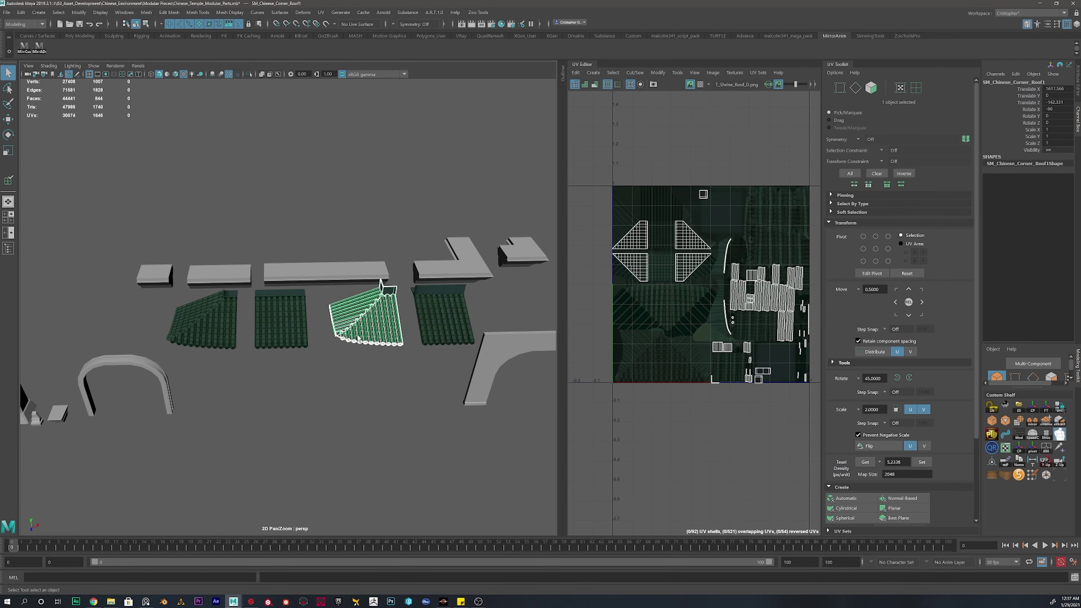
left_click(309, 308)
left_click(223, 317)
left_click(294, 320, "shift")
left_click(368, 321, "shift")
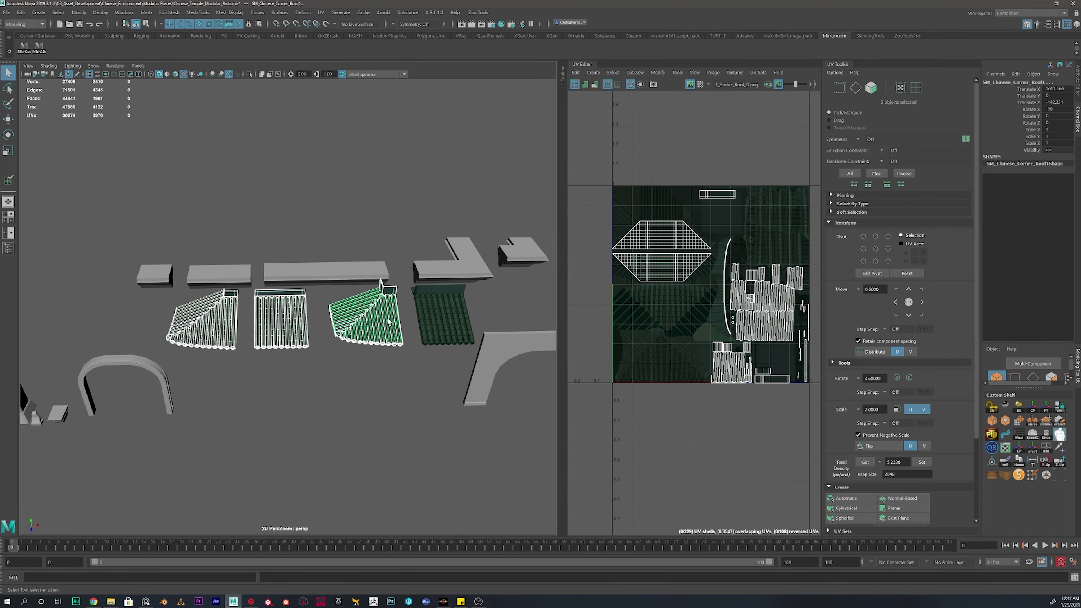
left_click(441, 322, "shift")
Step: Move the middle wood-paneled wall module along X until it meets the neighbouring wall module
left_click(232, 386)
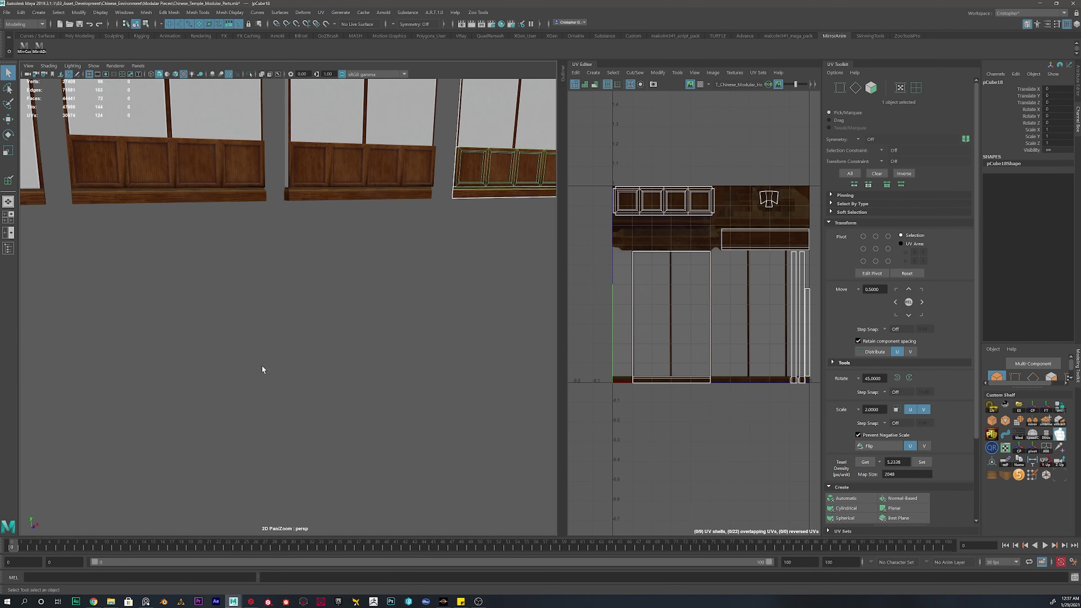
key("f")
scroll(296, 360, "down", 6)
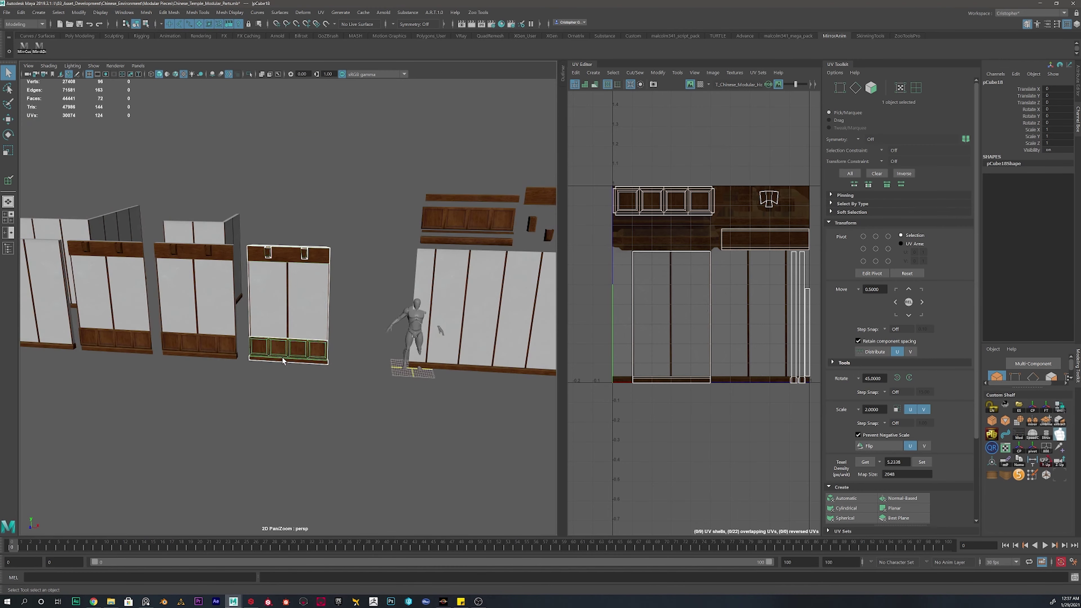
left_click_drag(285, 360, 258, 366, "alt")
middle_click_drag(258, 367, 385, 335, "alt")
scroll(387, 333, "up", 6)
left_click_drag(388, 334, 404, 328, "alt")
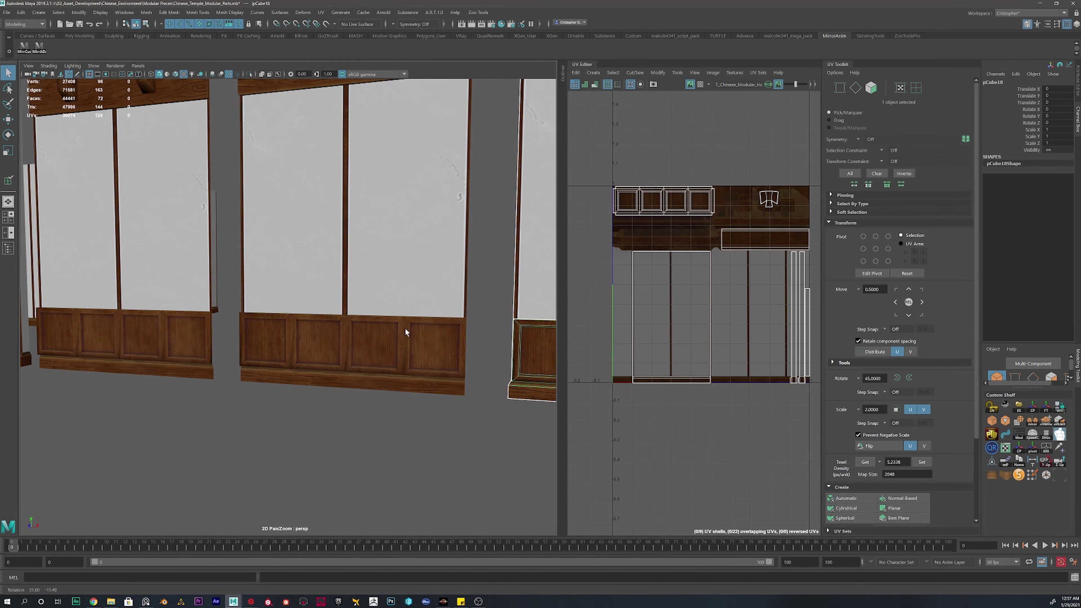
middle_click_drag(405, 328, 276, 304, "alt")
left_click(359, 301)
key("w")
left_click_drag(219, 205, 243, 208, "alt")
middle_click_drag(309, 238, 306, 276, "alt")
scroll(305, 276, "up", 2)
left_click_drag(168, 170, 237, 172)
key("f")
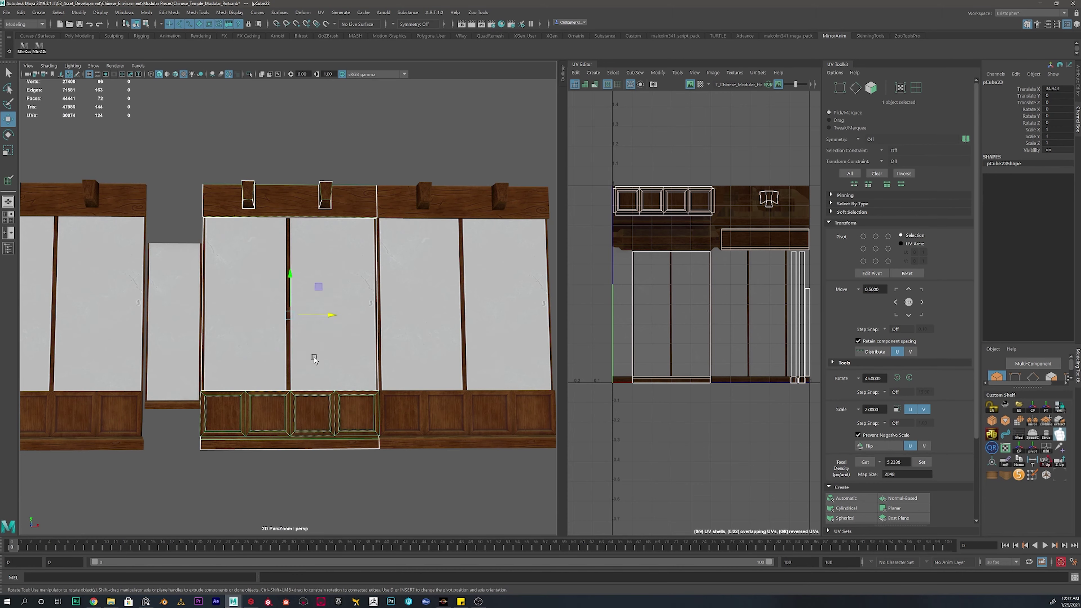
Step: Mirror the moved wall module by setting its Scale X to -1, and inspect the wood grain across the joint
key("e")
key("w")
left_click(1050, 129)
key("Return")
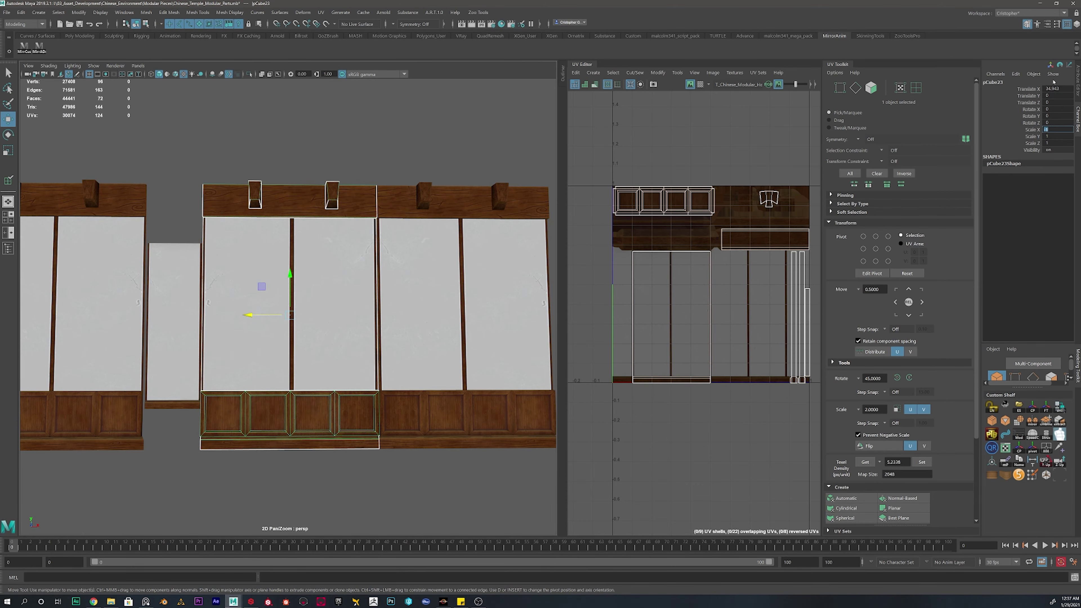
scroll(420, 300, "up", 5)
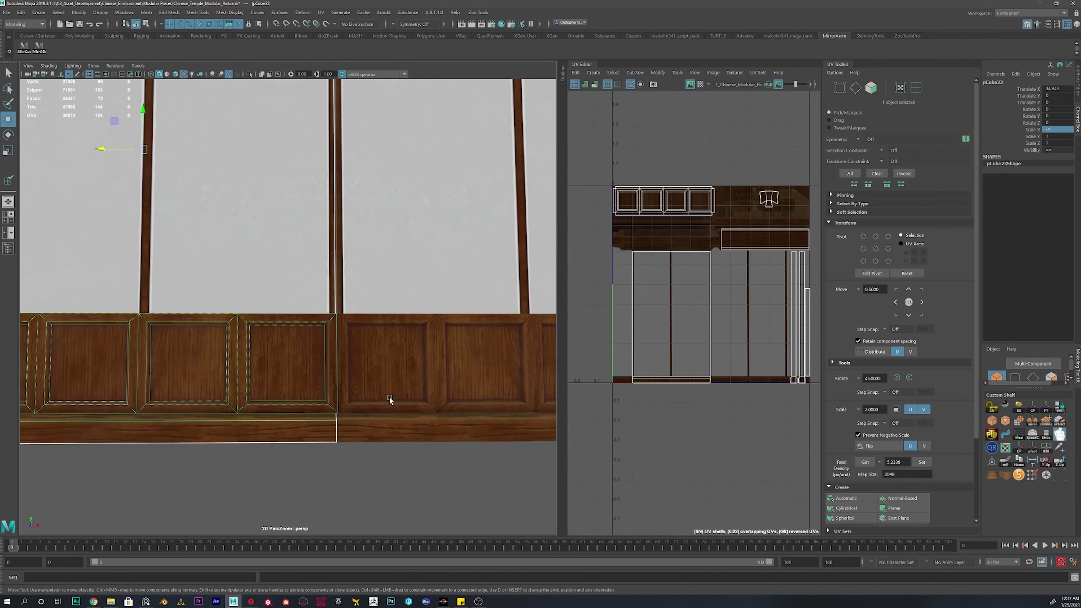
scroll(390, 400, "up", 3)
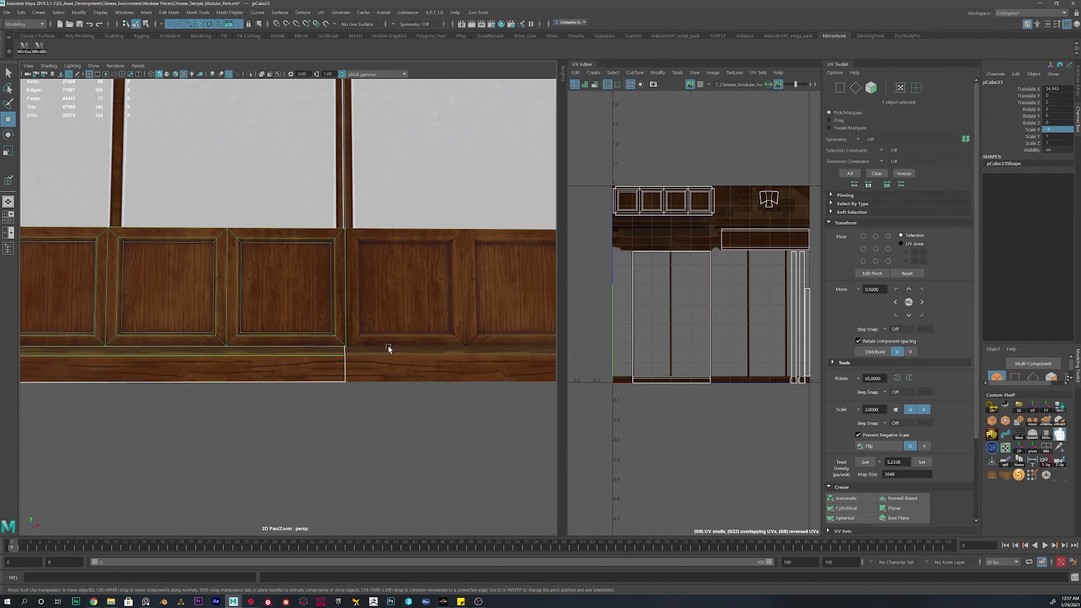
left_click(389, 416)
scroll(308, 378, "down", 3)
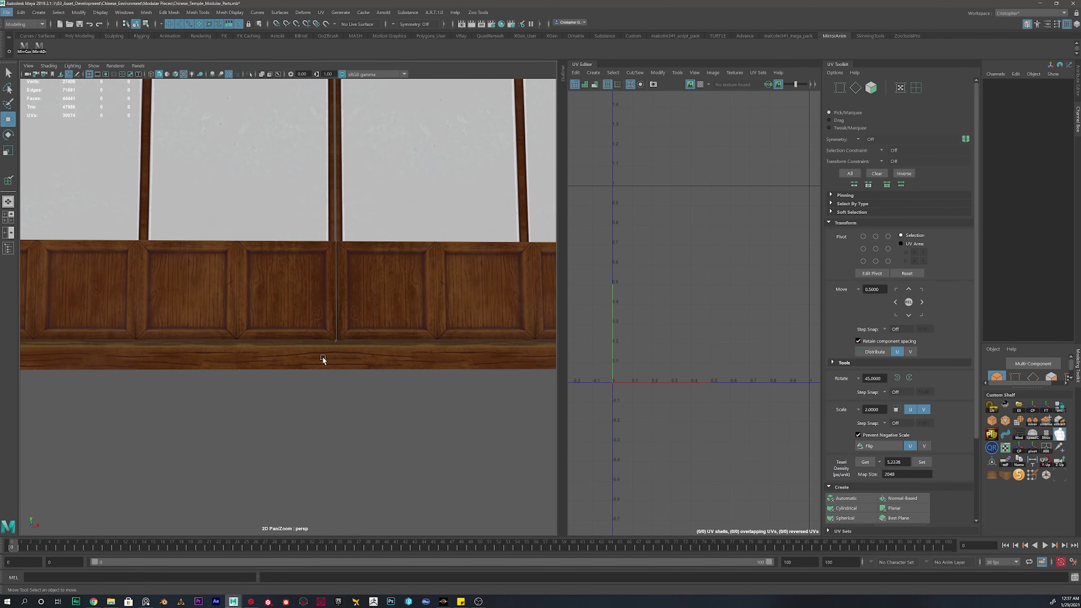
Step: Nudge the mirrored wall module along X to close the gap with its neighbour
left_click(326, 328)
key("f")
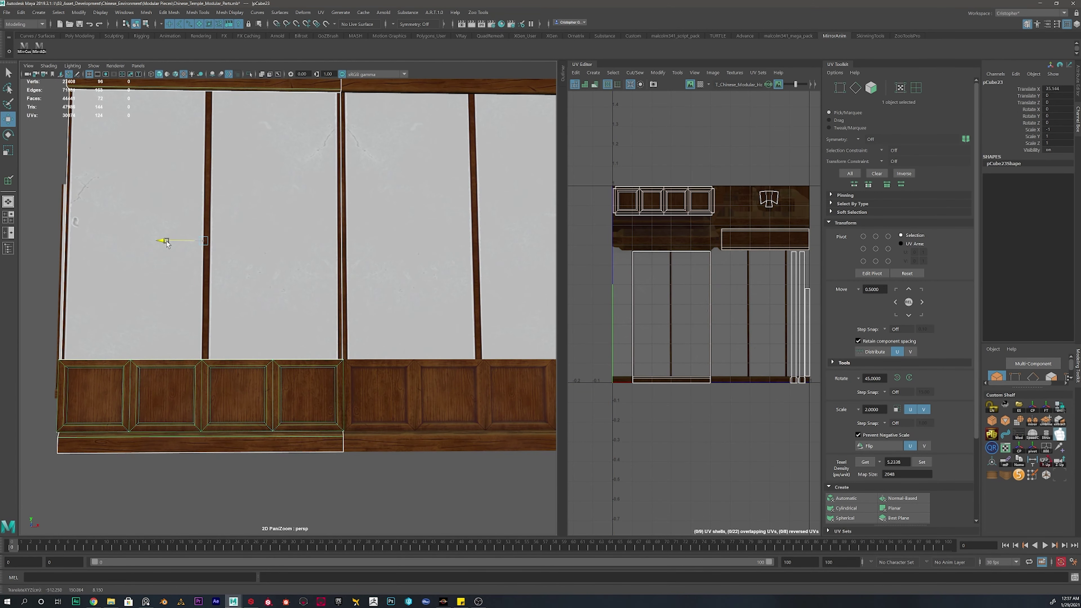
left_click(354, 498)
Step: Select both joined wall modules to compare their overlapping UV shells, and clear the selection to view the continuous wall
left_click(281, 369)
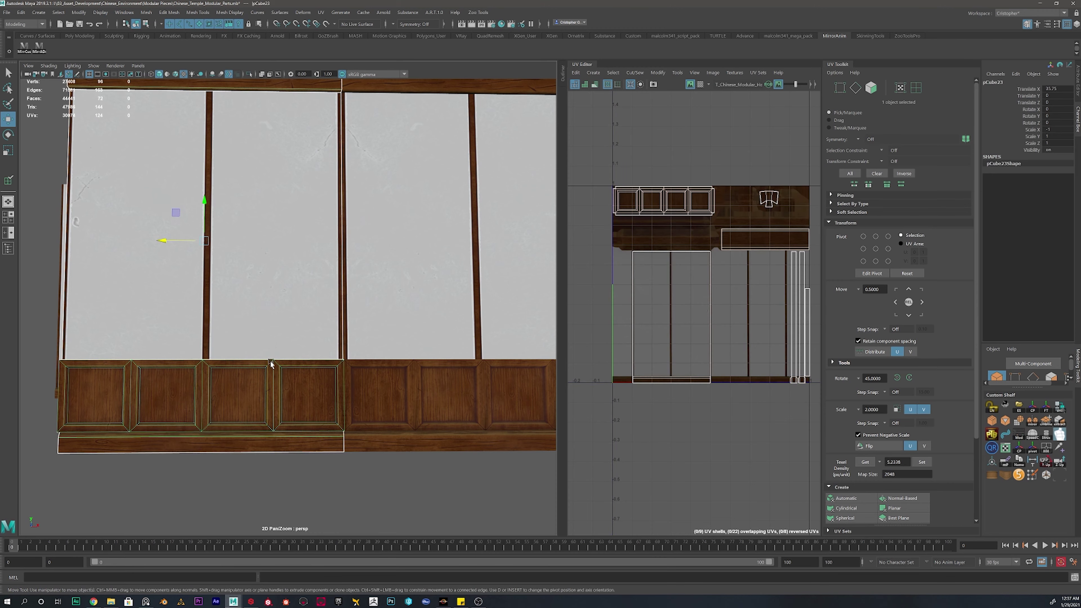
left_click(459, 380, "shift")
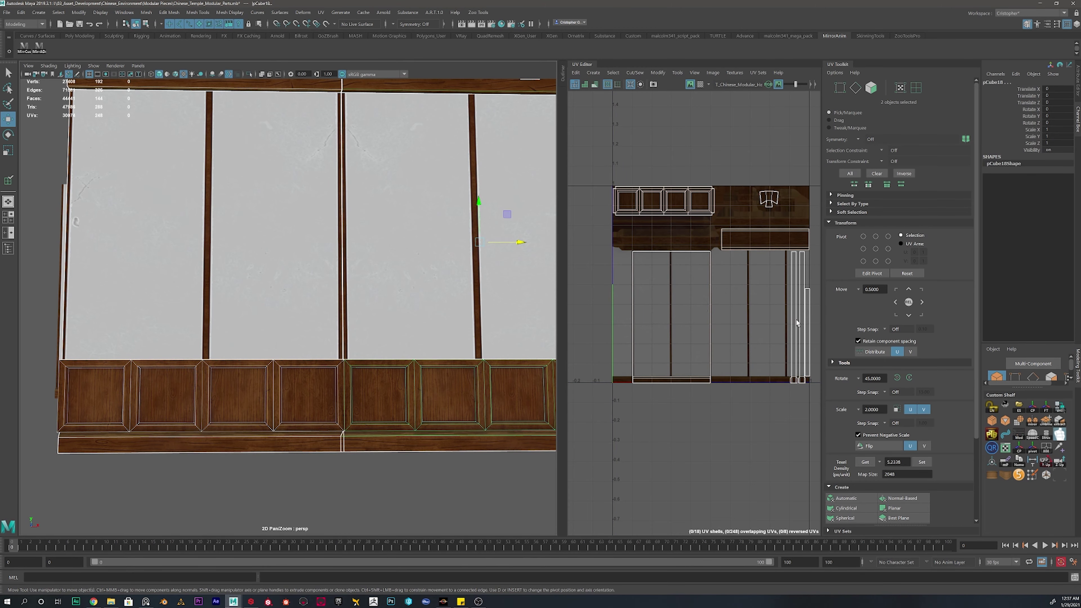
scroll(383, 400, "down", 5)
left_click(385, 426)
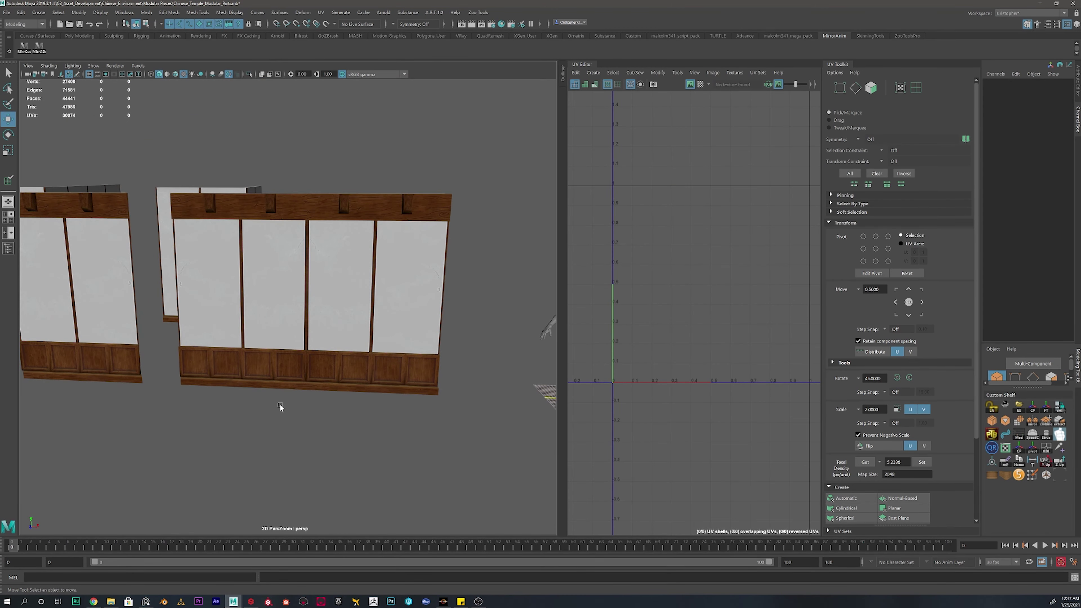
Step: Examine the wood grain and lower paneling across the joint between the two mirrored wall modules
mouse_move(291, 400)
left_mouse_down("alt")
mouse_move(277, 408)
mouse_move(290, 405)
left_mouse_up("alt")
middle_click_drag(319, 261, 300, 328, "alt")
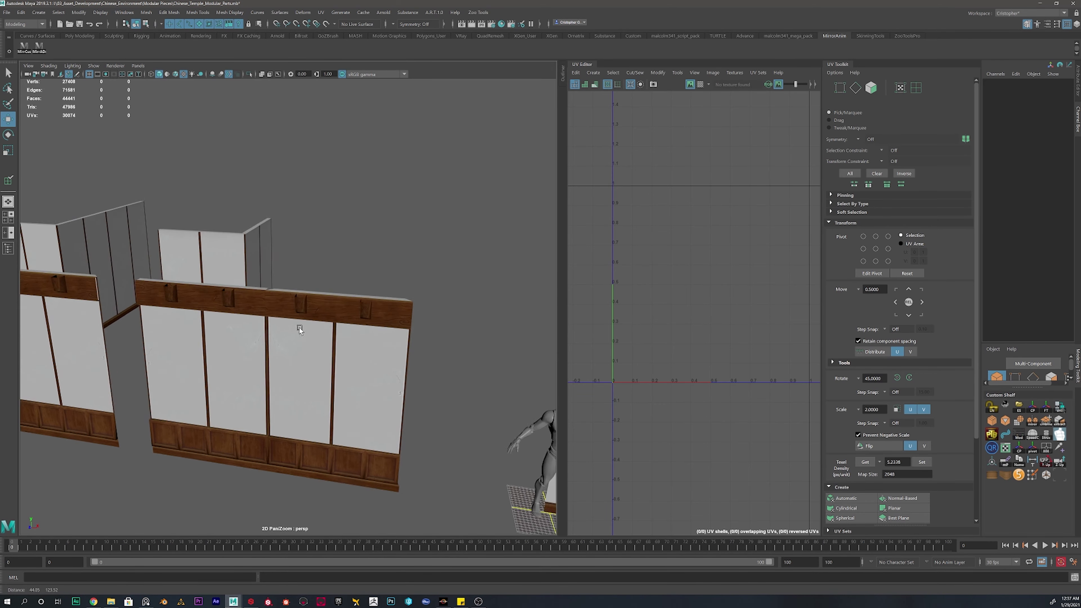
scroll(298, 328, "up", 10)
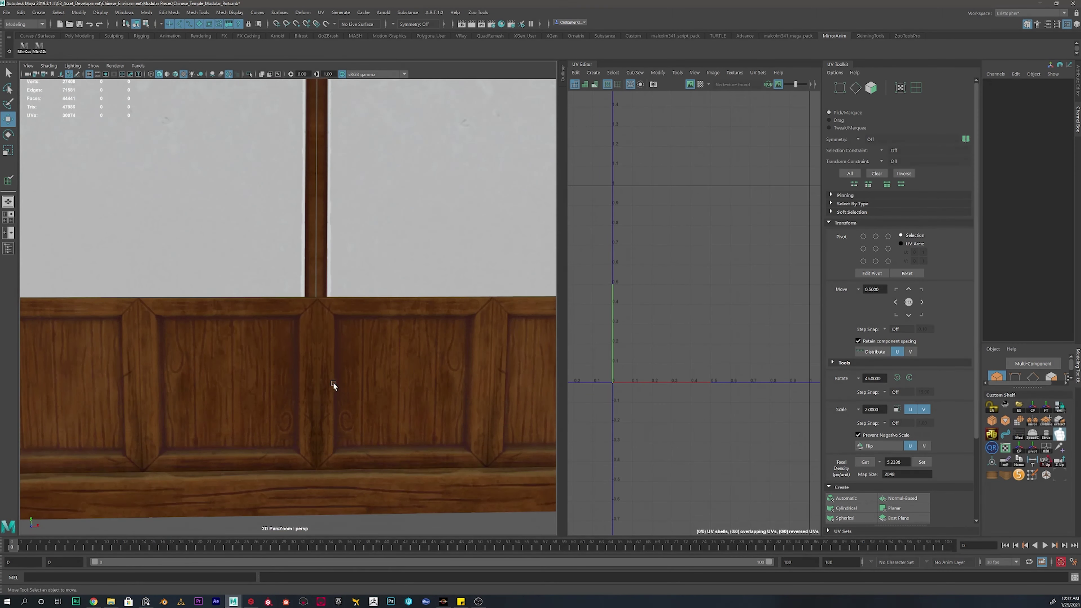
left_click_drag(333, 382, 323, 353, "alt")
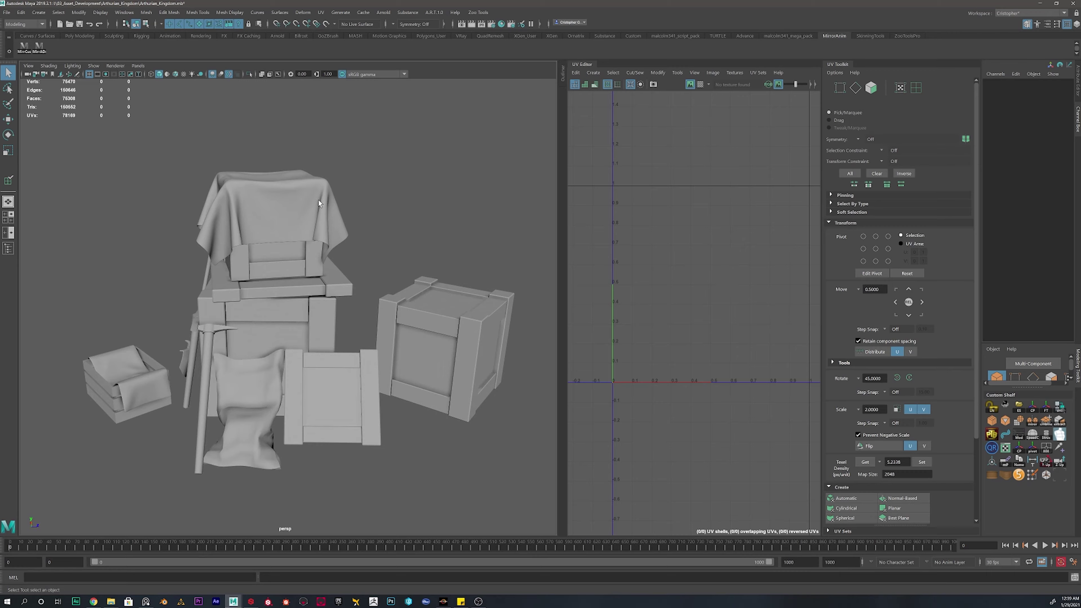
Step: Select the cloth on the stacked crates, the small slatted crate's cloth and the bag in turn to view their UVs
left_click(279, 198)
left_click_drag(280, 197, 256, 230, "alt")
left_click(187, 406)
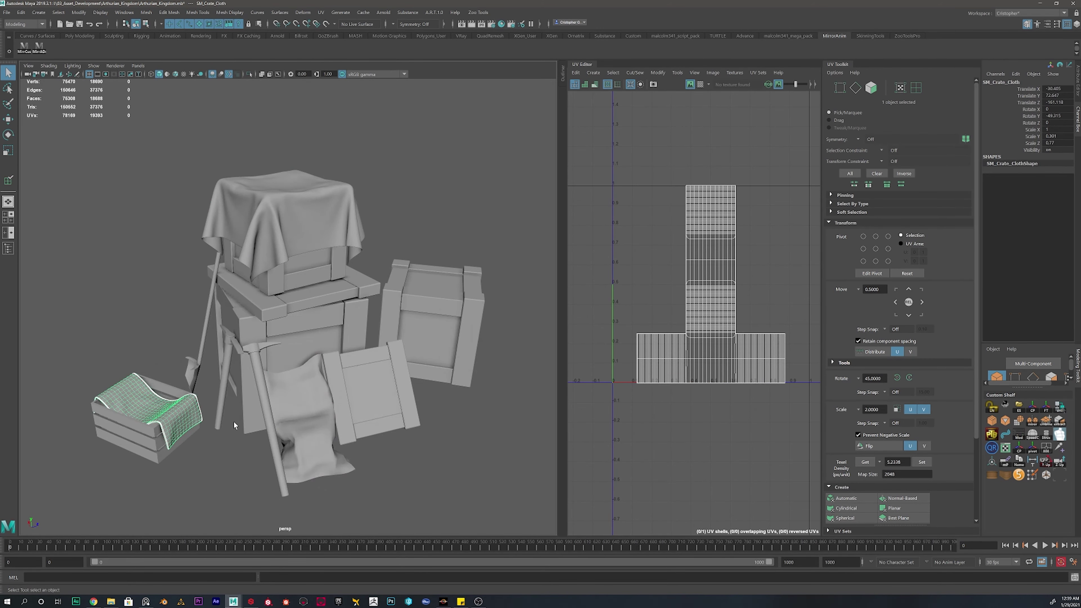
left_click_drag(233, 420, 353, 406, "alt")
left_click(353, 405)
left_click_drag(405, 384, 315, 384, "alt")
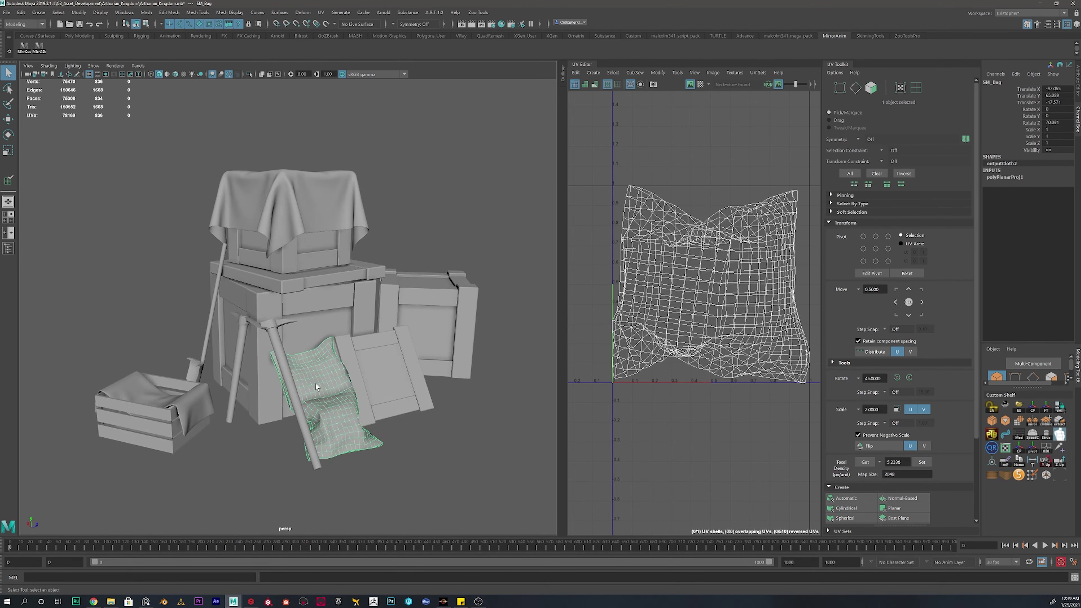
Step: Examine the bag mesh up close from above, below and the sides against its planar-projected UV layout
right_click_drag(316, 384, 371, 391, "alt")
middle_click_drag(371, 391, 269, 313, "alt")
left_click_drag(269, 312, 301, 233, "alt")
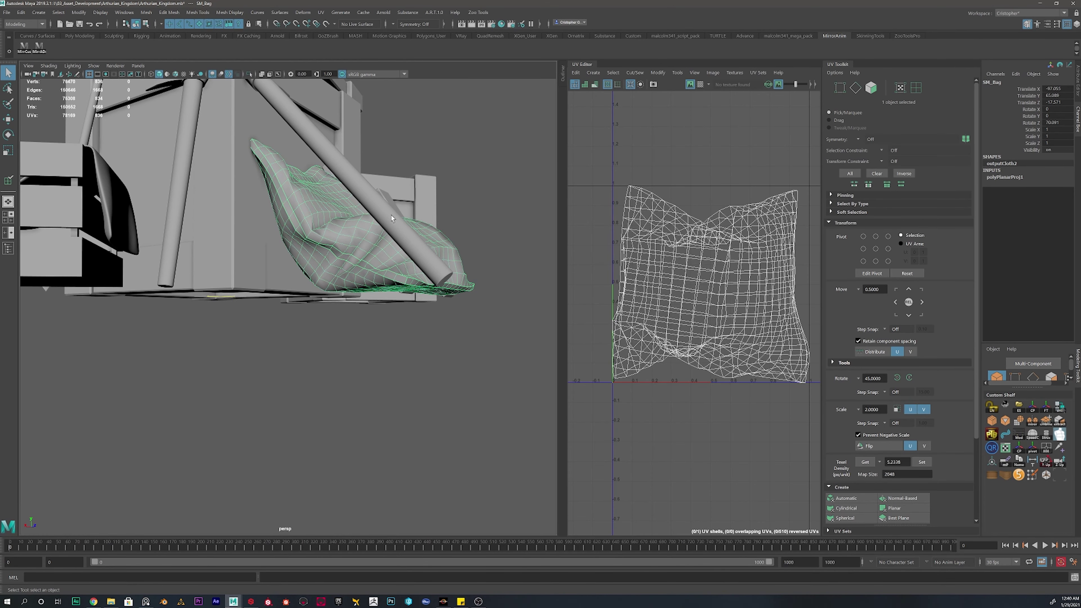
left_click_drag(391, 215, 451, 157, "alt")
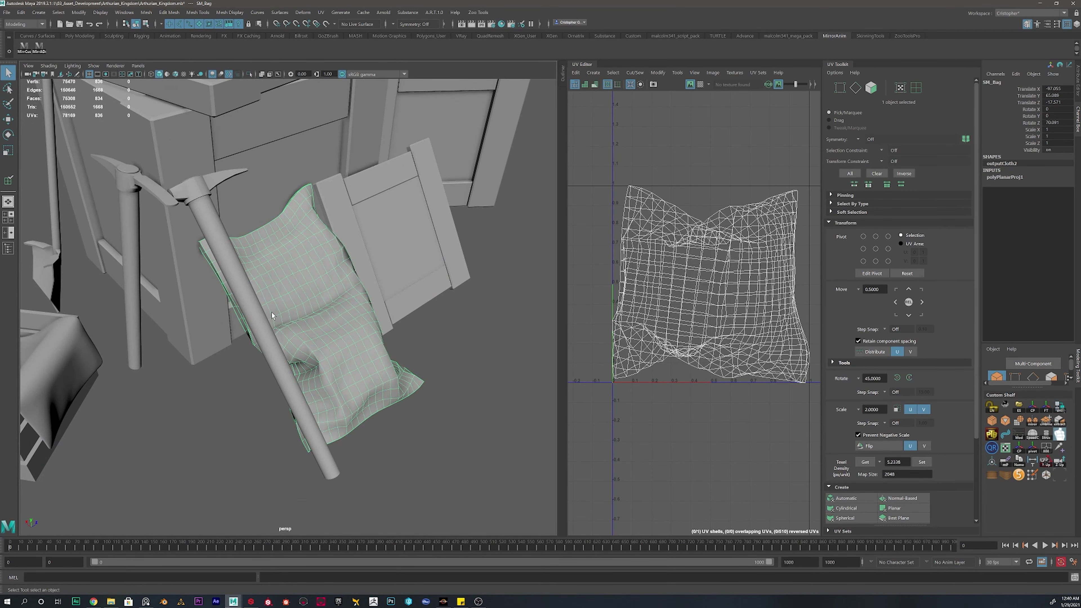
left_click_drag(285, 304, 313, 235, "alt")
right_click(325, 299)
scroll(382, 271, "down", 3)
scroll(288, 281, "down", 2)
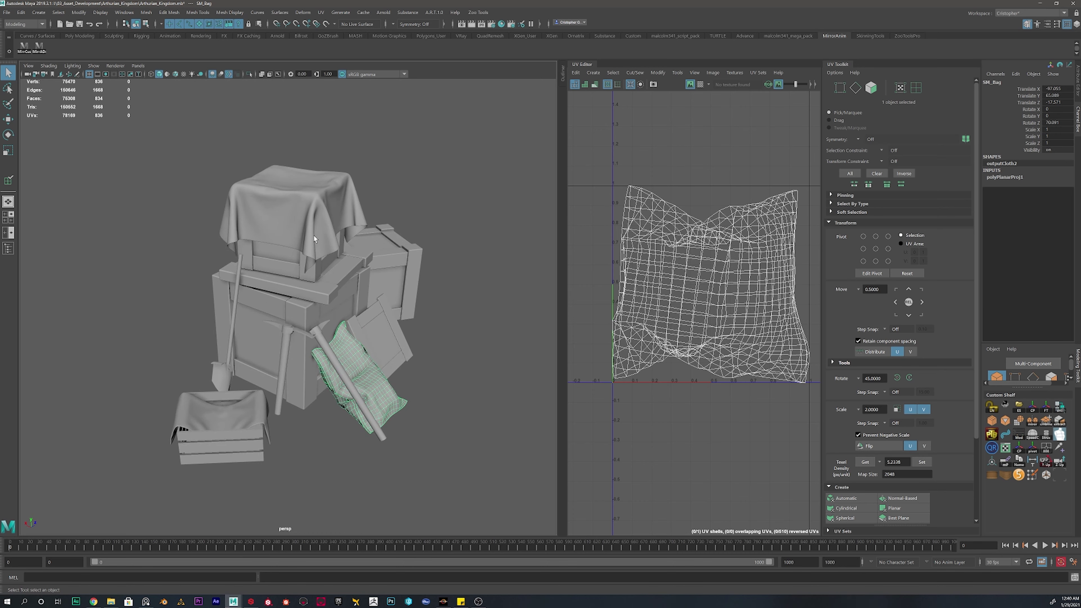
Step: View the UV layout of the small slatted crate's cloth again, and clear the selection after checking the recent scene files
left_click(361, 230)
left_click(179, 401)
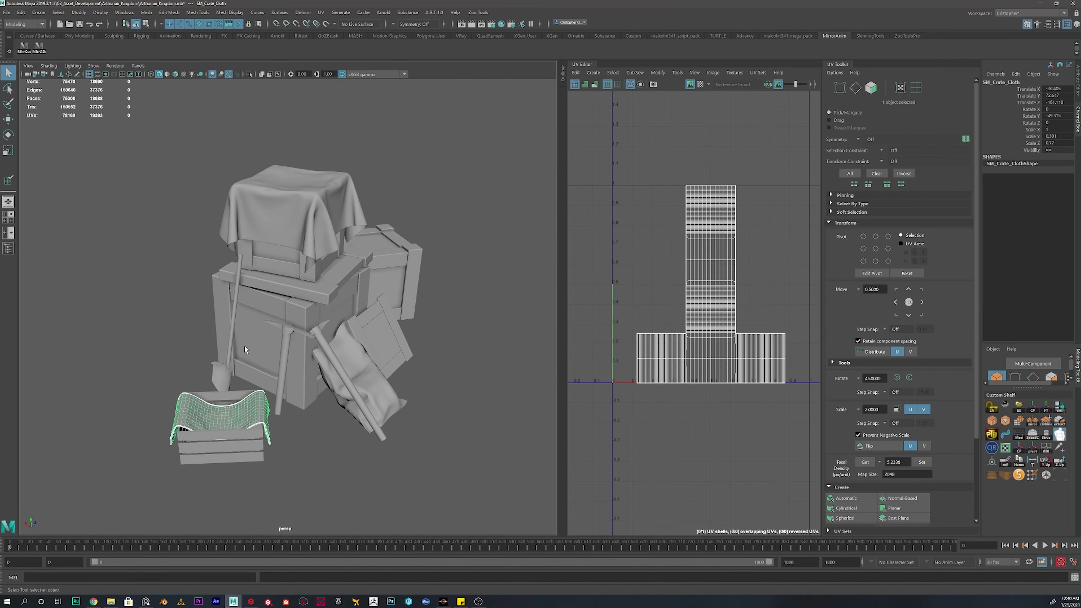
left_click(6, 11)
mouse_move(70, 278)
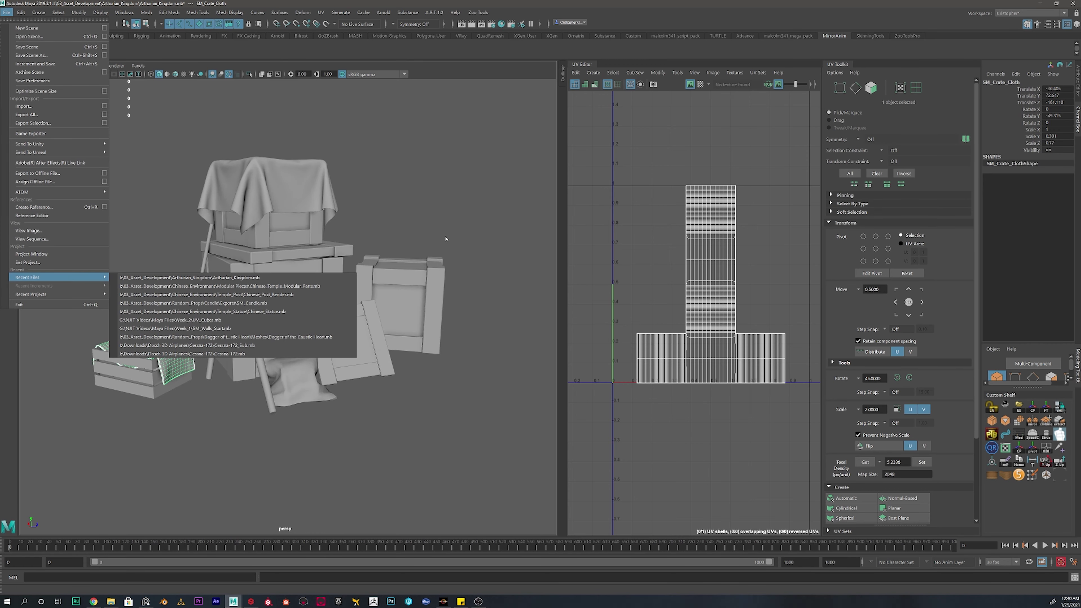
left_click(451, 184)
left_click(365, 232)
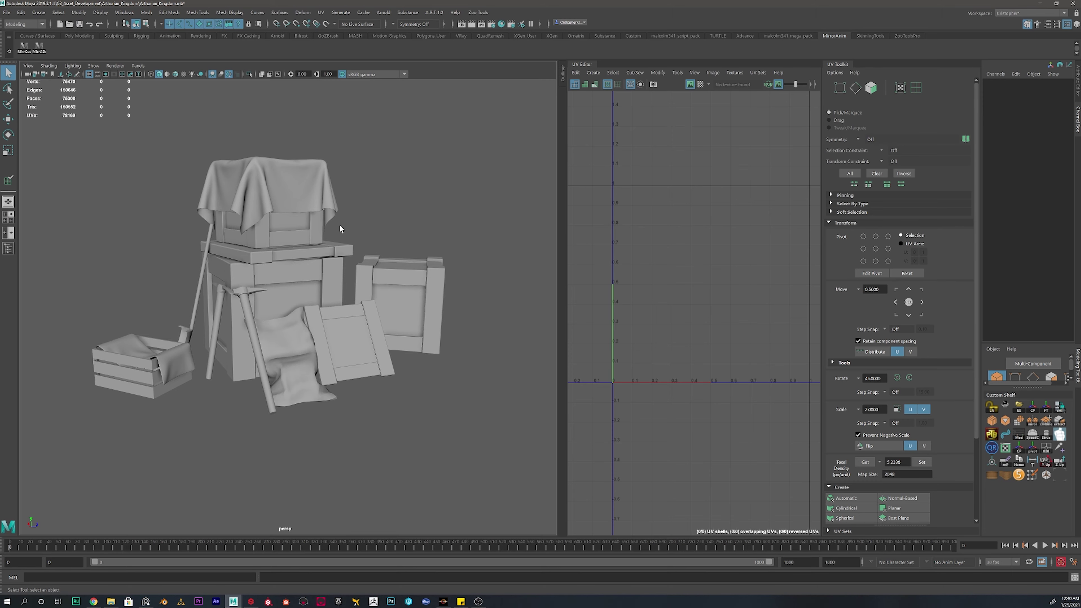